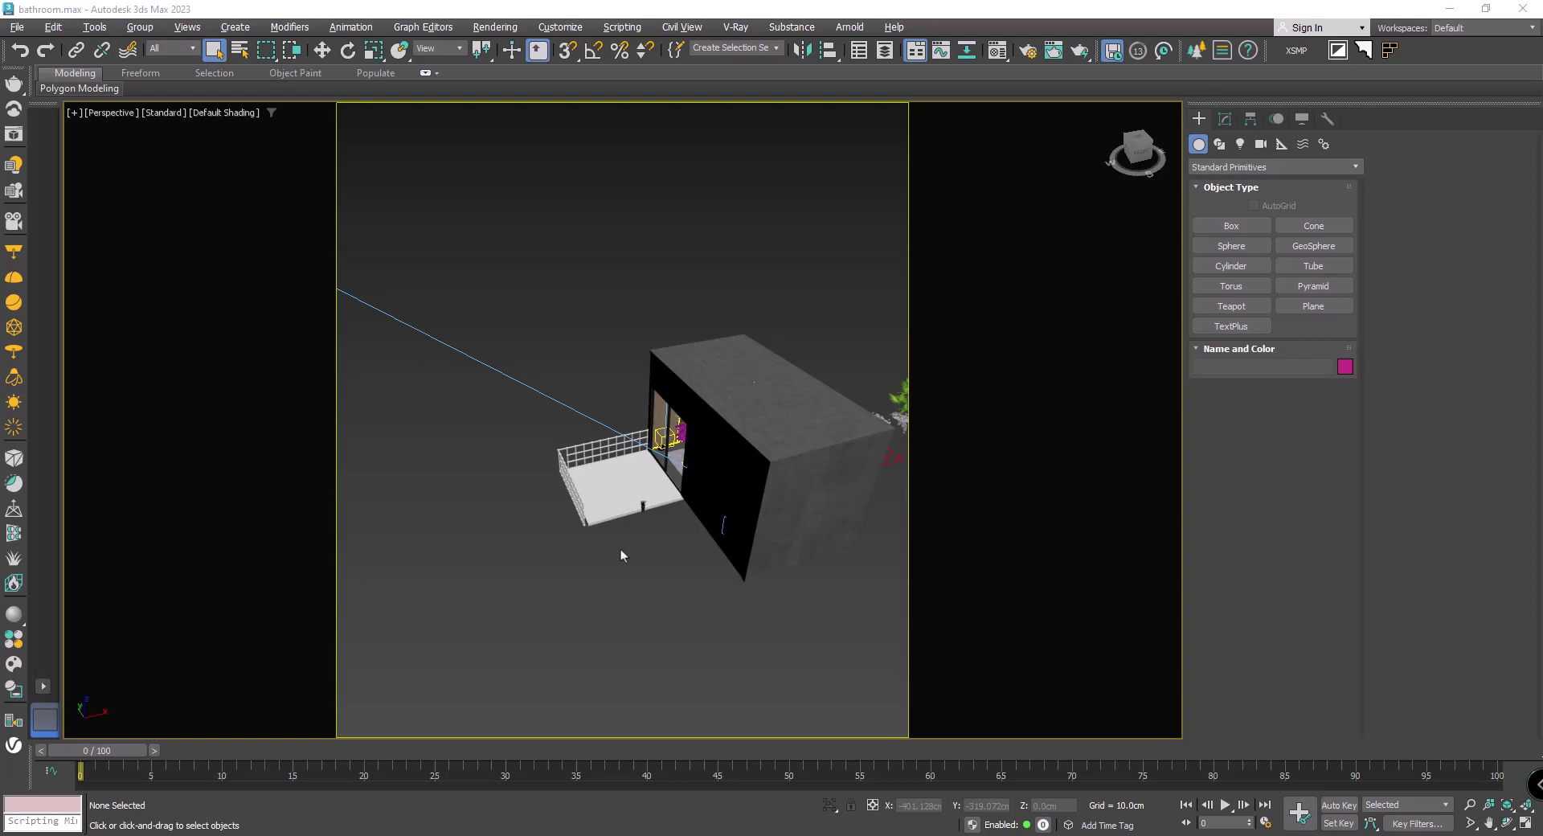
click(1344, 53)
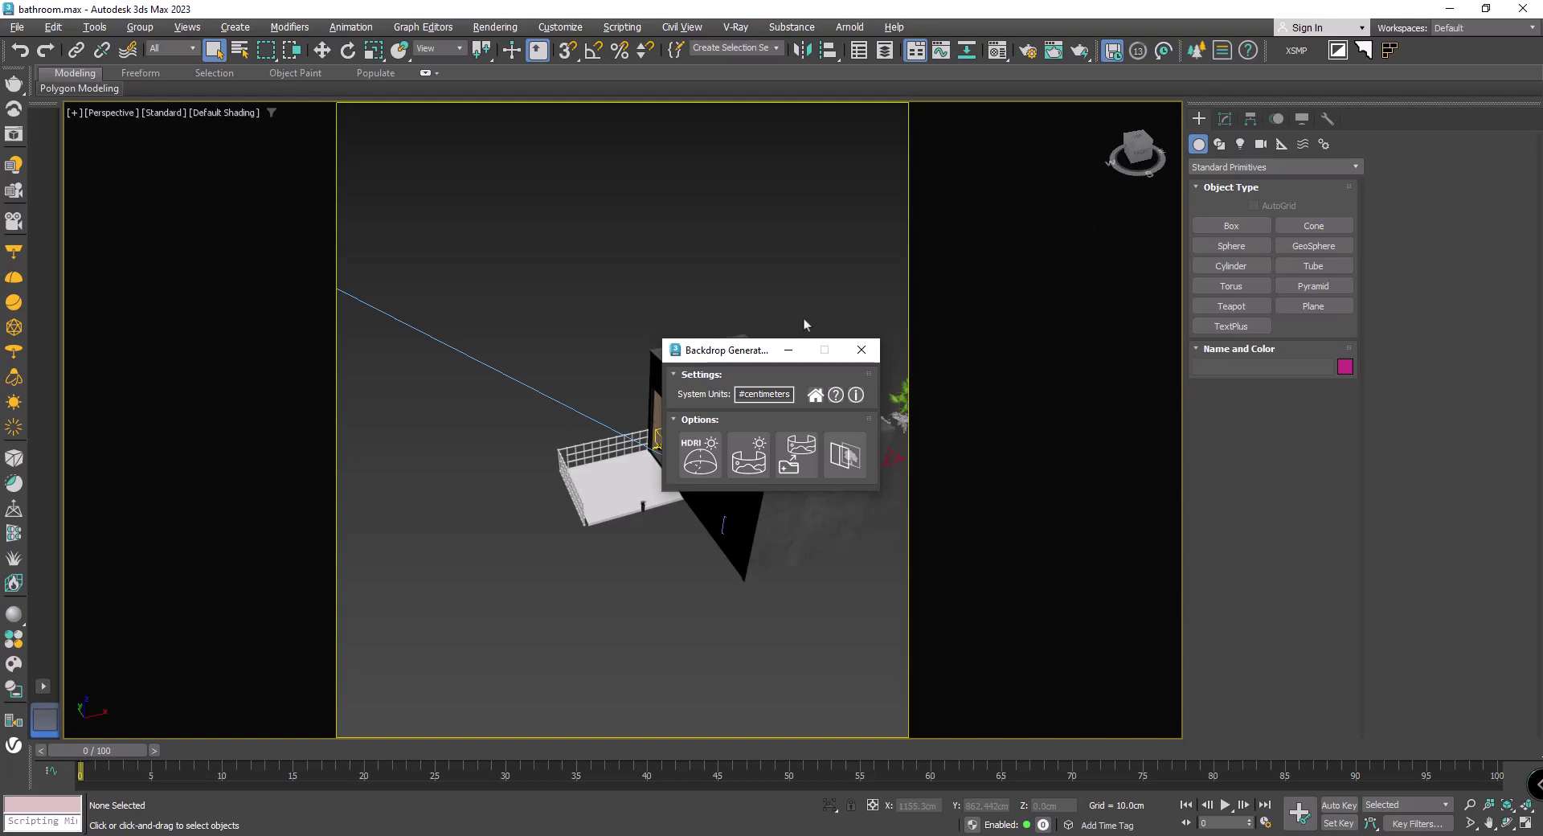
click(853, 398)
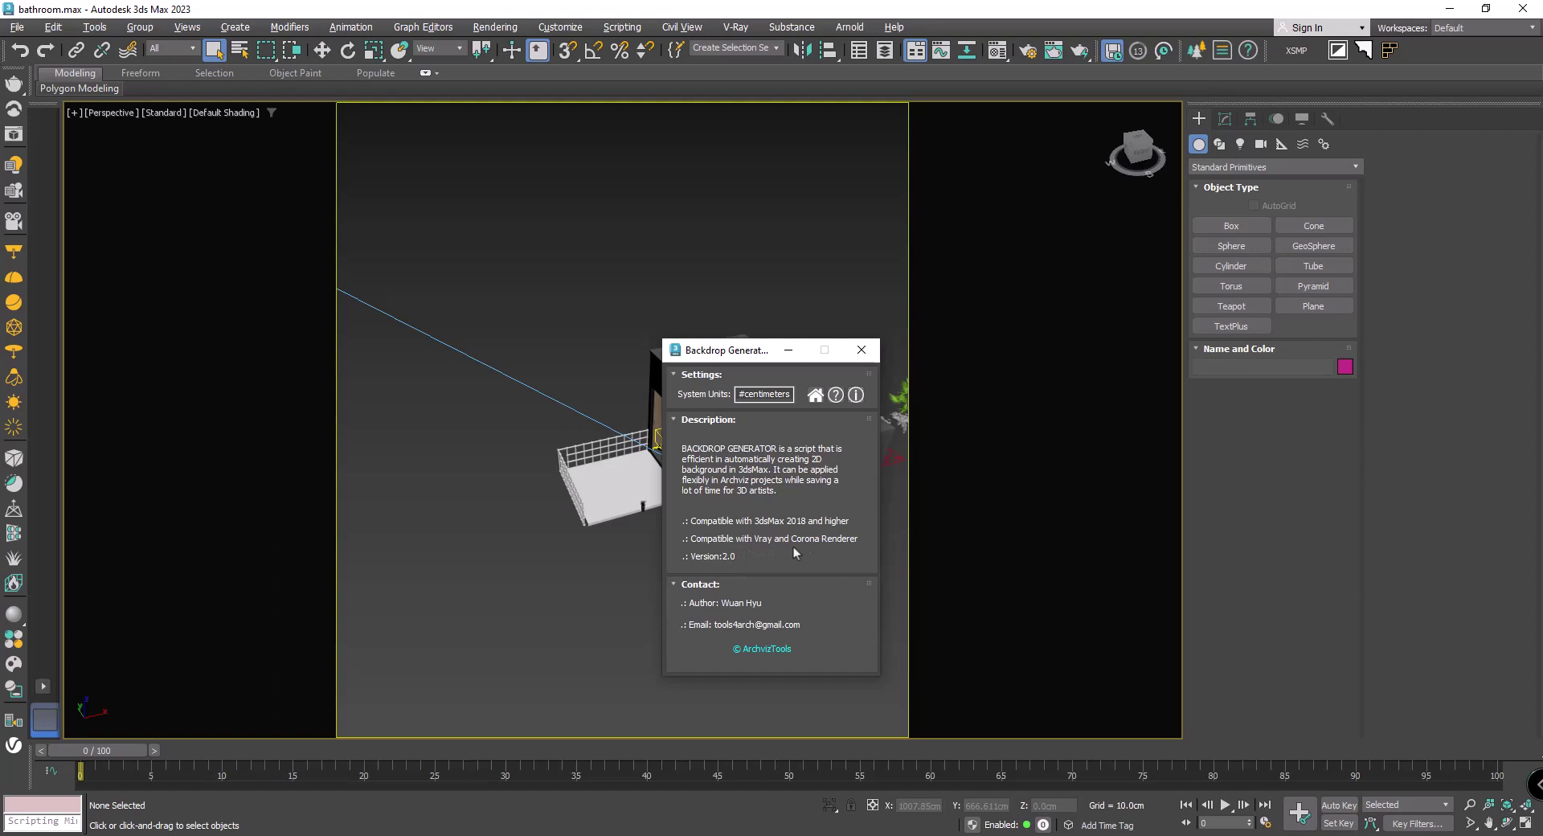
click(815, 397)
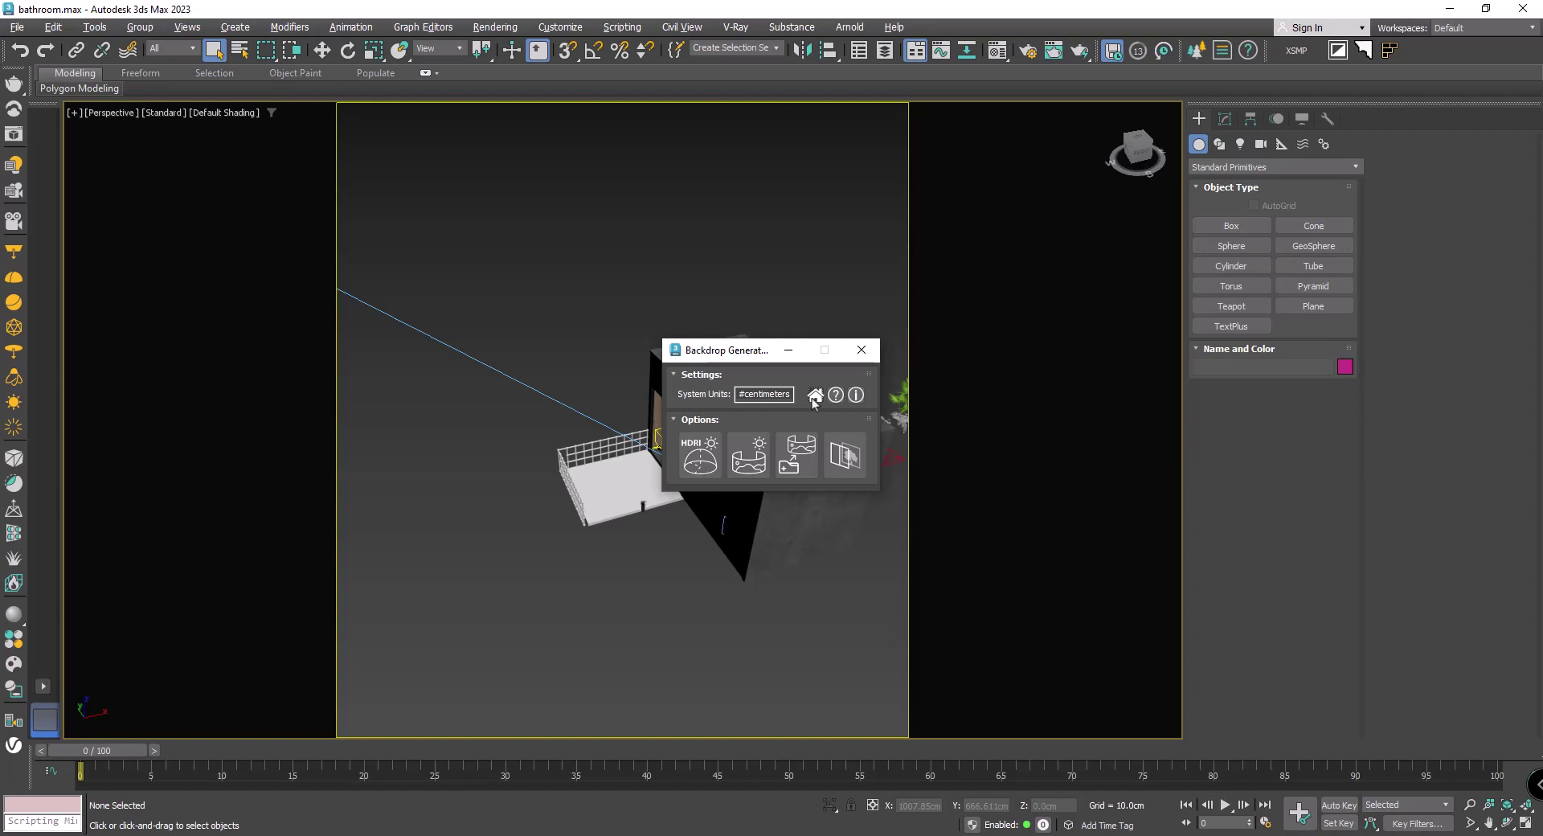
drag(740, 349, 901, 266)
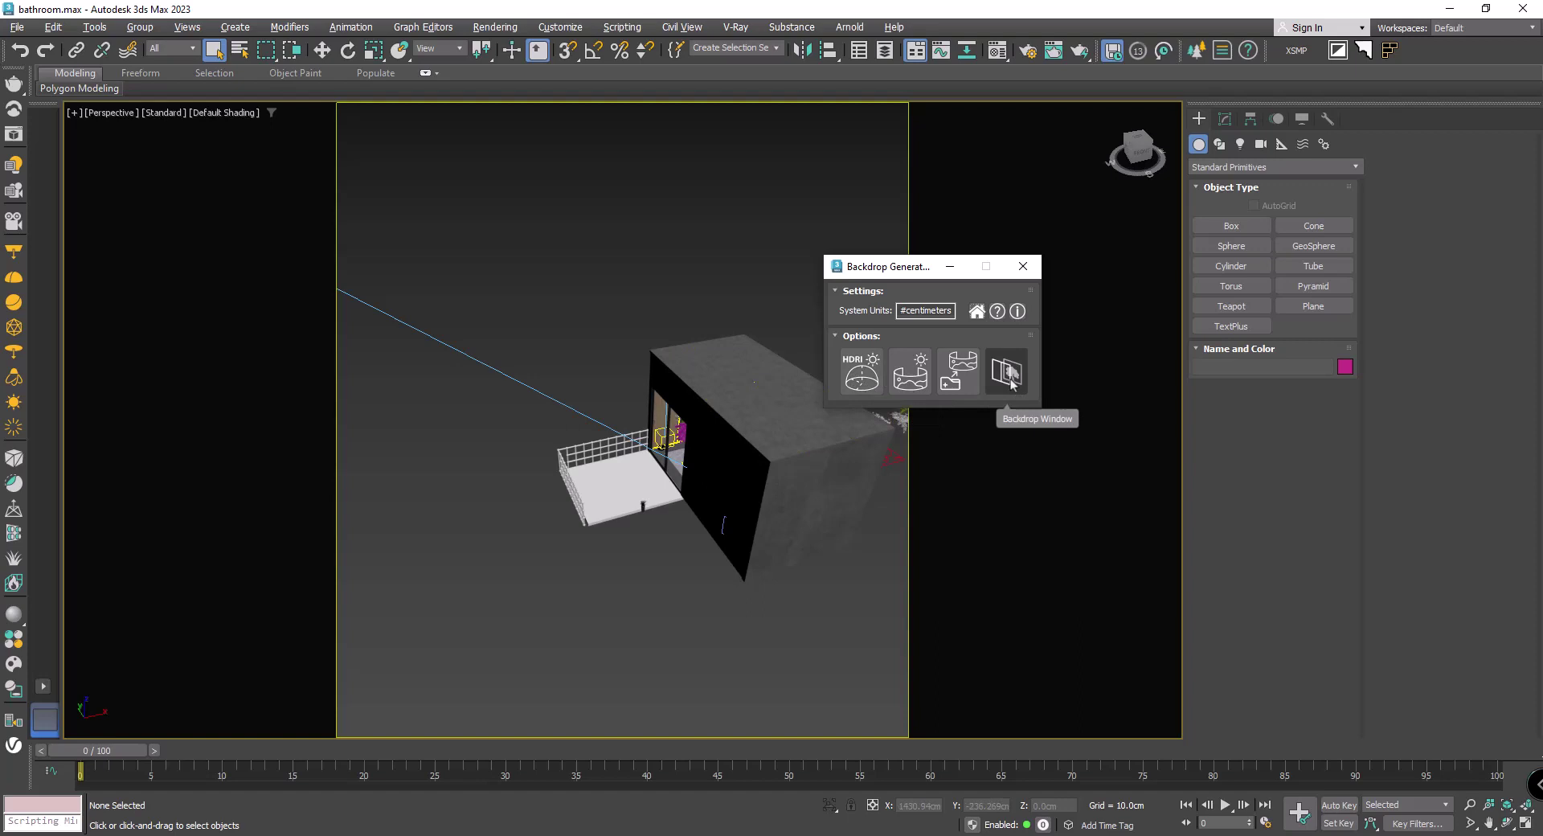
Load the snowy_hillside_02_2k HDRI as the scene's environment lighting.
click(865, 389)
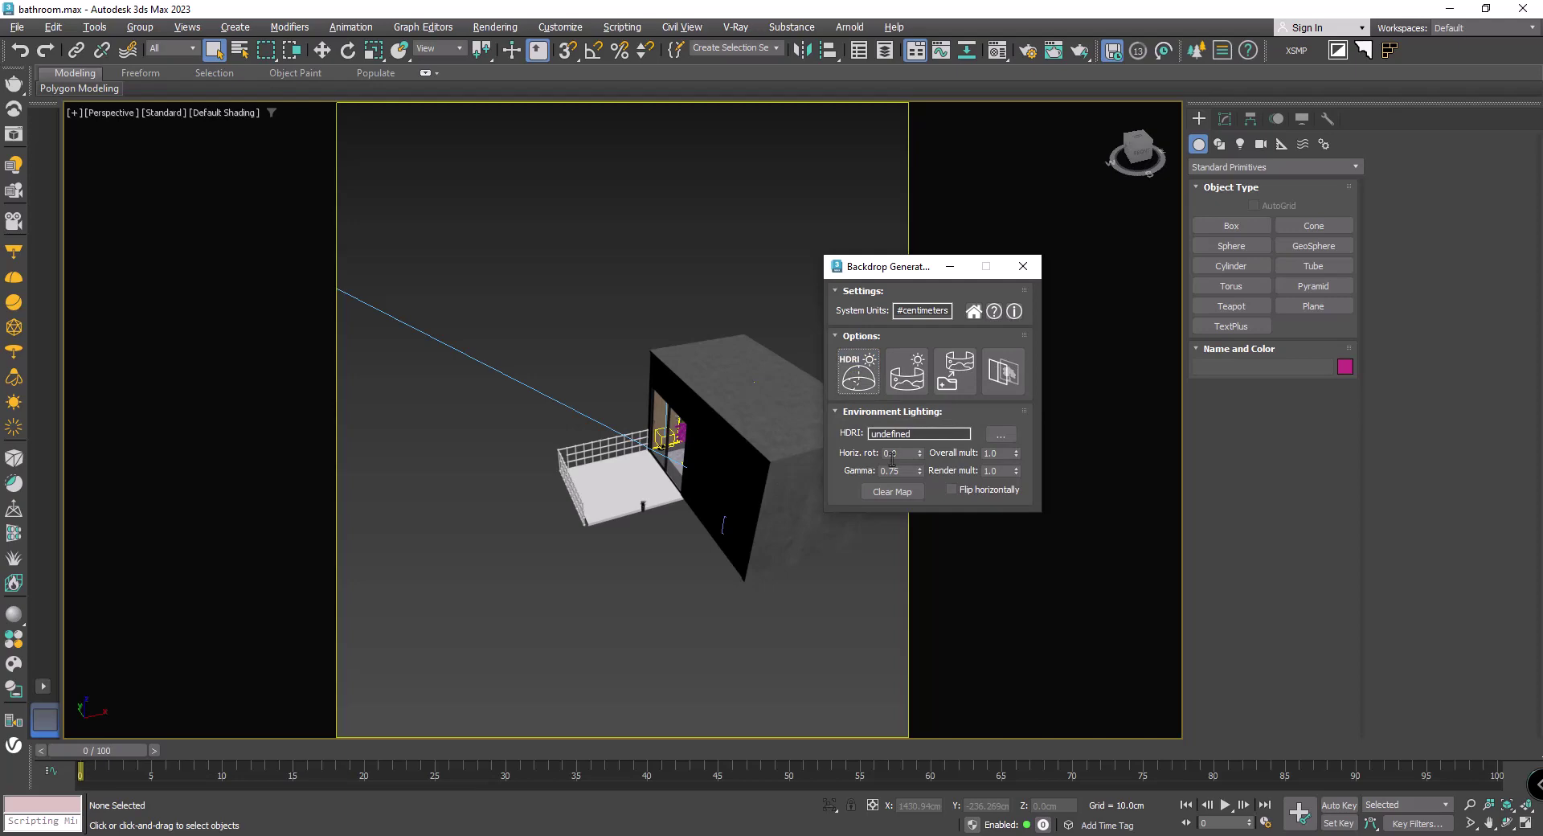
click(1003, 438)
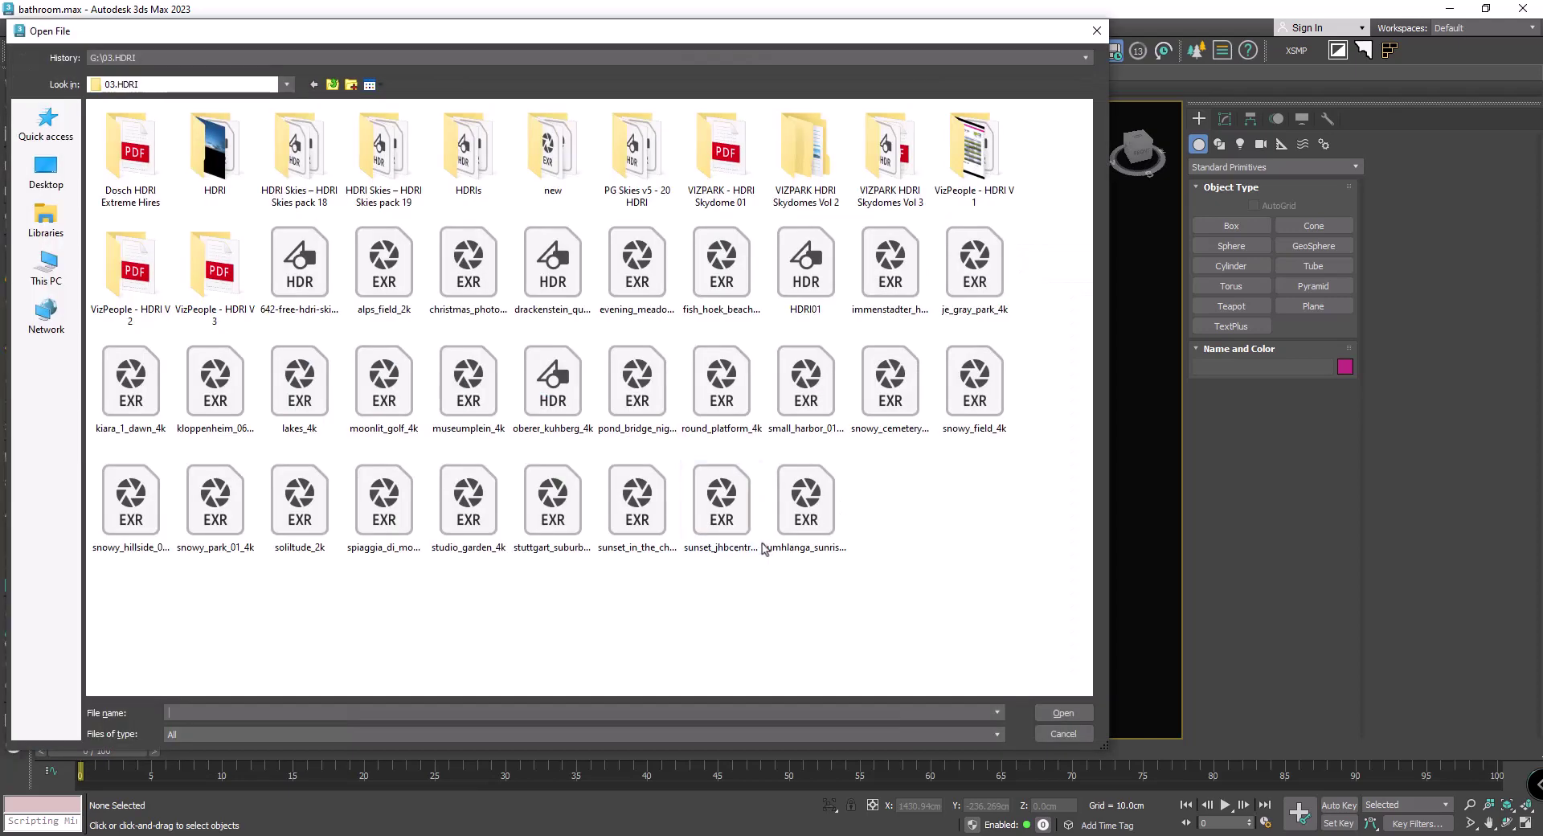
click(131, 531)
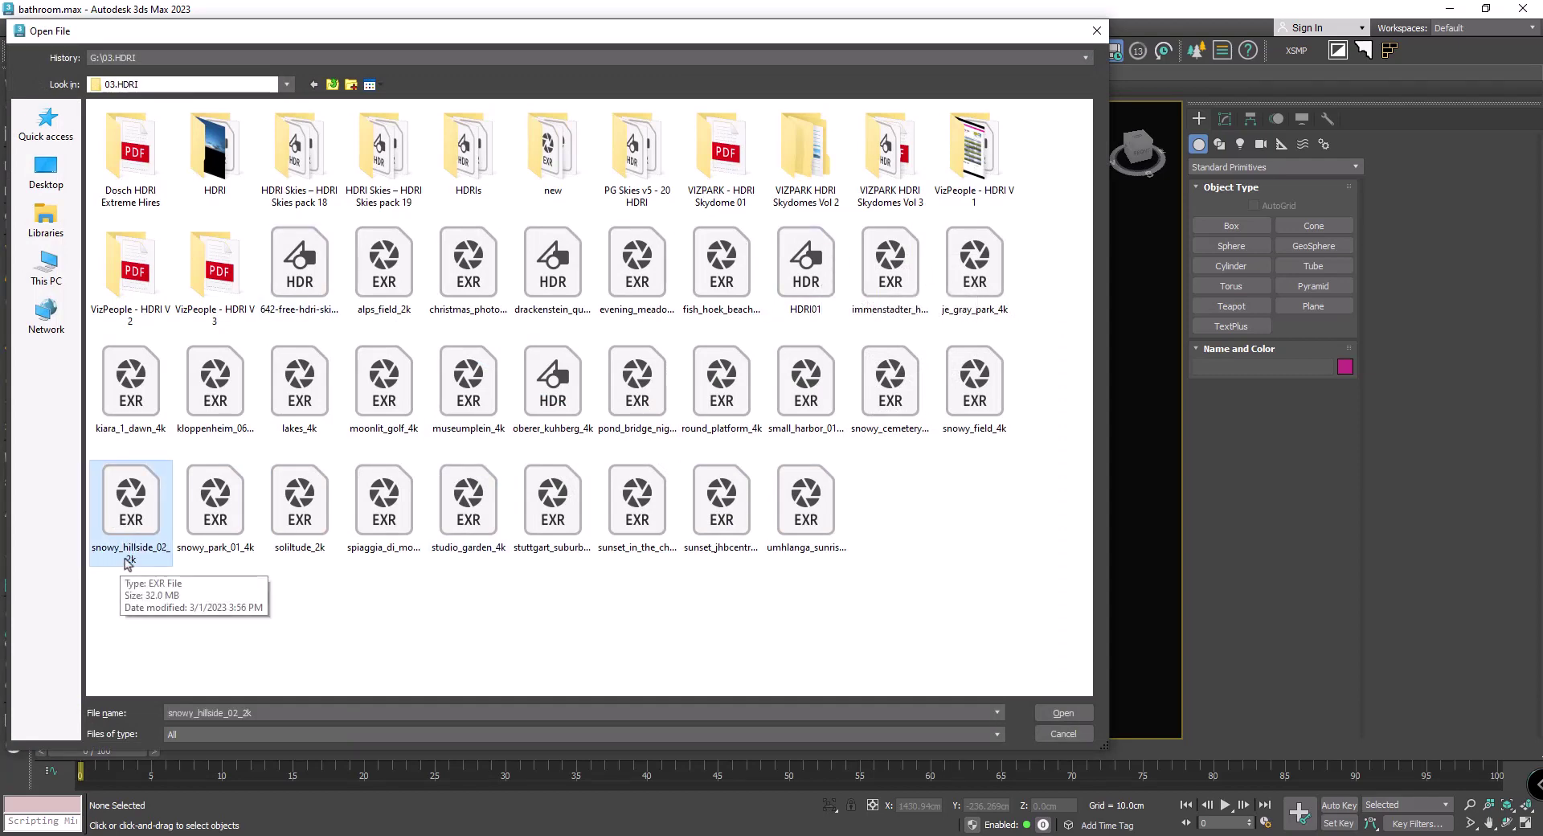
click(1062, 713)
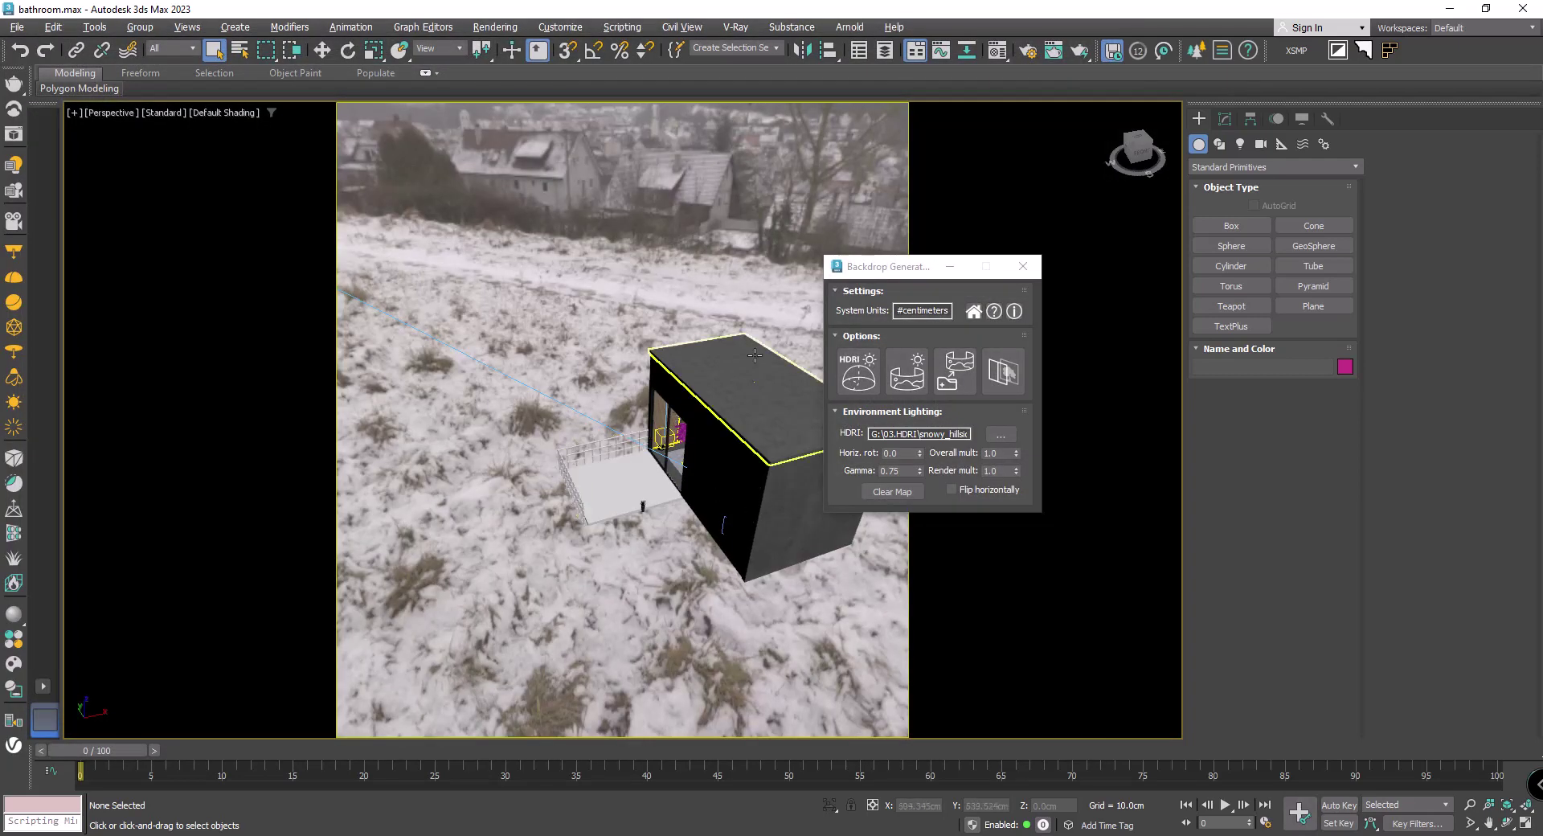
drag(968, 272, 1122, 273)
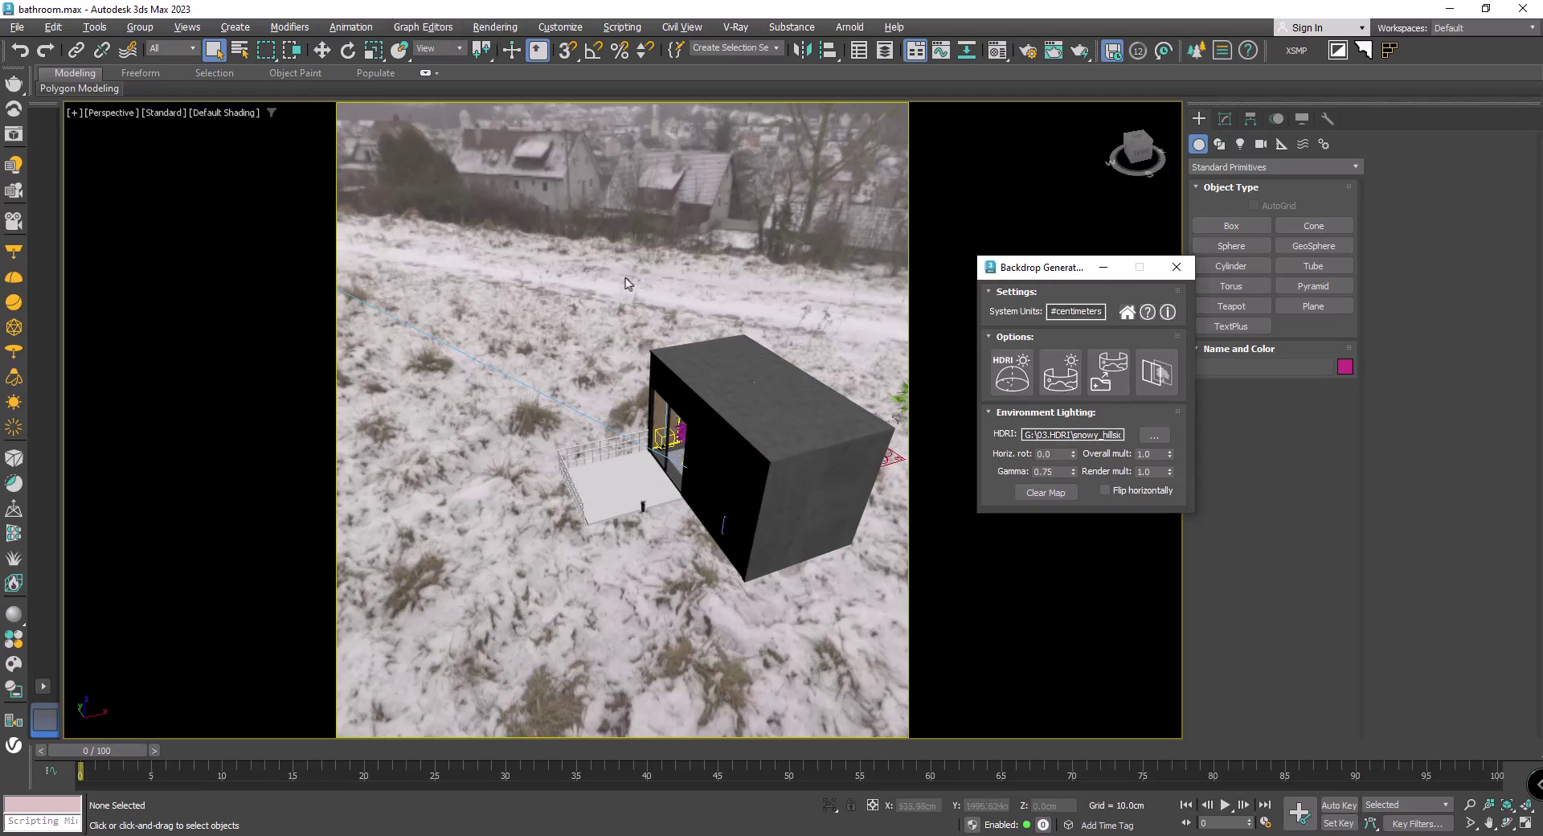
Review the Environment settings, then set the viewport to look through VRayCam001.
click(495, 30)
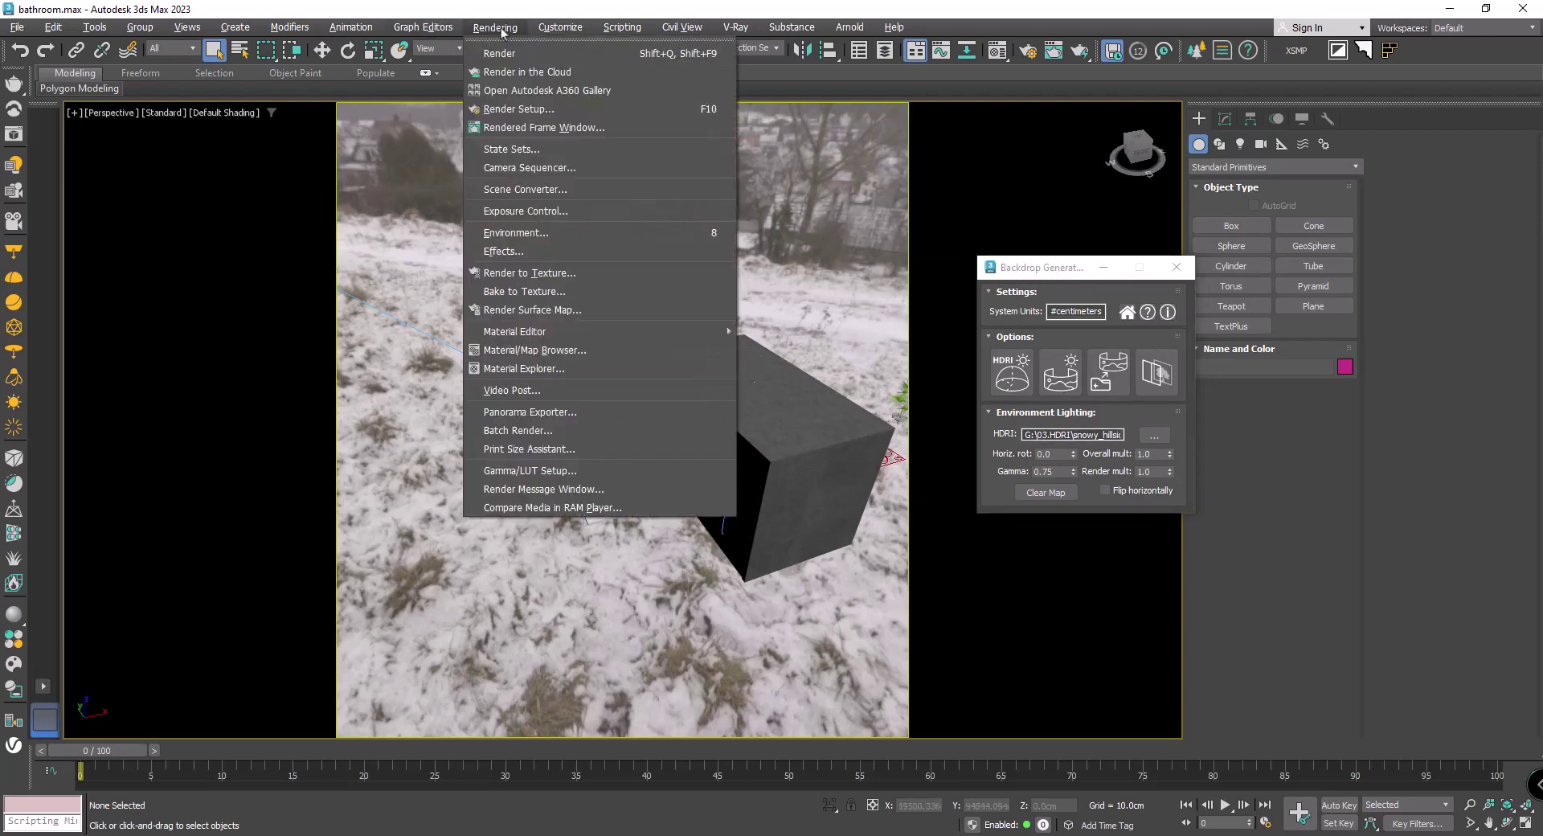
click(516, 233)
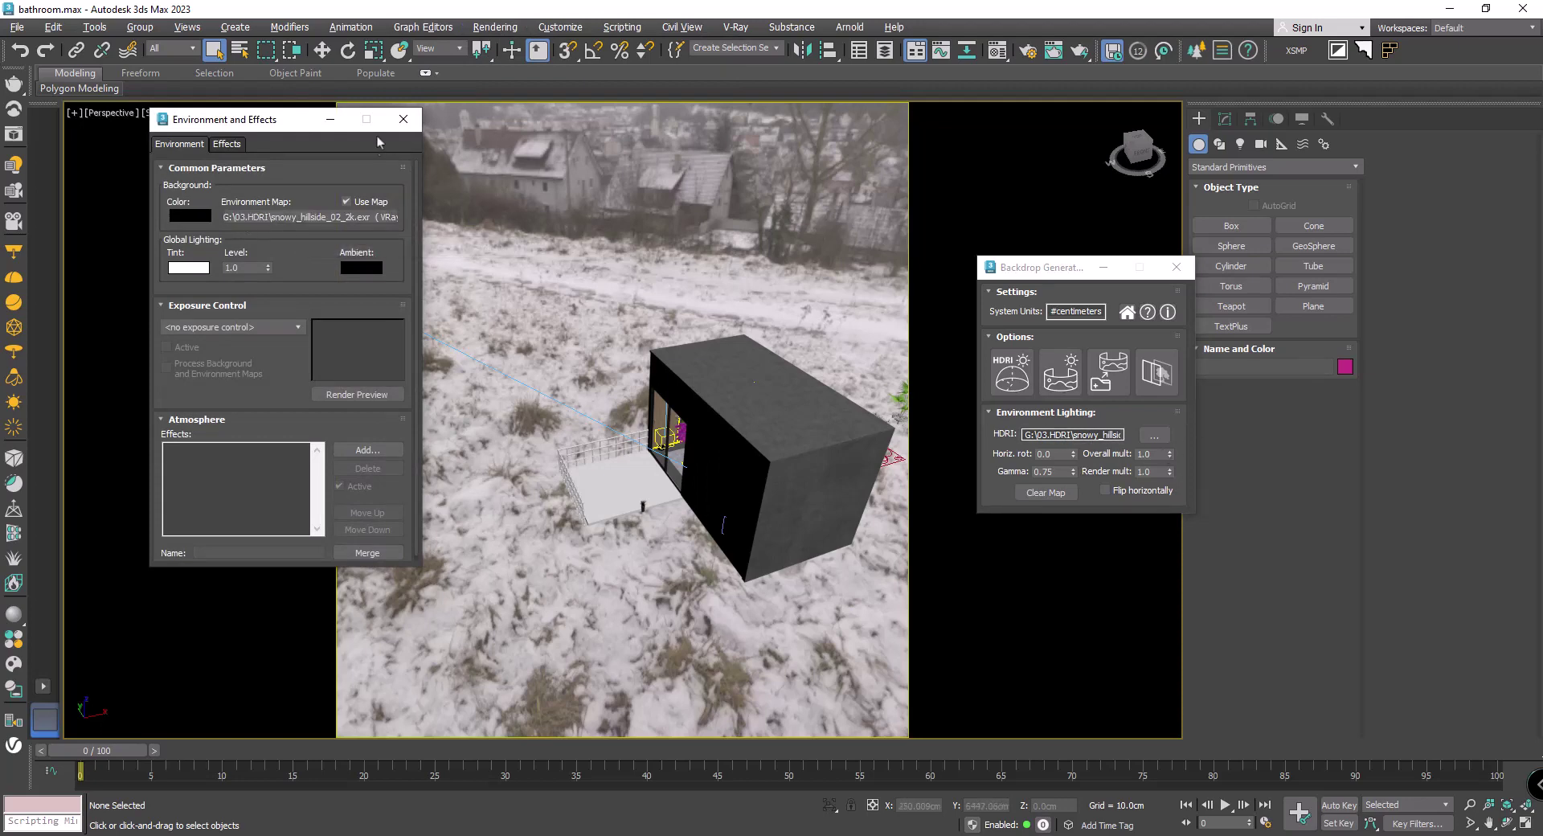
click(404, 119)
key(c)
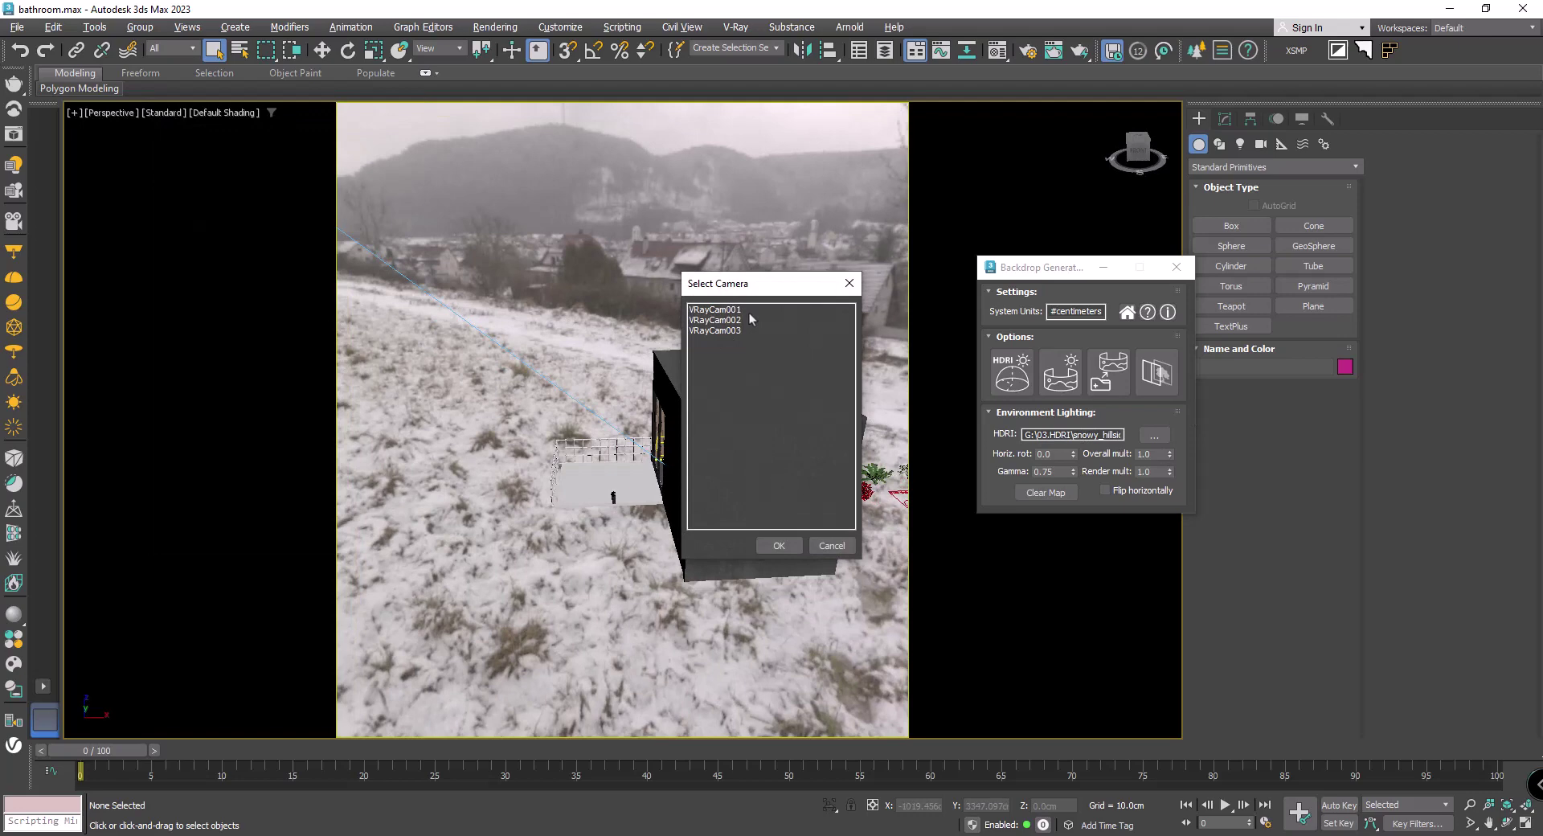
double_click(751, 313)
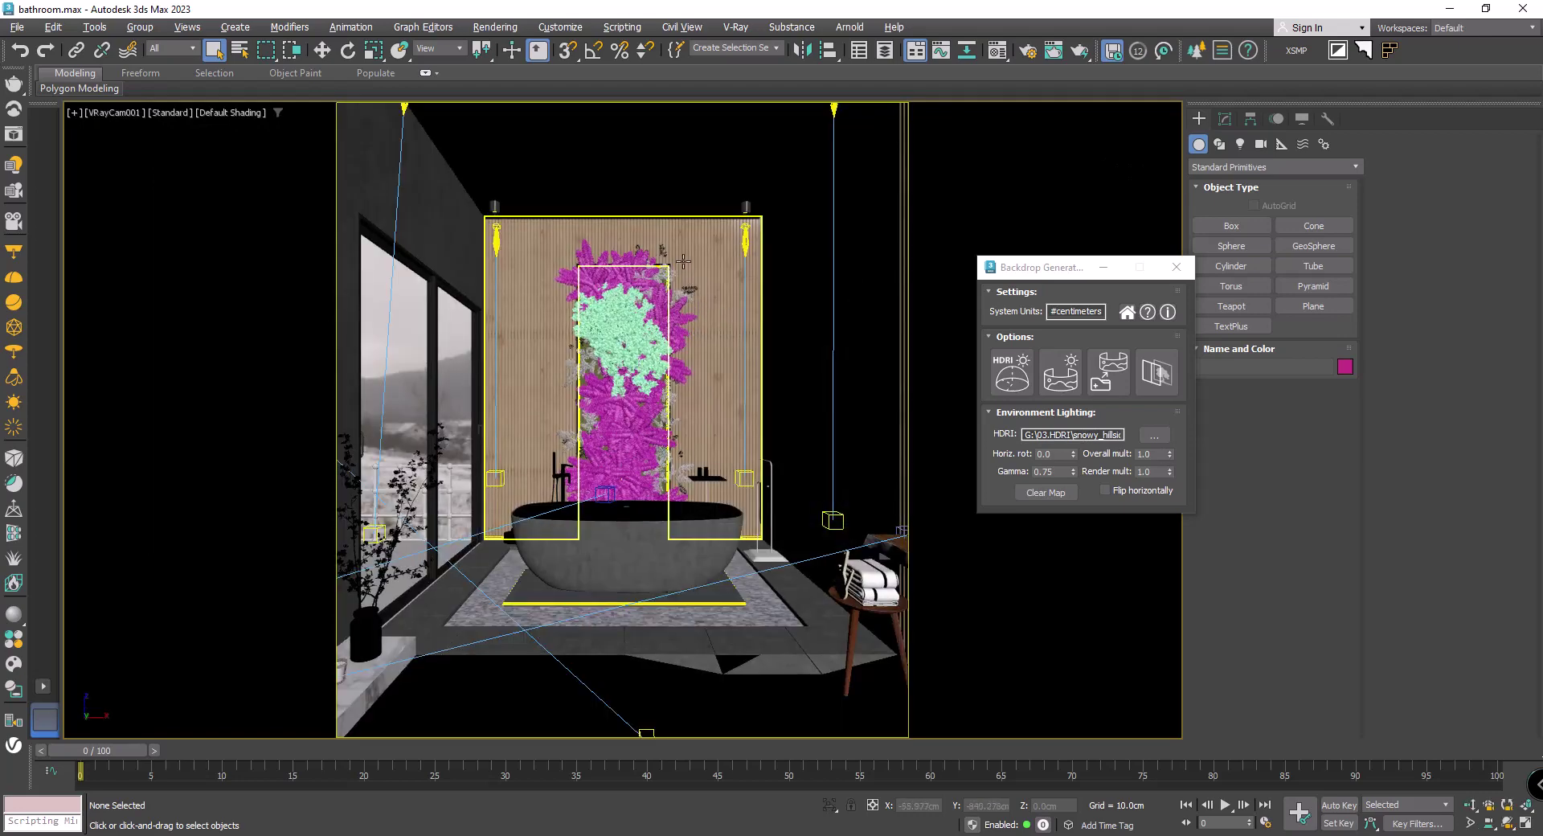
Enable Mtl override in Render Setup's V-Ray tab.
click(495, 26)
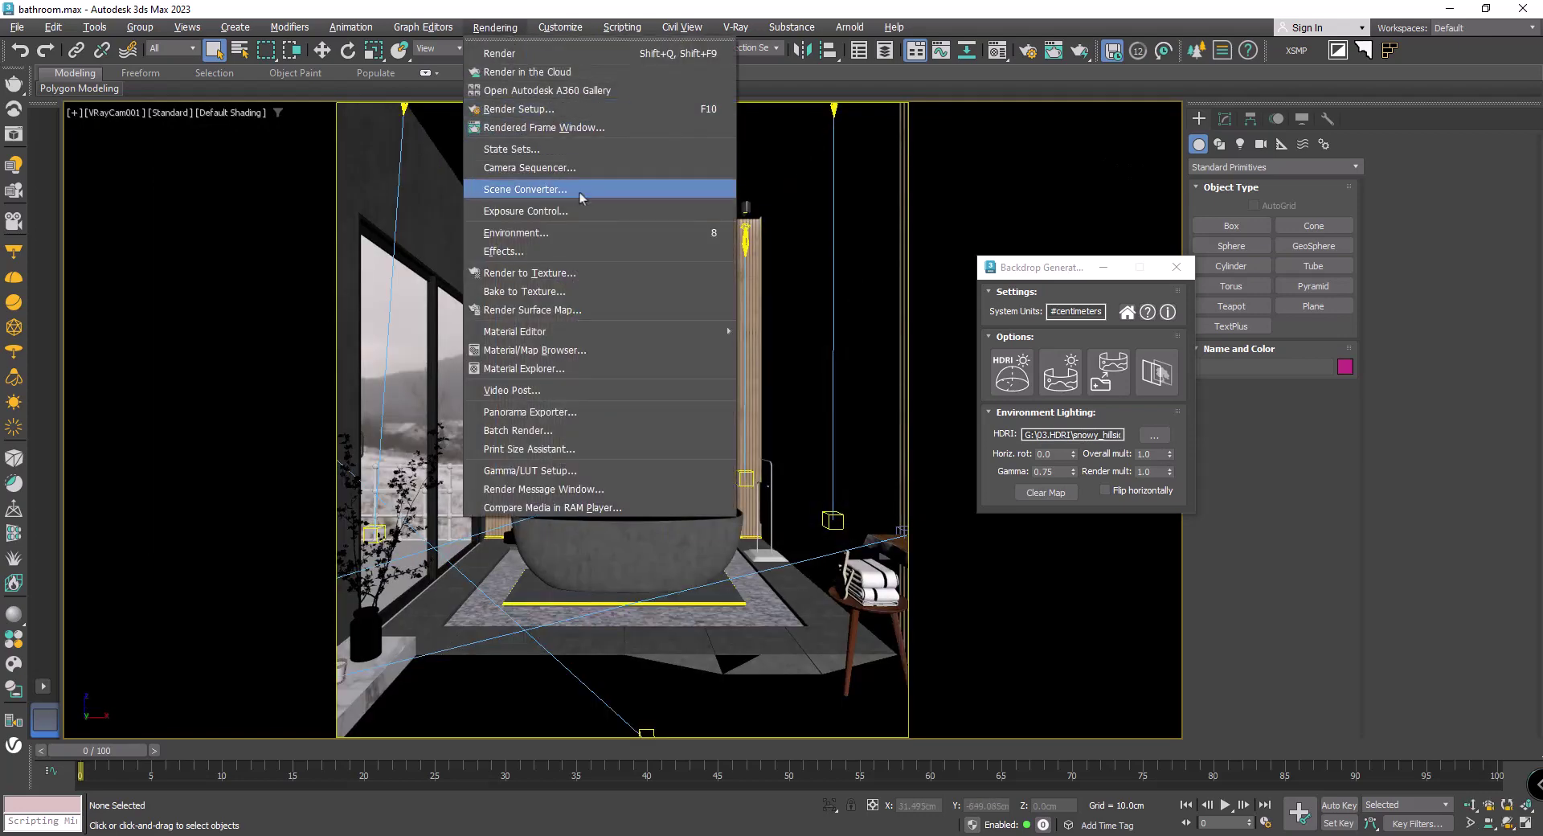
click(579, 108)
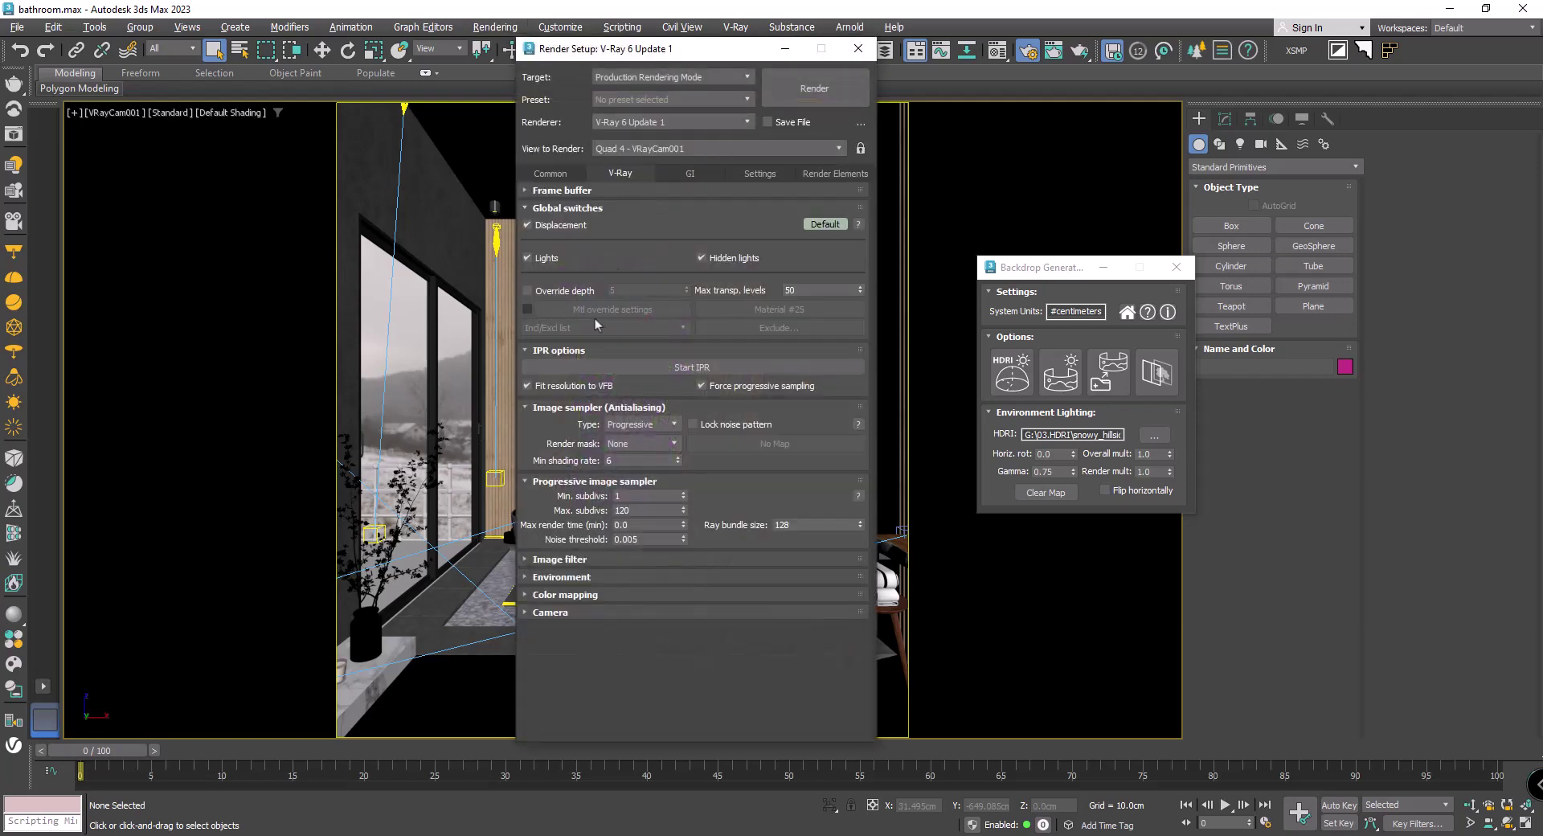
click(527, 310)
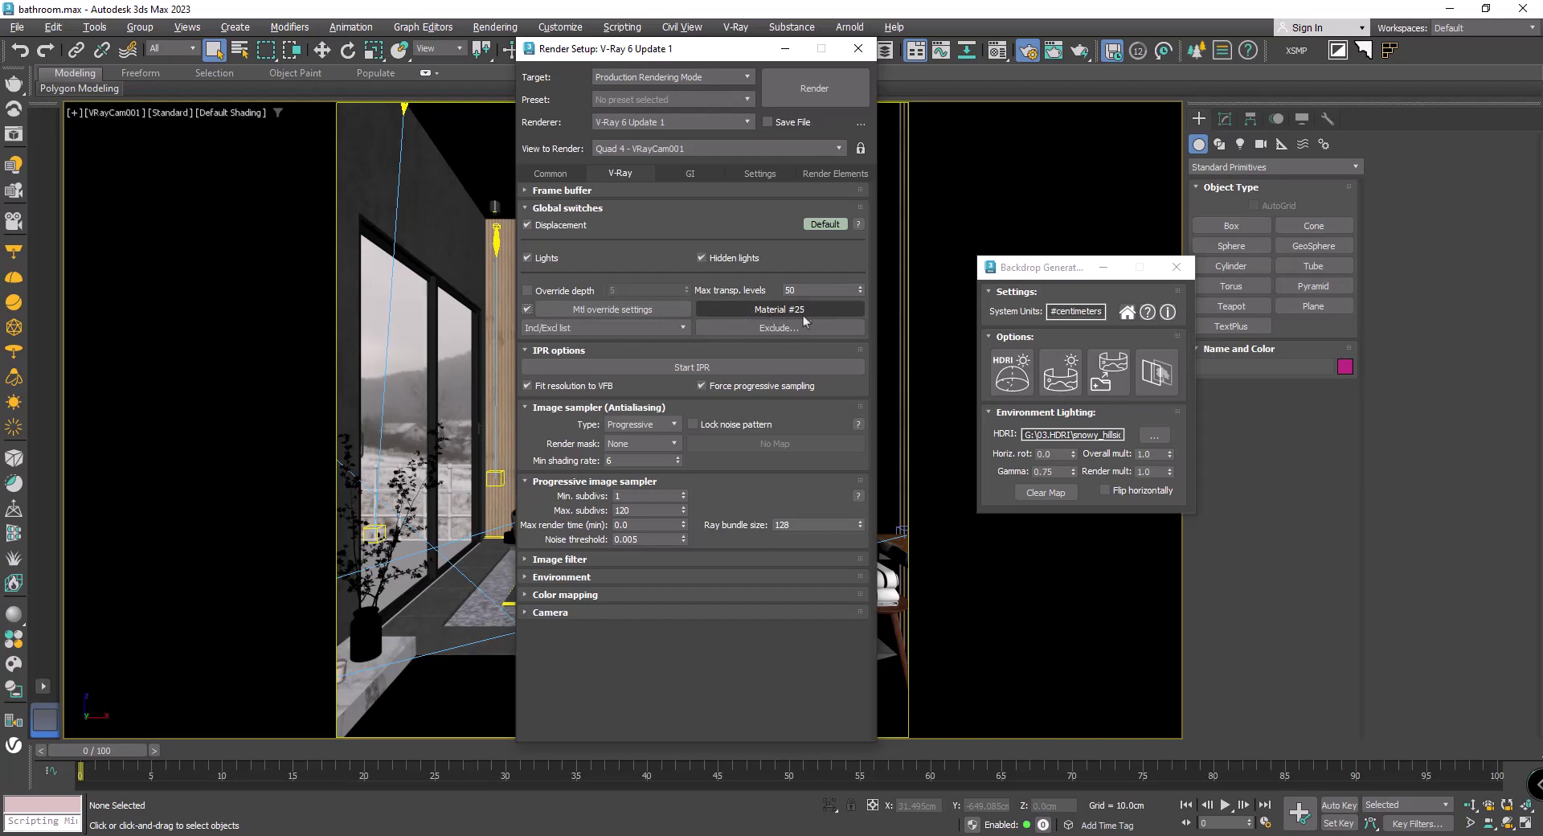
click(857, 48)
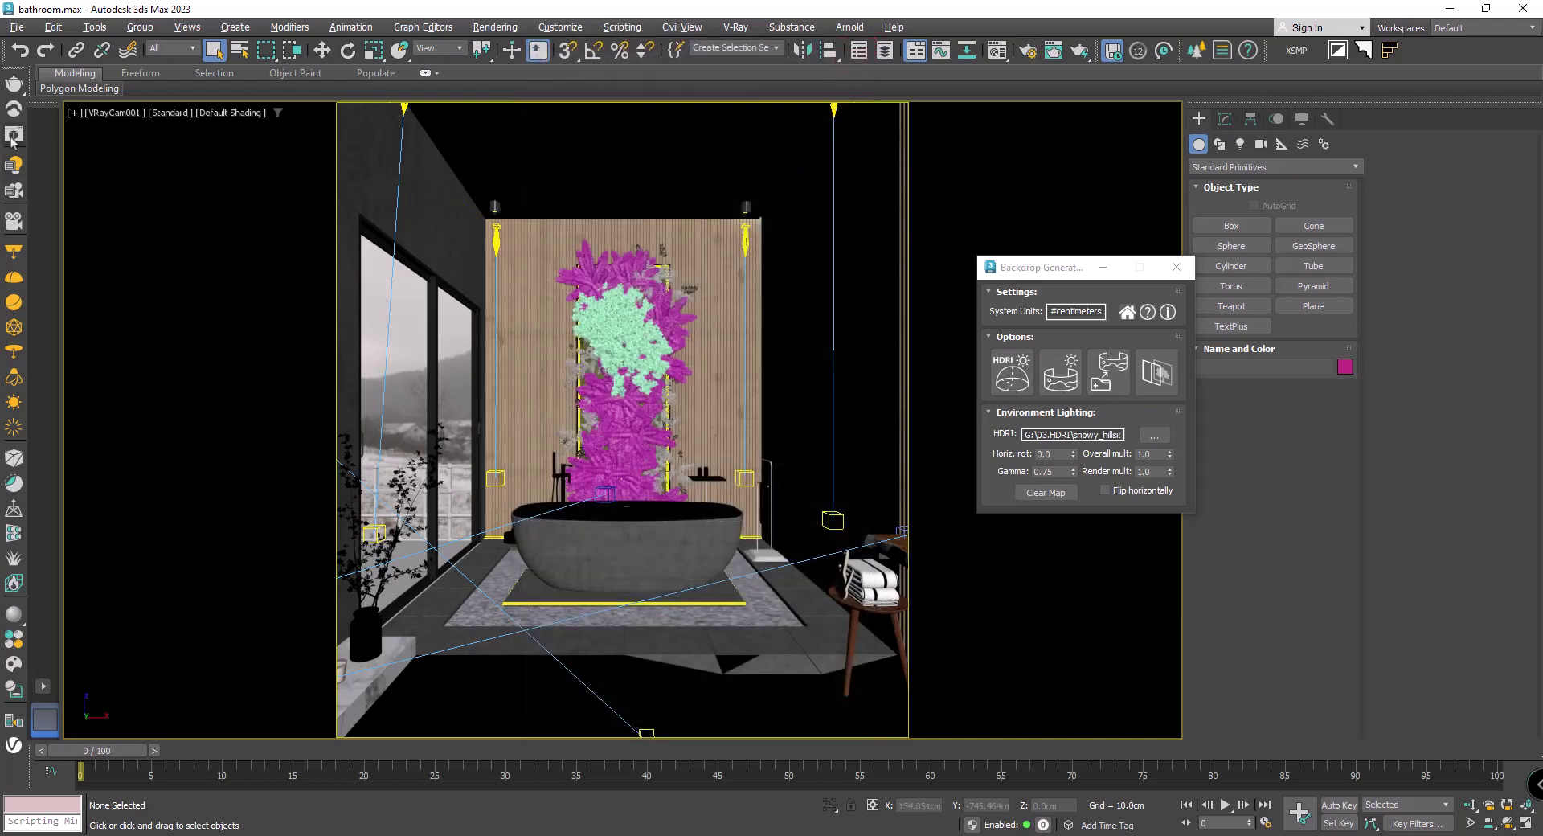
Preview in V-Ray, setting the HDRI overall multiplier to 30 and horizontal rotation to about 47.3°.
key(shift+q)
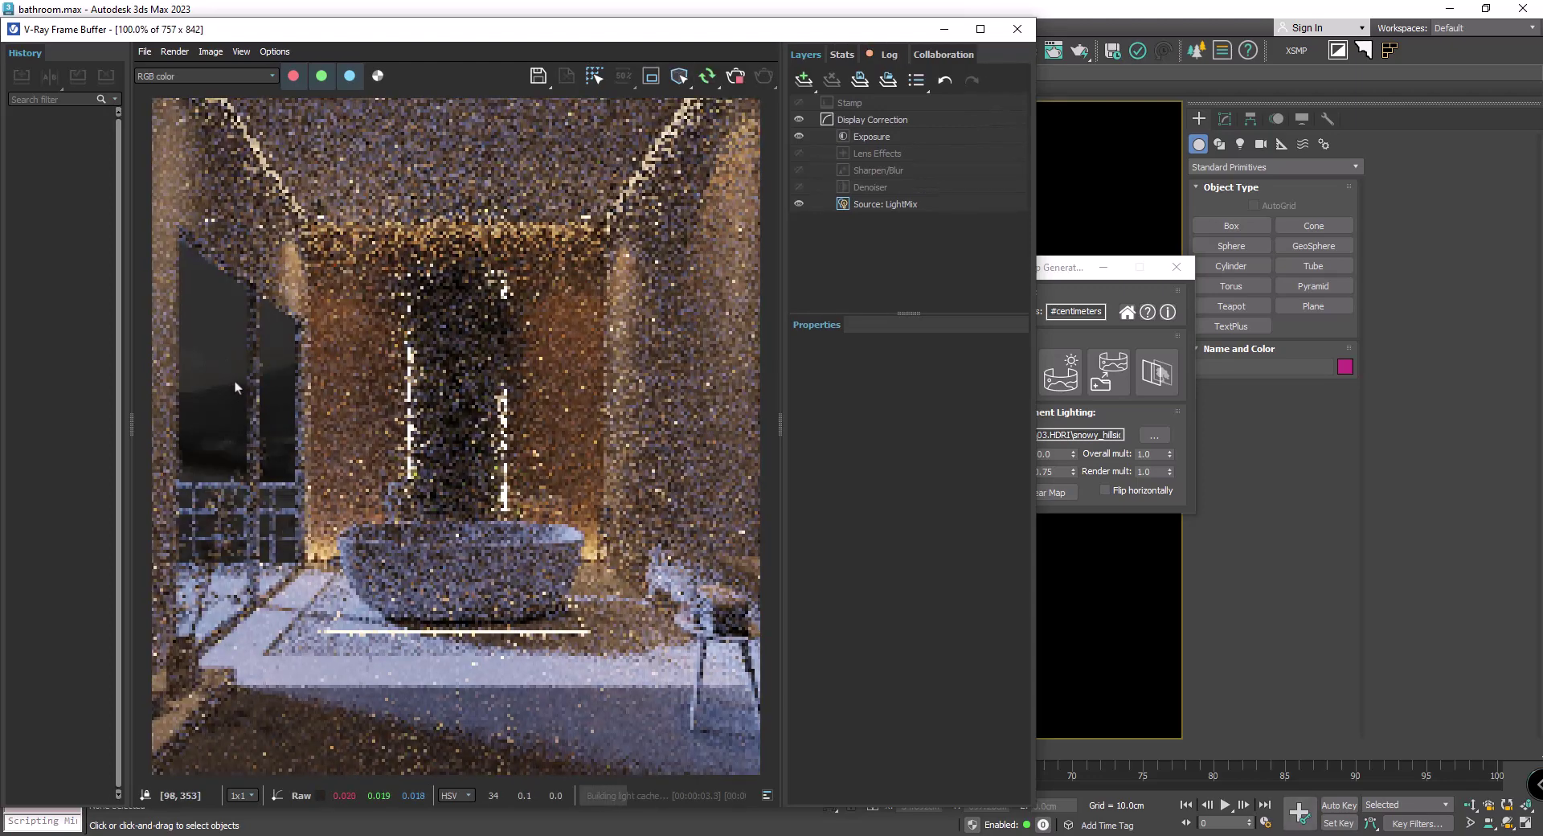
click(1146, 457)
text(30)
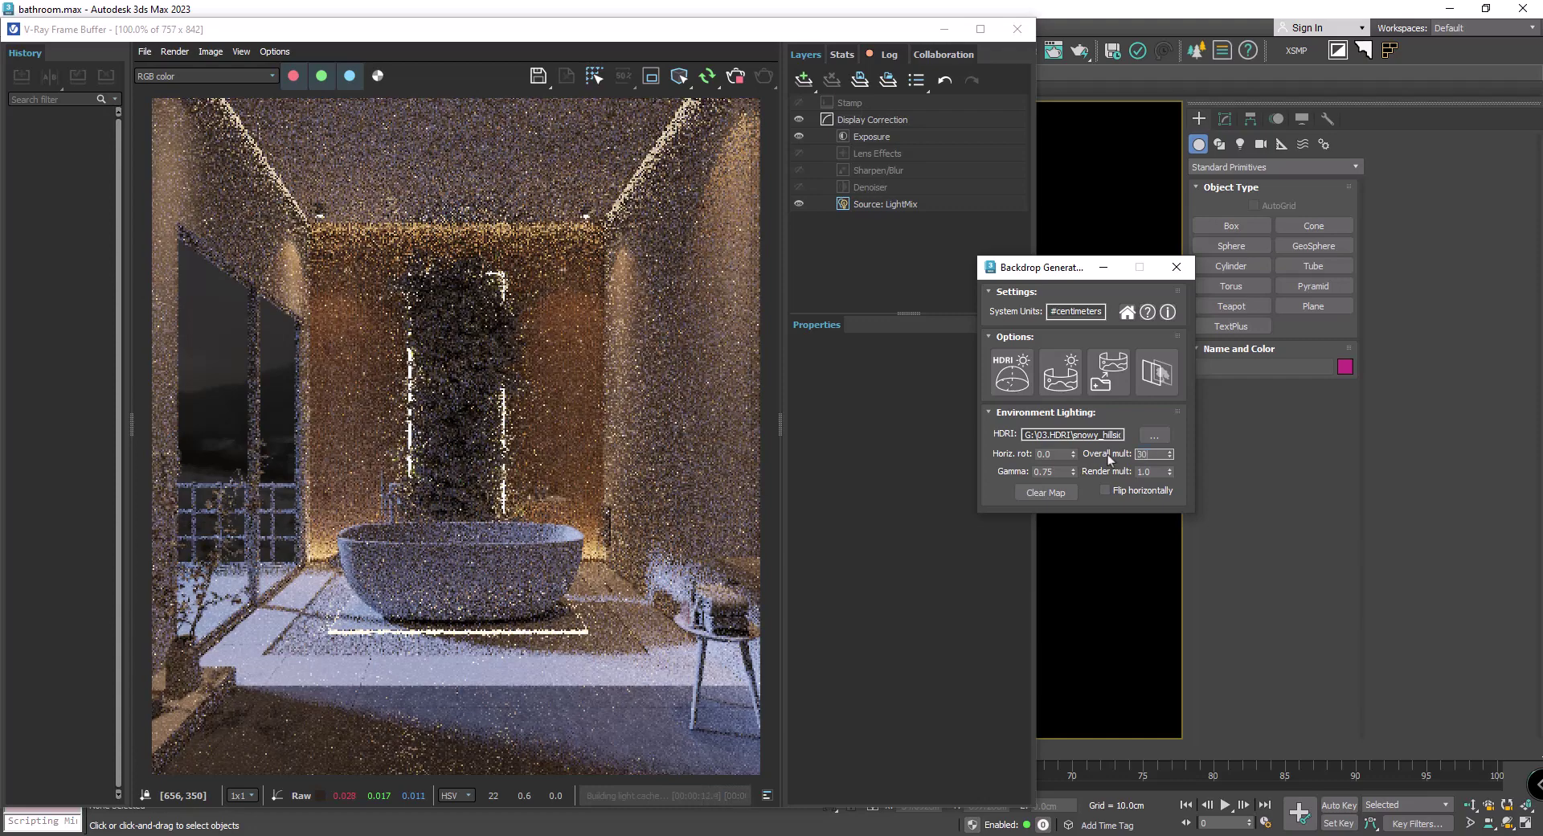
key(Return)
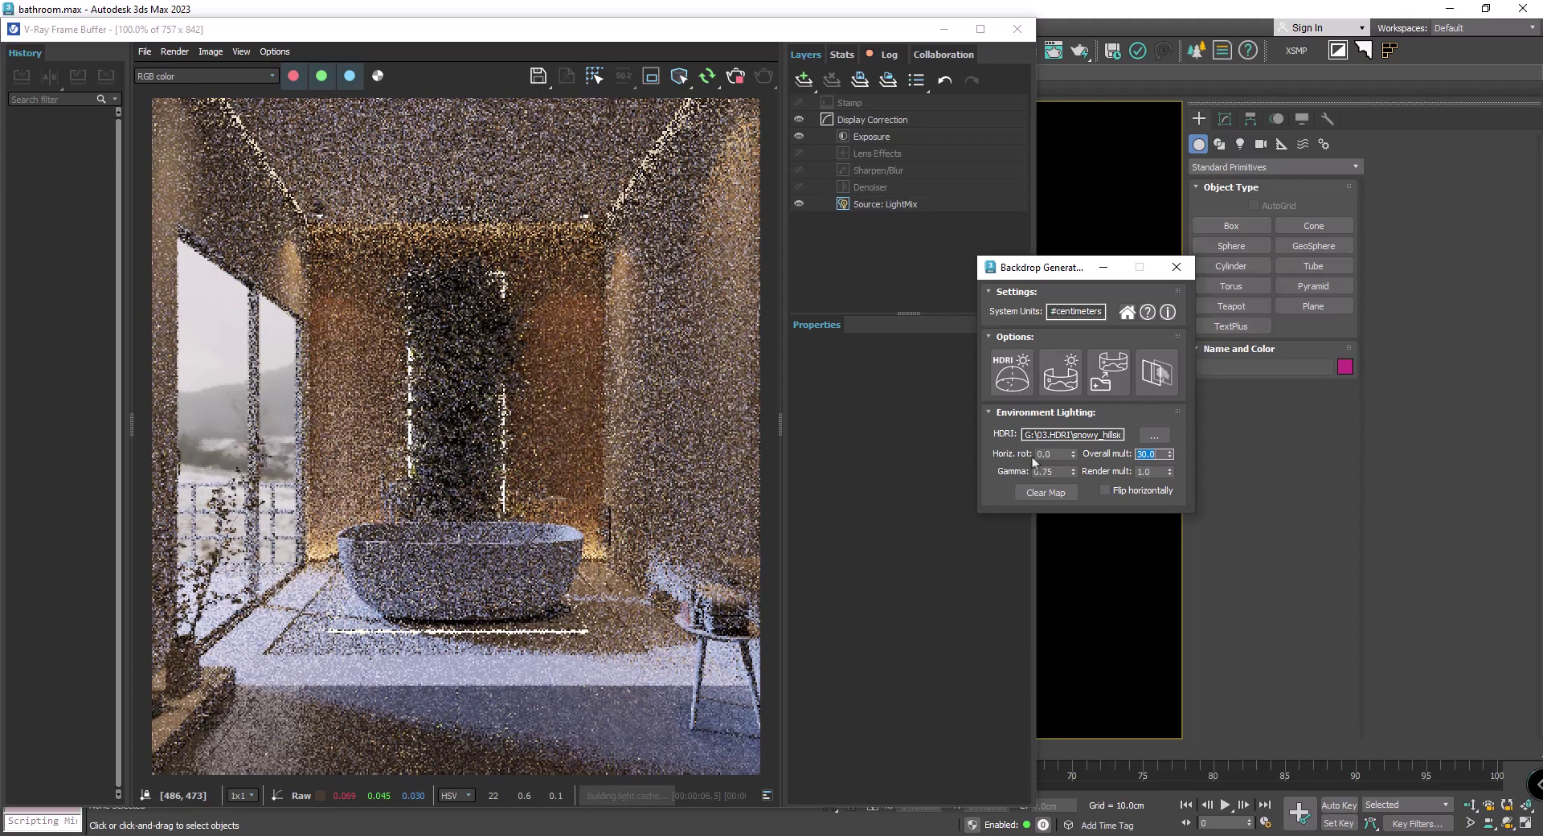
drag(1073, 452, 1073, 201)
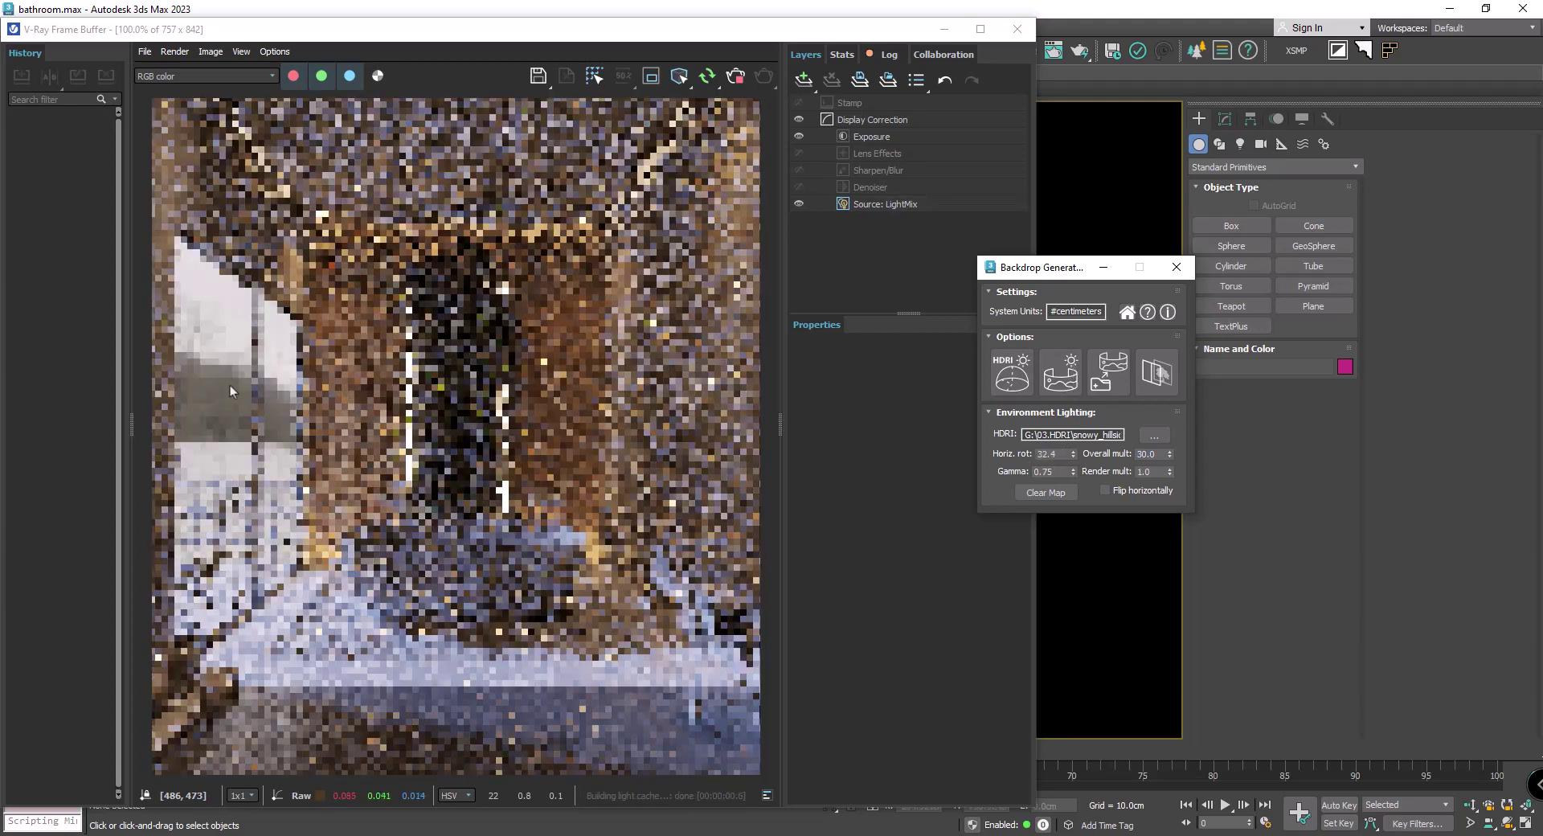
drag(1073, 453, 1077, 336)
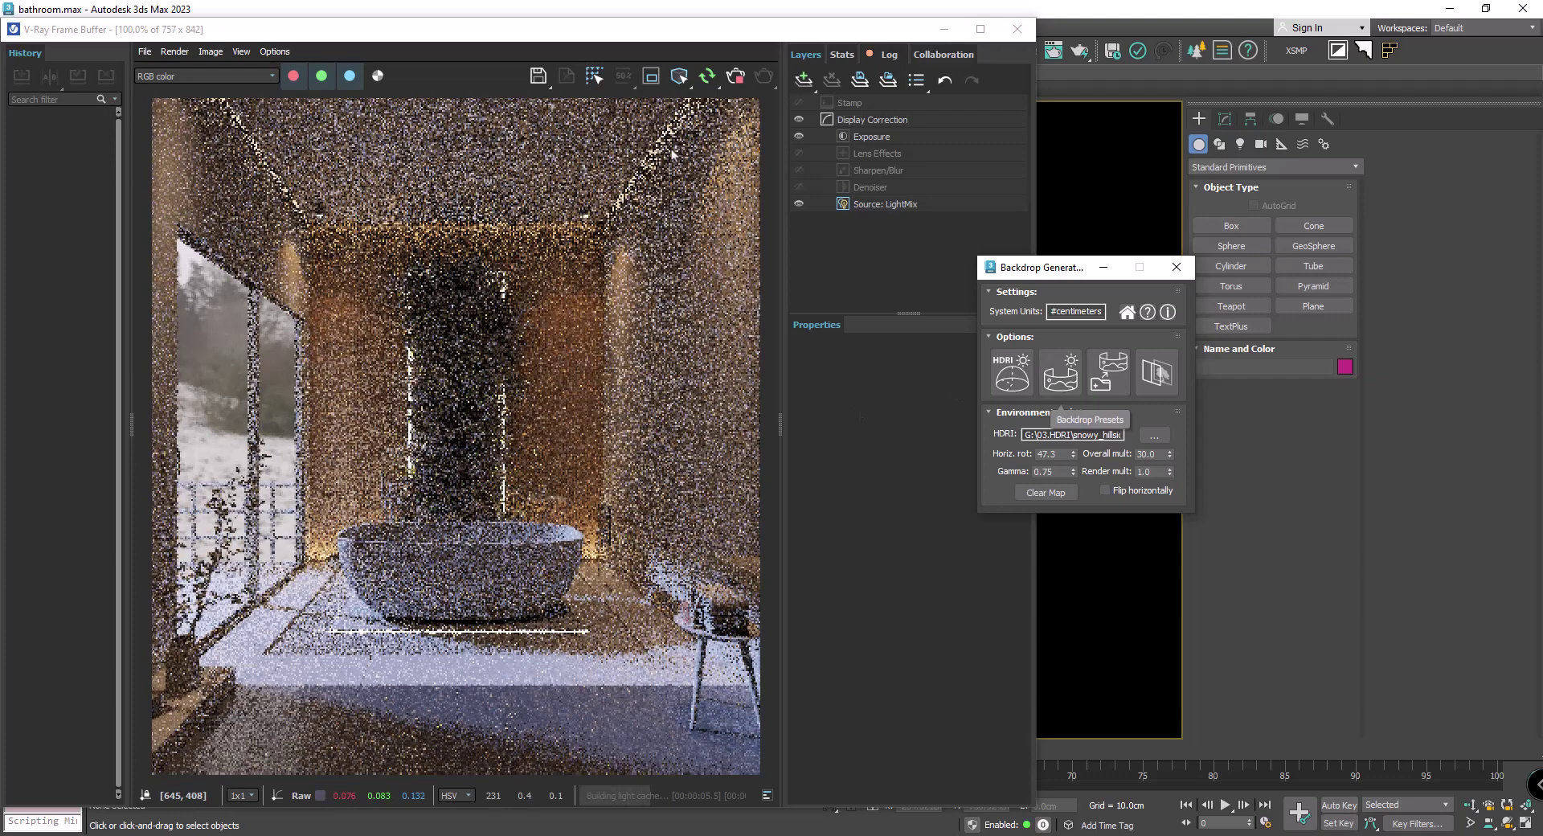
click(736, 79)
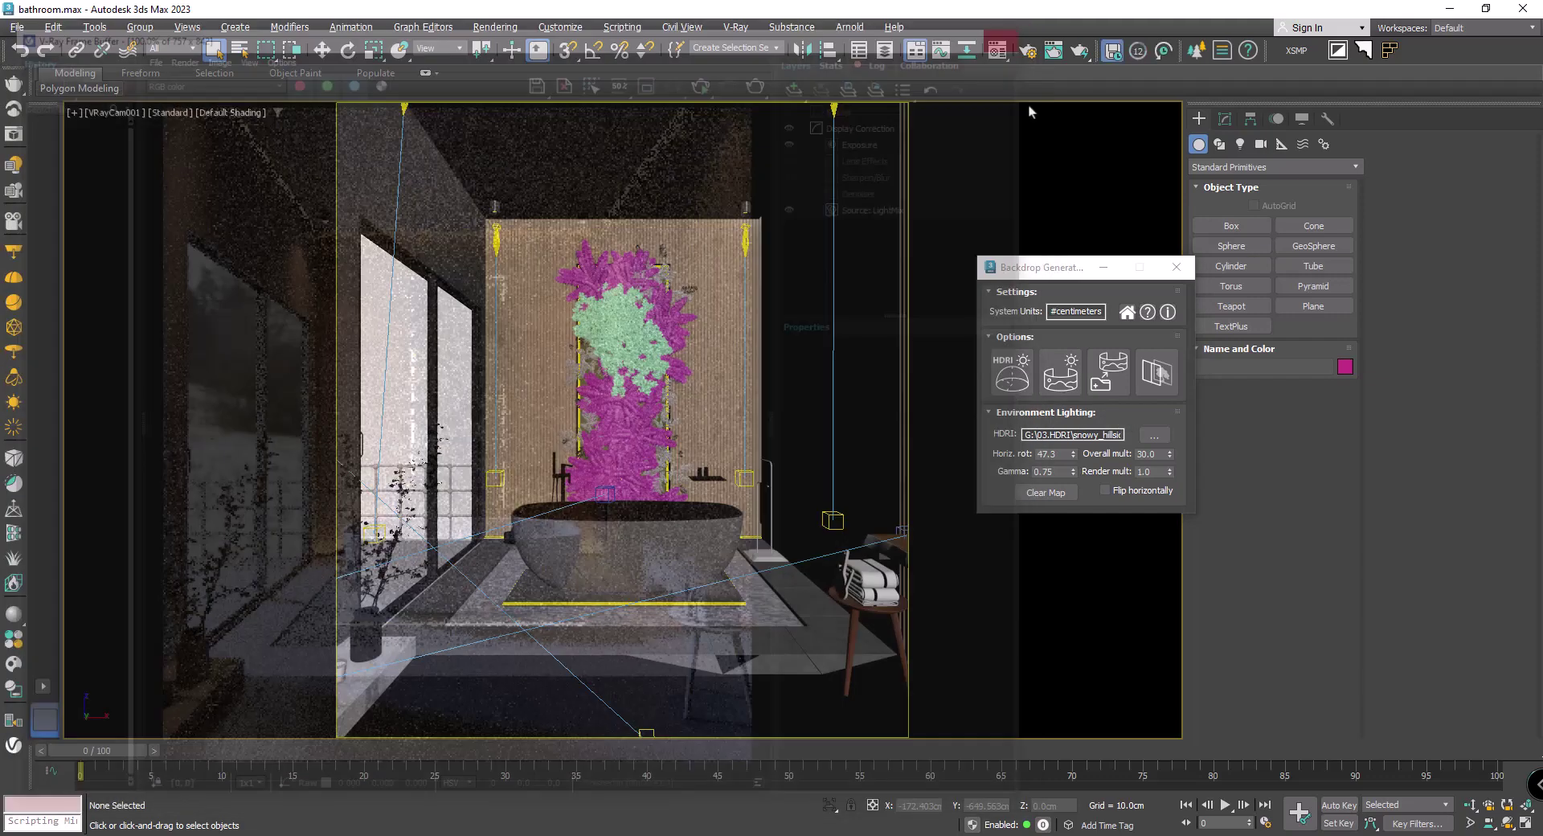
Close the frame buffer, show the panorama backdrop presets, and orbit to an overhead perspective view.
click(1038, 95)
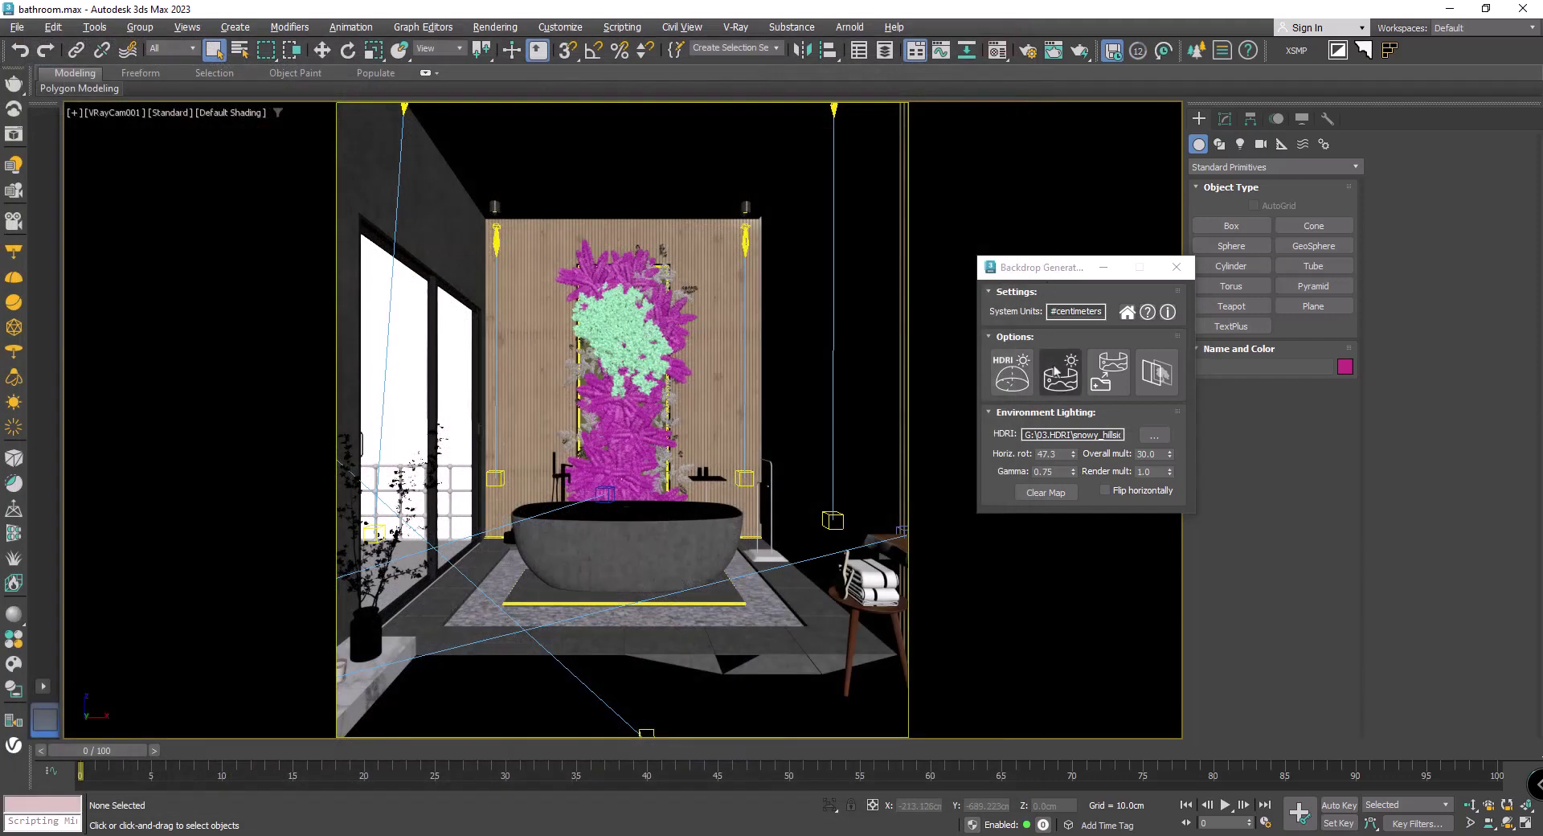
click(1056, 374)
drag(1059, 268, 1058, 98)
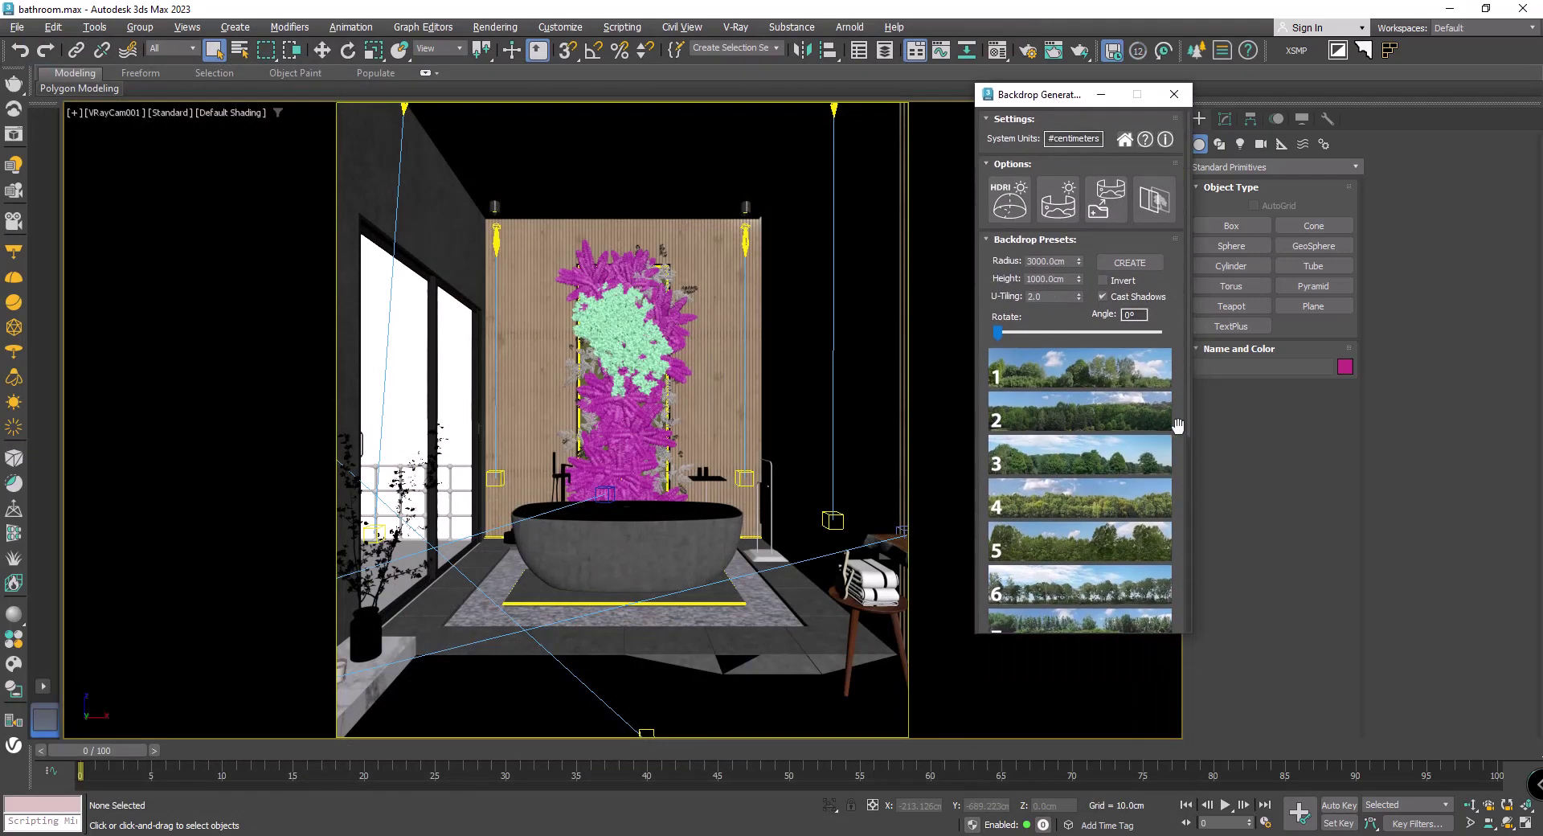
drag(1188, 422, 1195, 618)
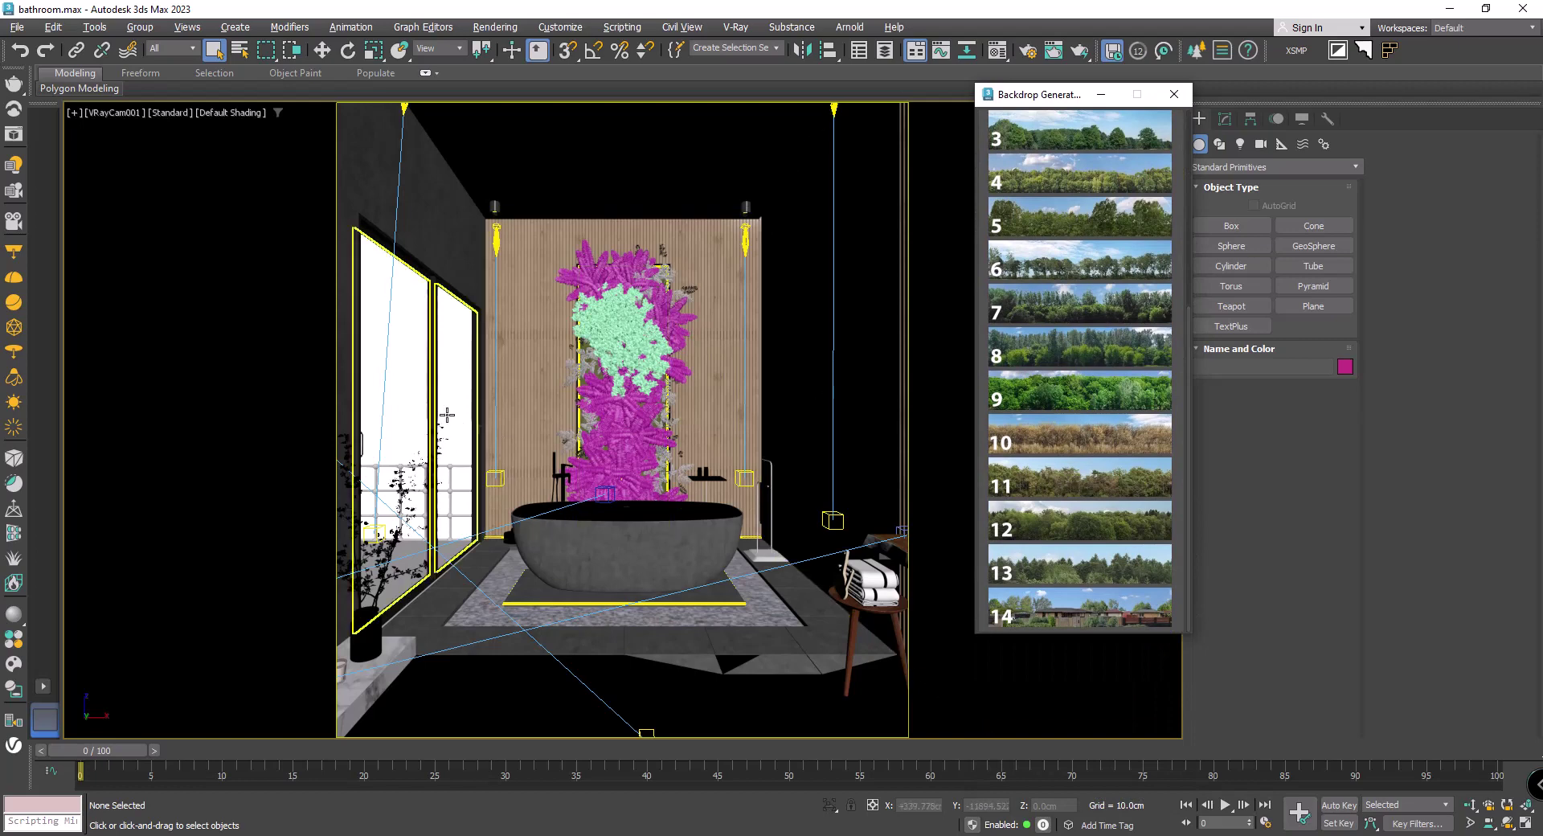
key(p)
alt+middle_drag(454, 497, 553, 492)
Set the viewport background to the Customize User Interface solid colour and list tree backdrop presets.
key(alt+b)
click(649, 348)
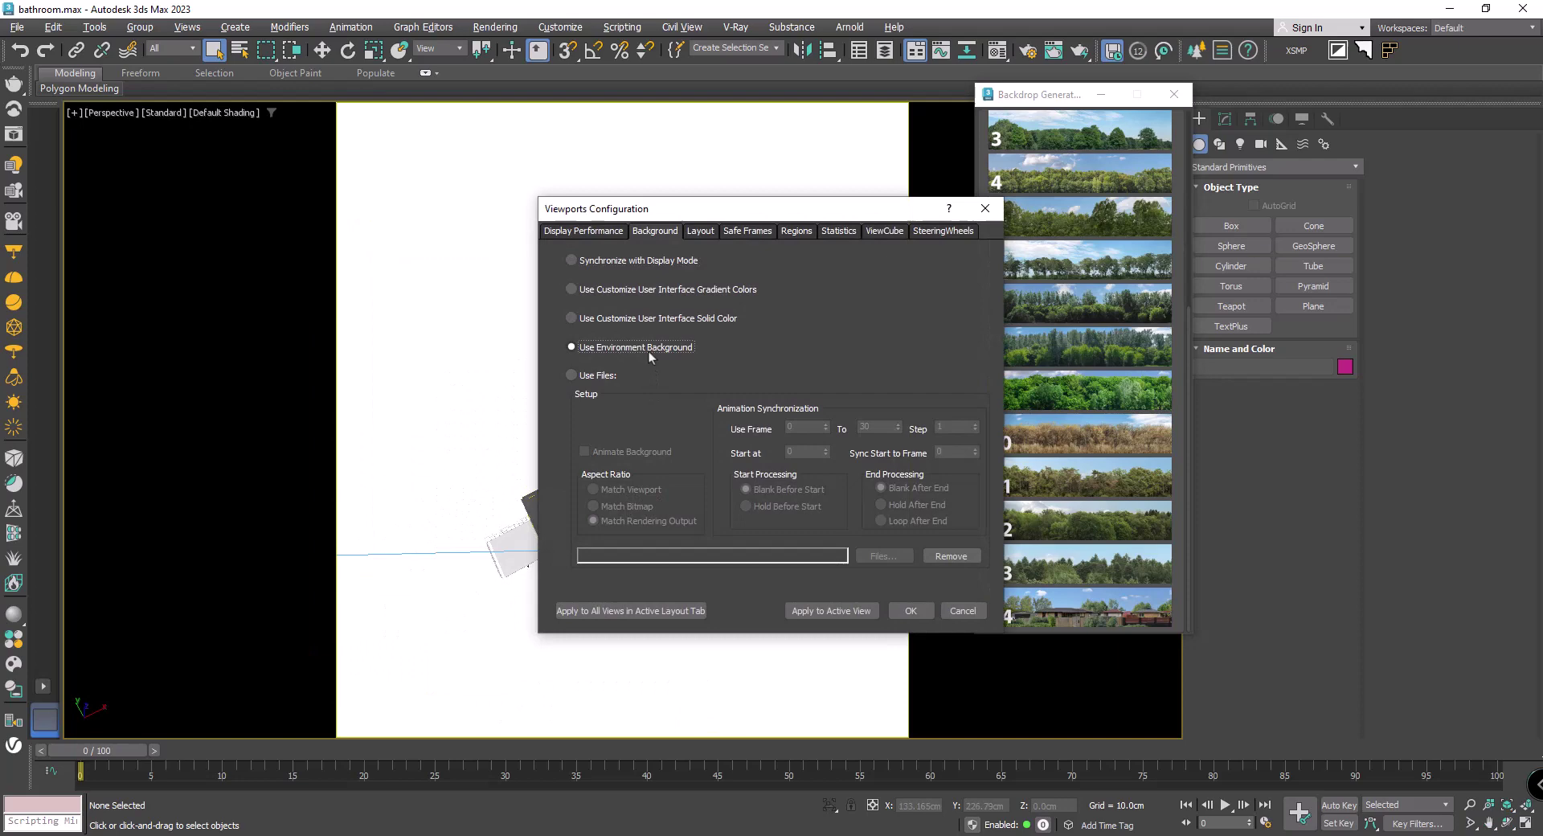
click(663, 318)
click(911, 611)
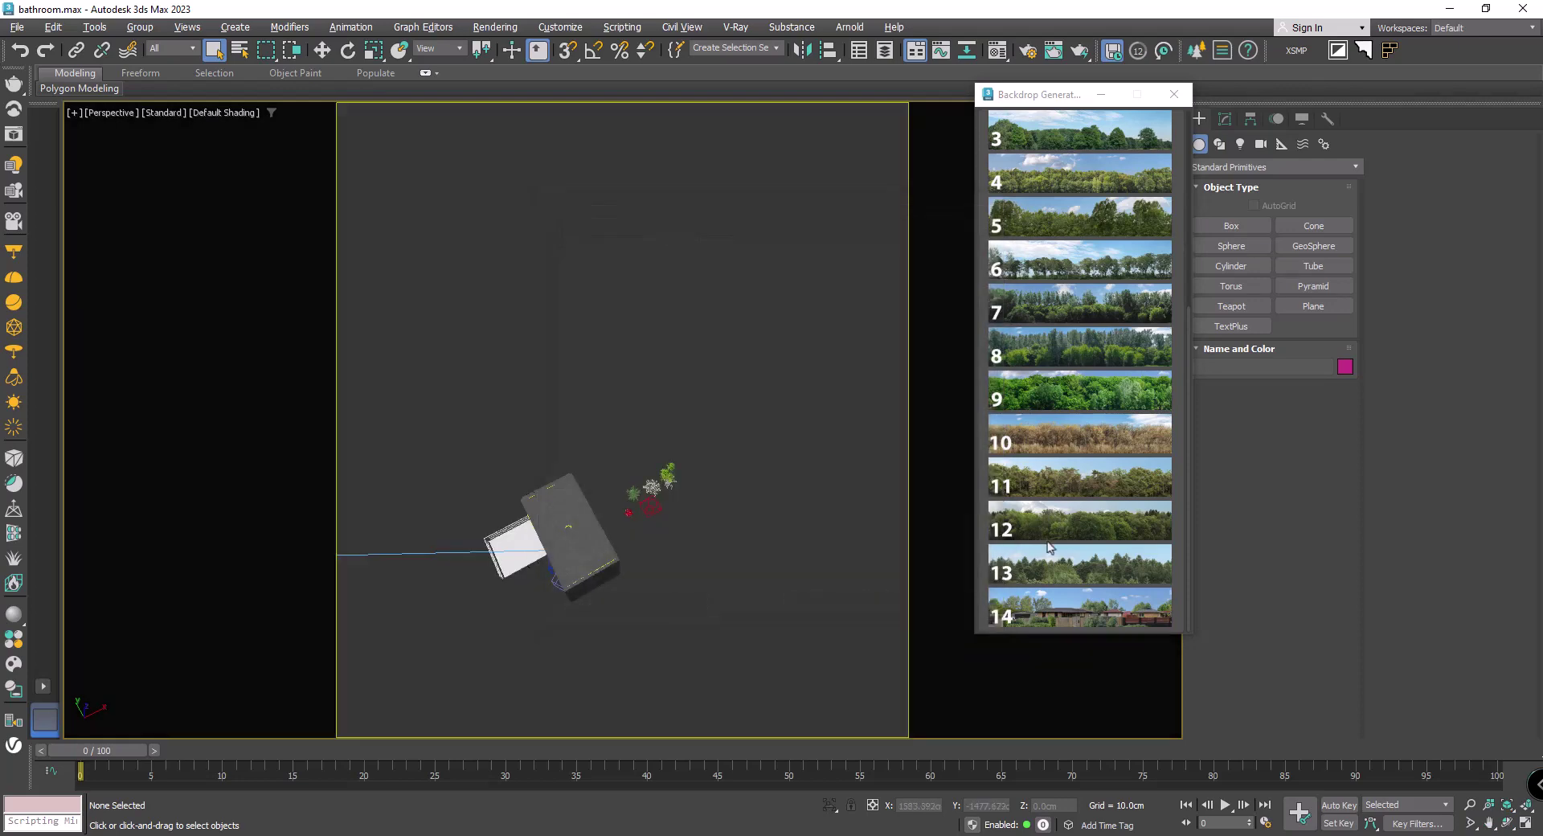
click(1093, 518)
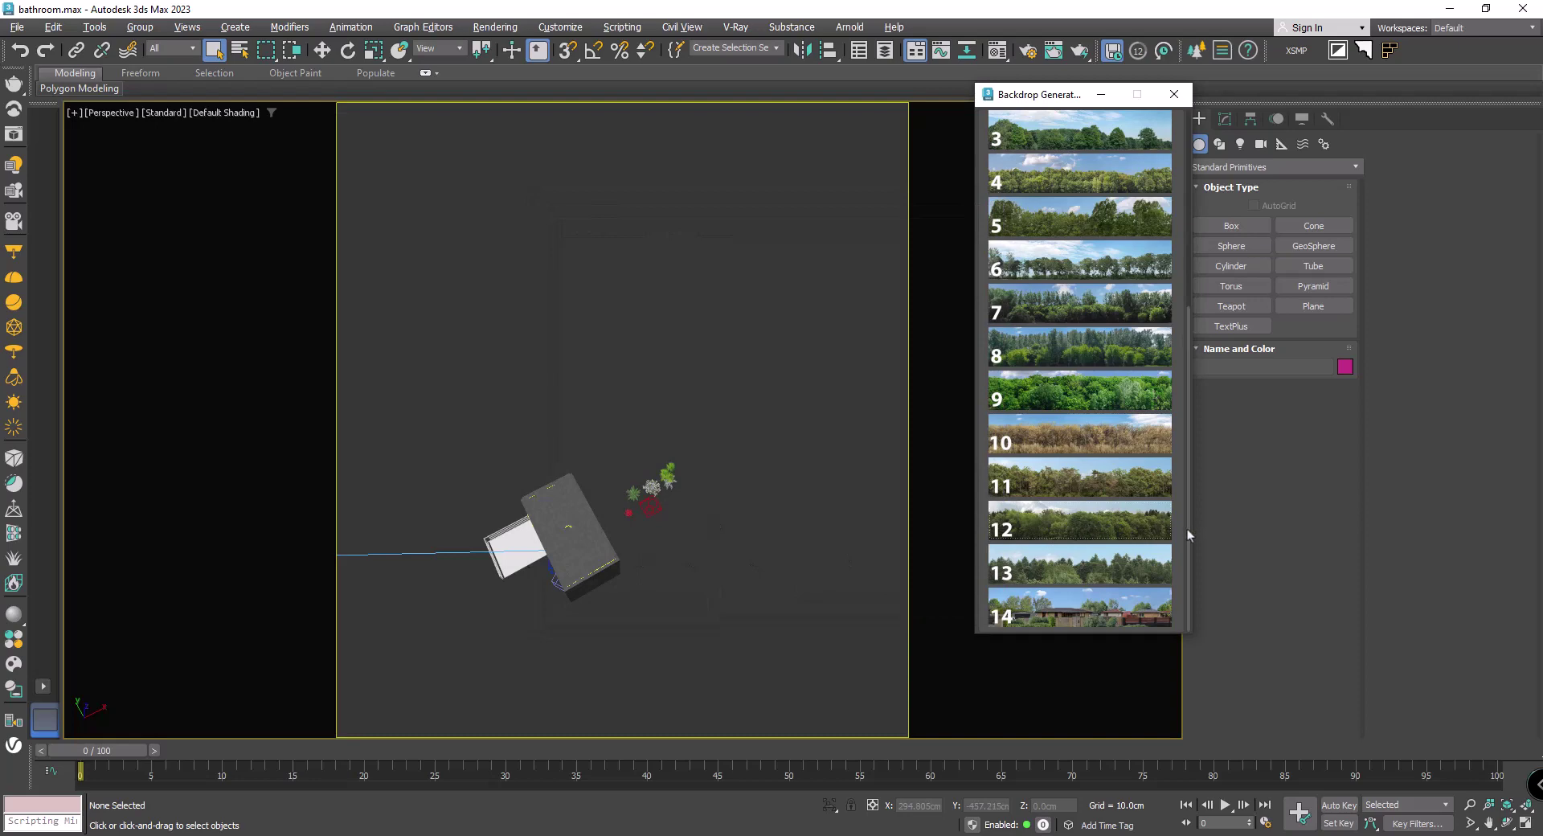
drag(1188, 528, 1188, 241)
Create a tree panorama backdrop around the scene, raise its height to 1670.8 cm and rotate it.
click(1129, 179)
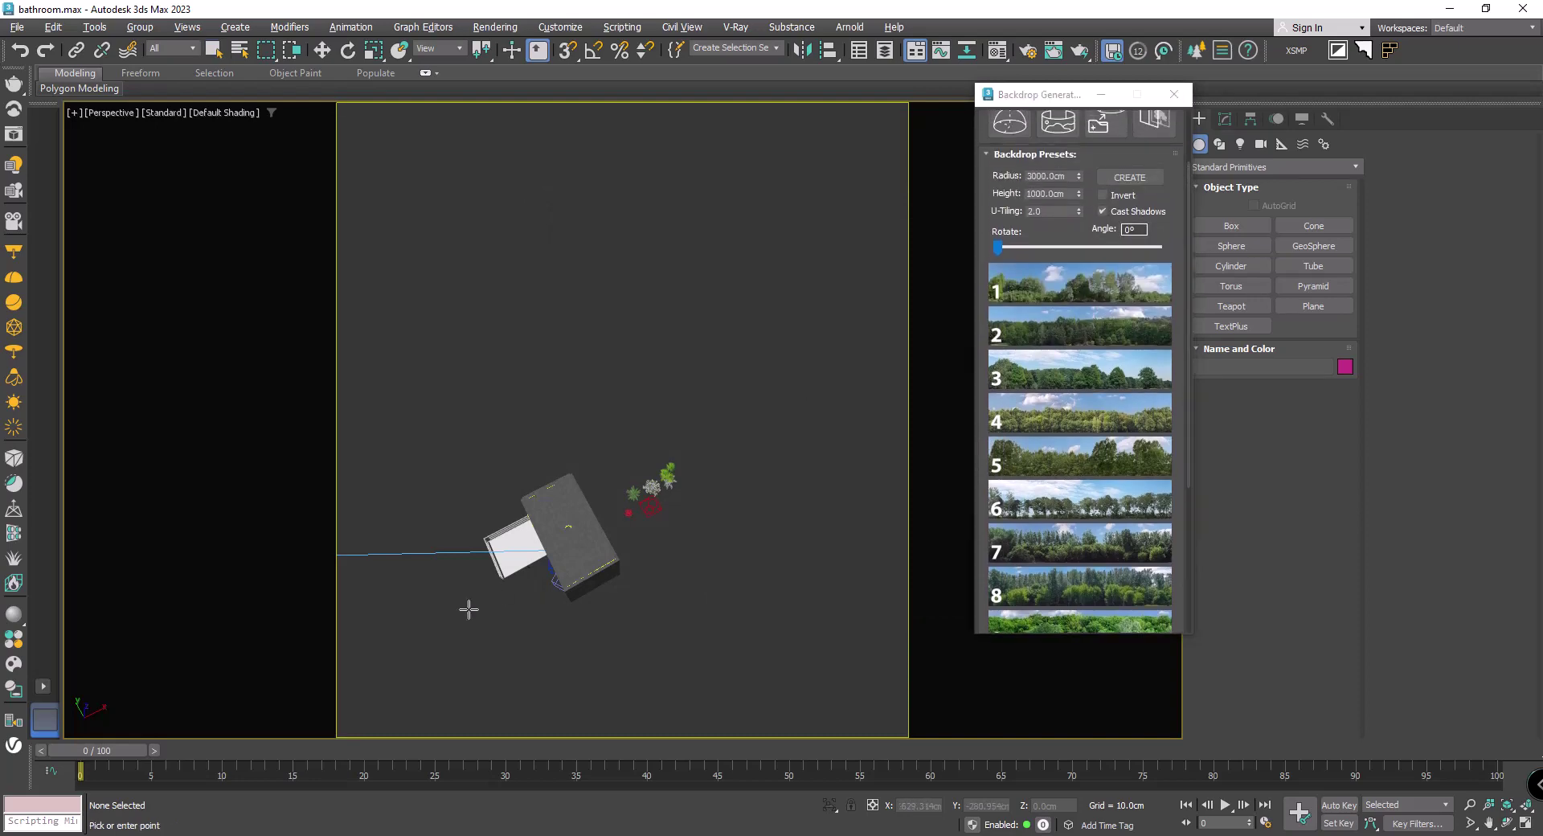
click(497, 504)
mouse_move(433, 560)
alt+middle_down()
mouse_move(495, 497)
mouse_move(566, 471)
mouse_move(704, 370)
alt+middle_up()
mouse_move(1079, 194)
mouse_down()
mouse_move(46, 404)
mouse_move(1078, 194)
mouse_move(695, 418)
mouse_move(1121, 26)
mouse_up()
click(1080, 177)
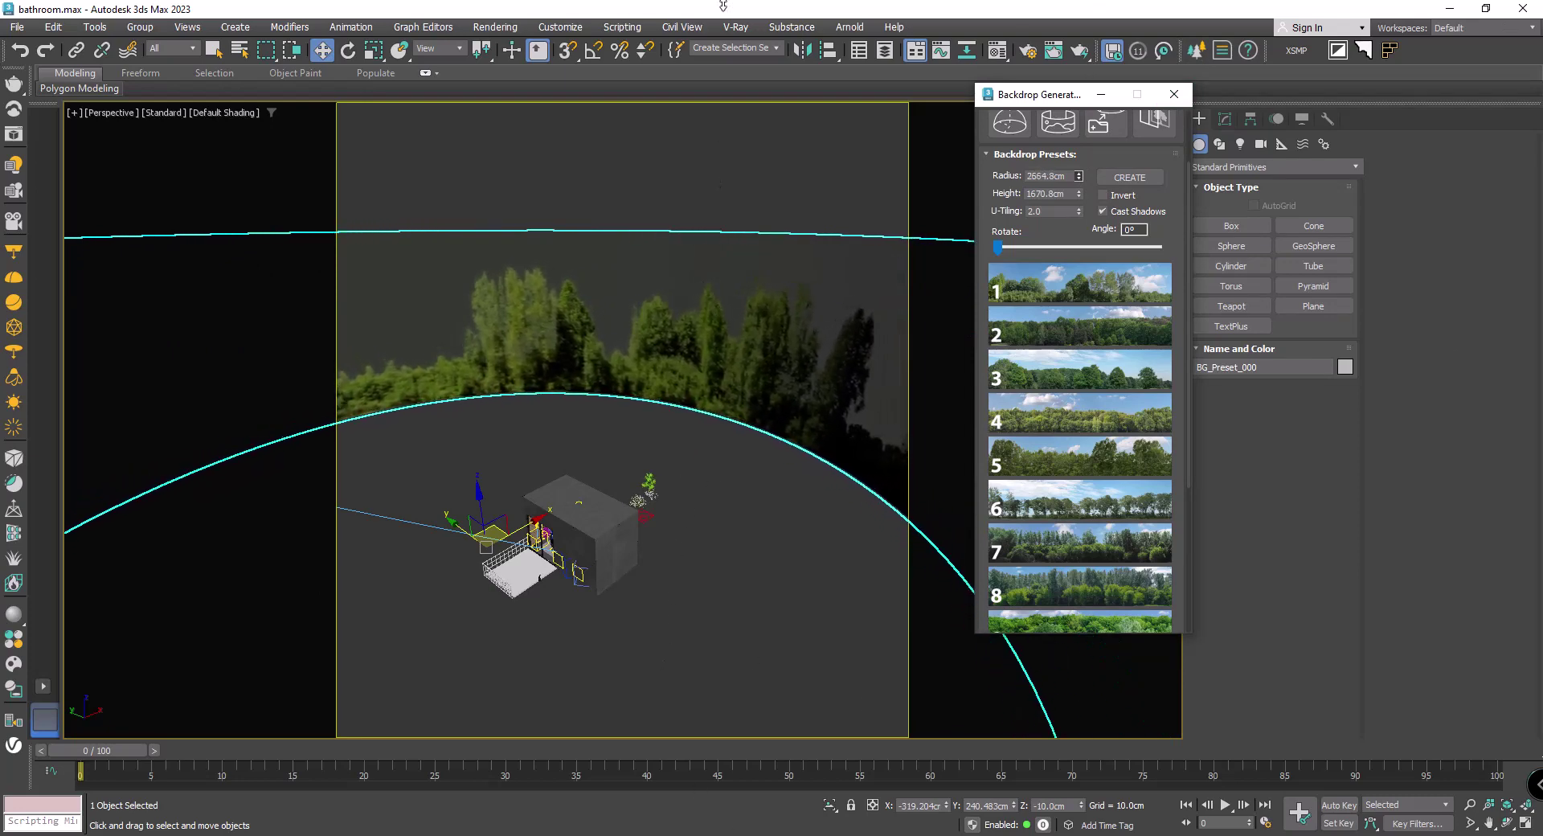
drag(998, 247, 1149, 247)
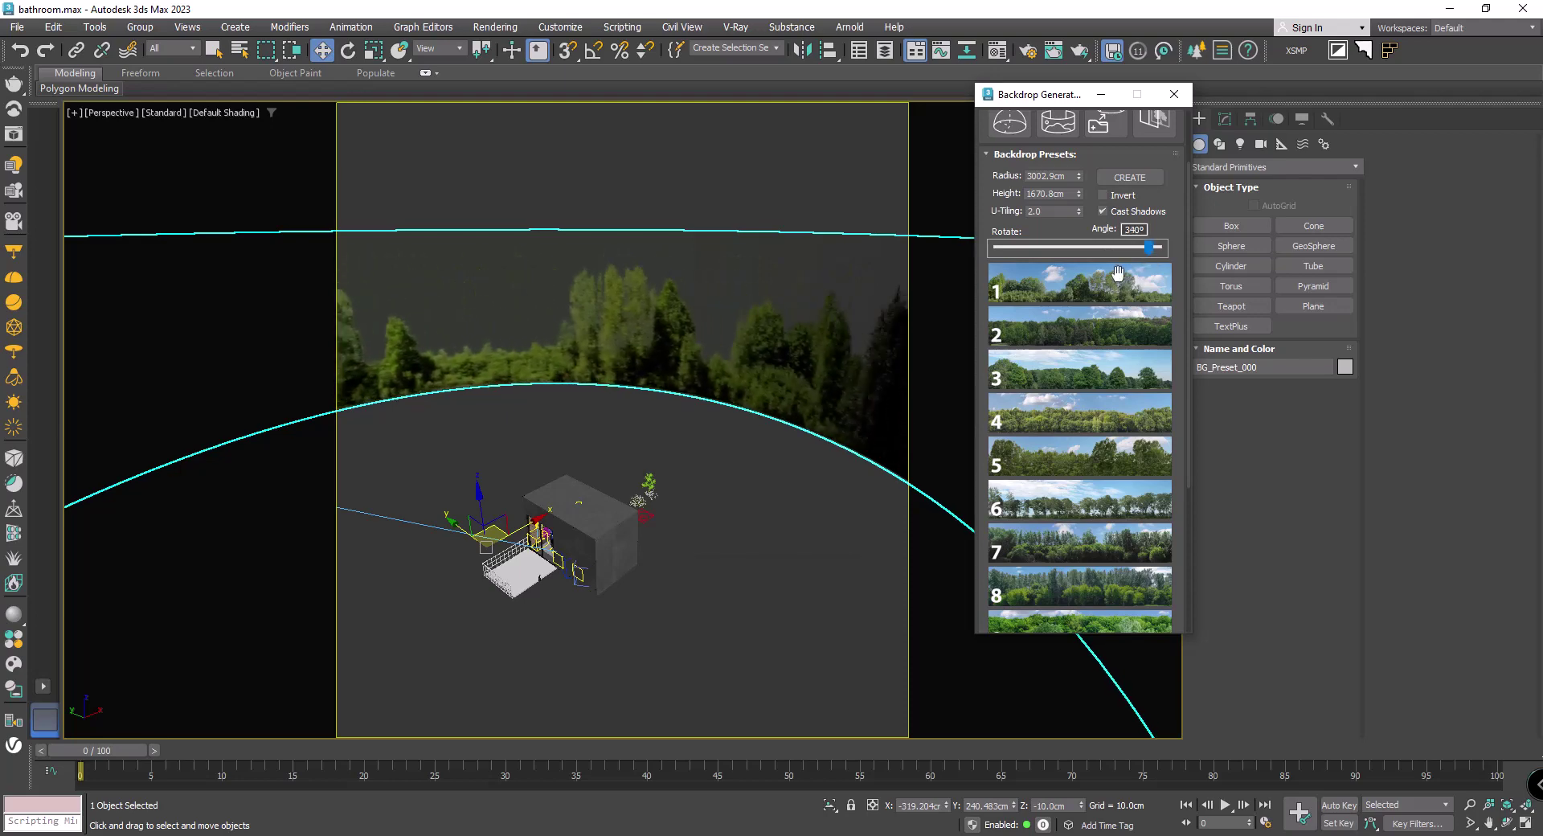
In VRayCam001, make the backdrop 3050 cm tall, lower it below the floor, and rotate to 124°.
click(779, 546)
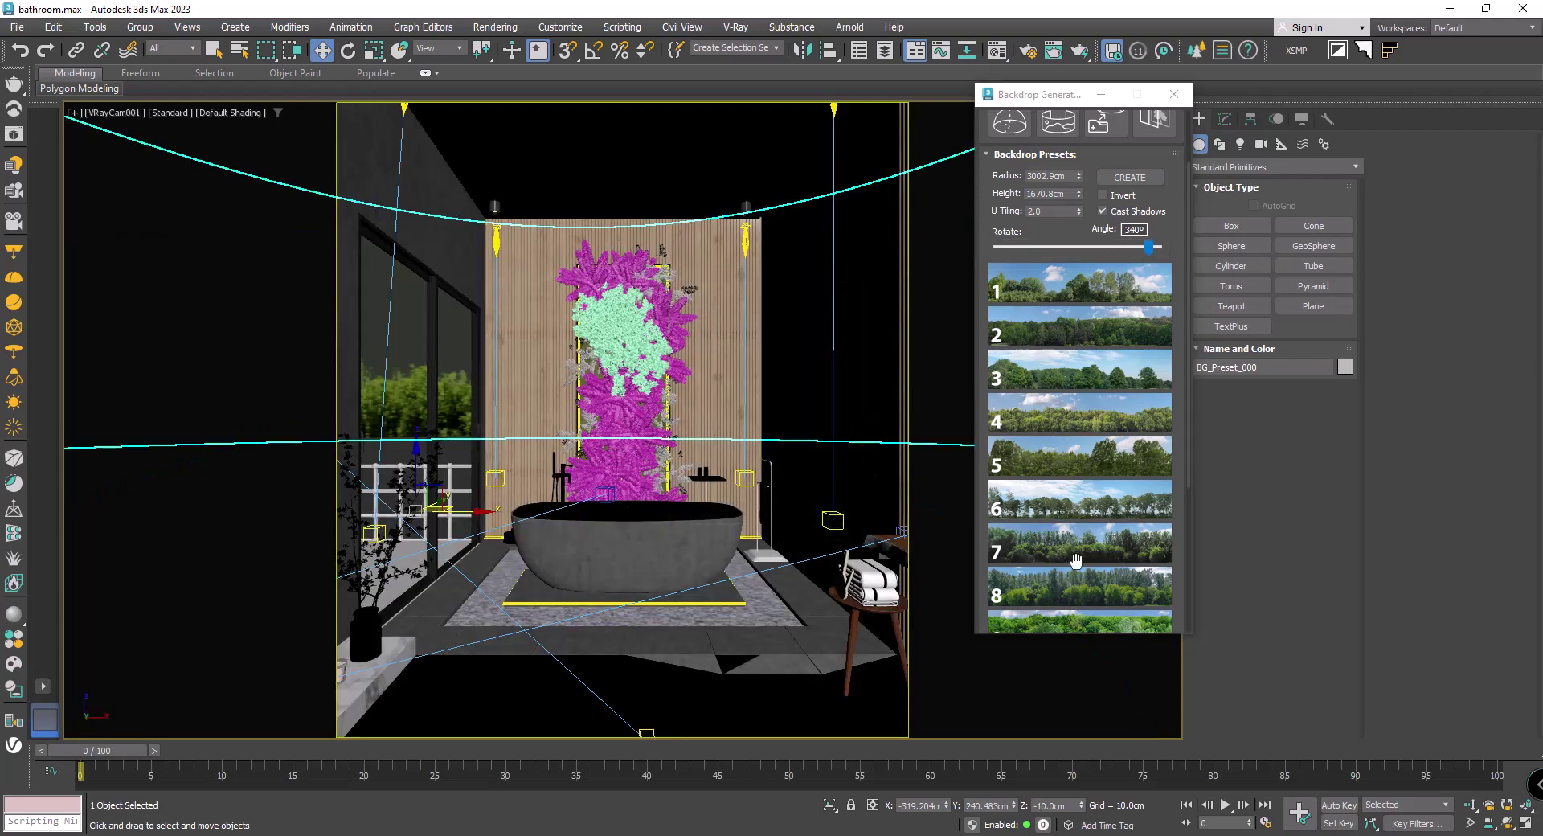
mouse_move(1078, 196)
mouse_down()
mouse_move(1289, 82)
mouse_move(1183, 804)
mouse_up()
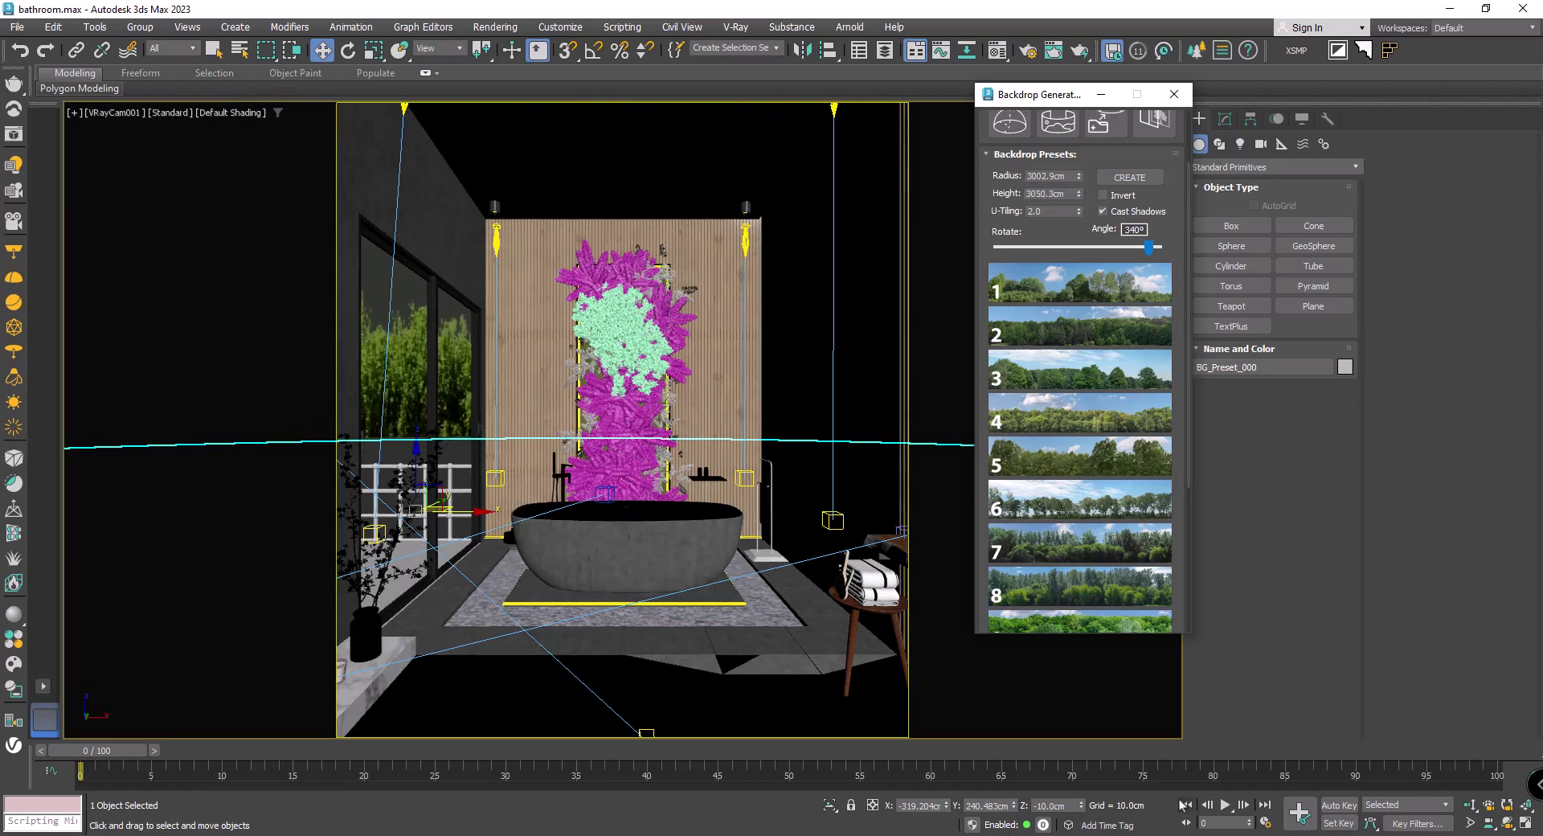
click(1089, 811)
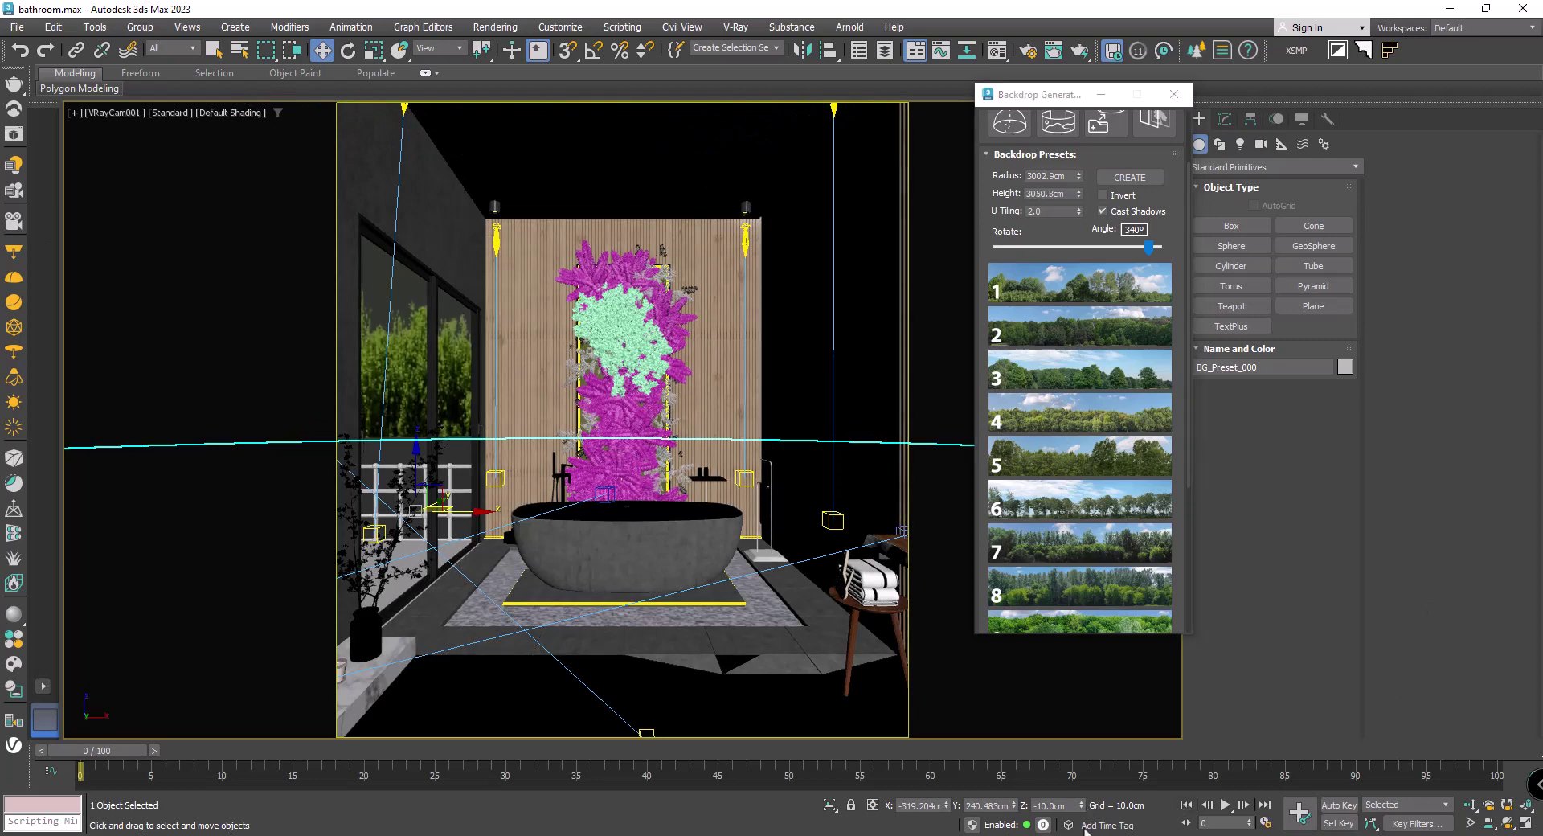
drag(1081, 806, 1004, 180)
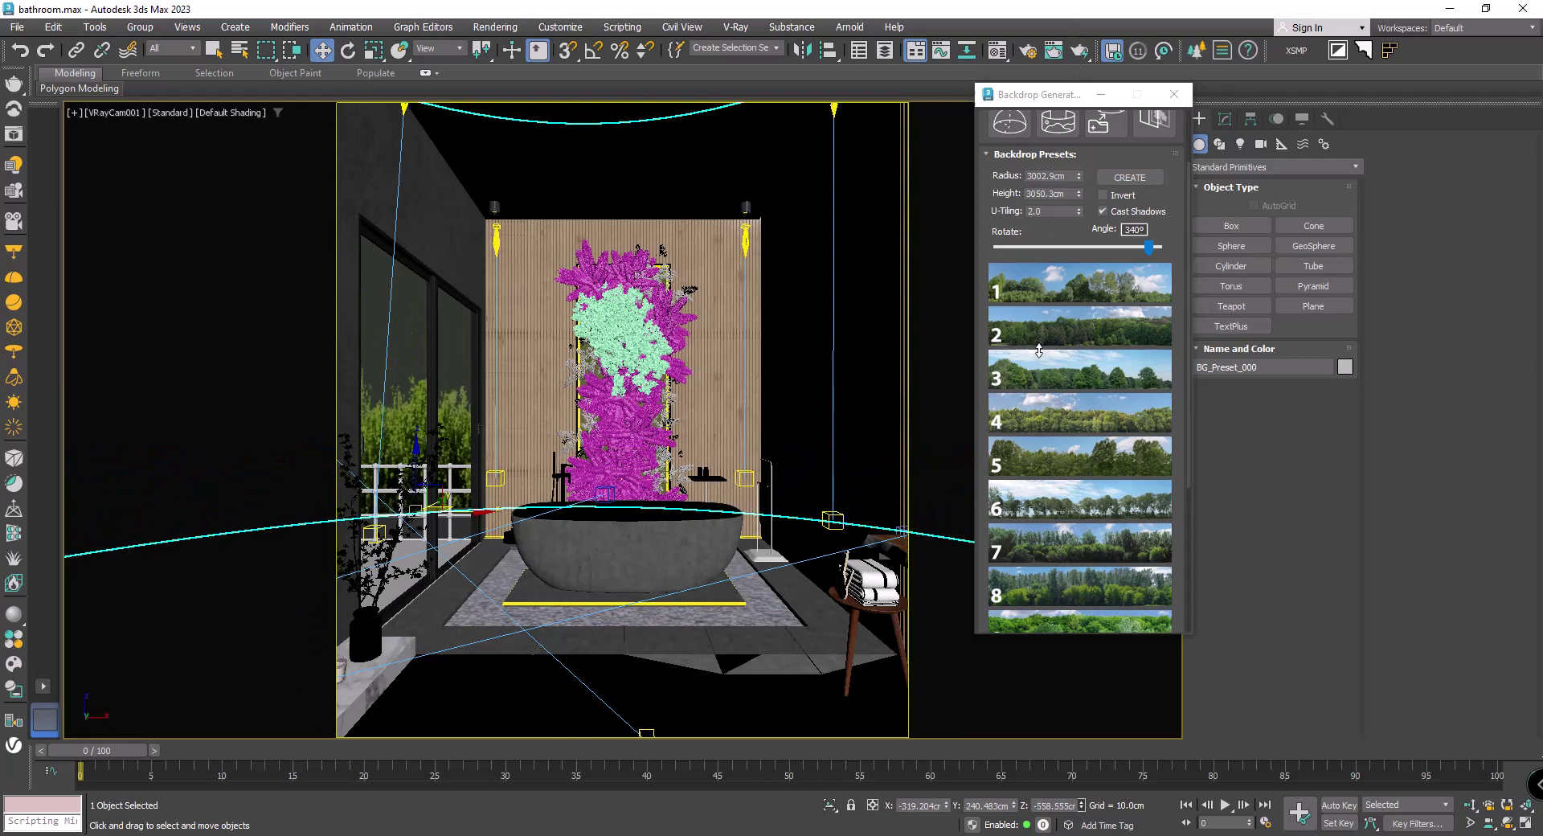
drag(1093, 255, 1053, 249)
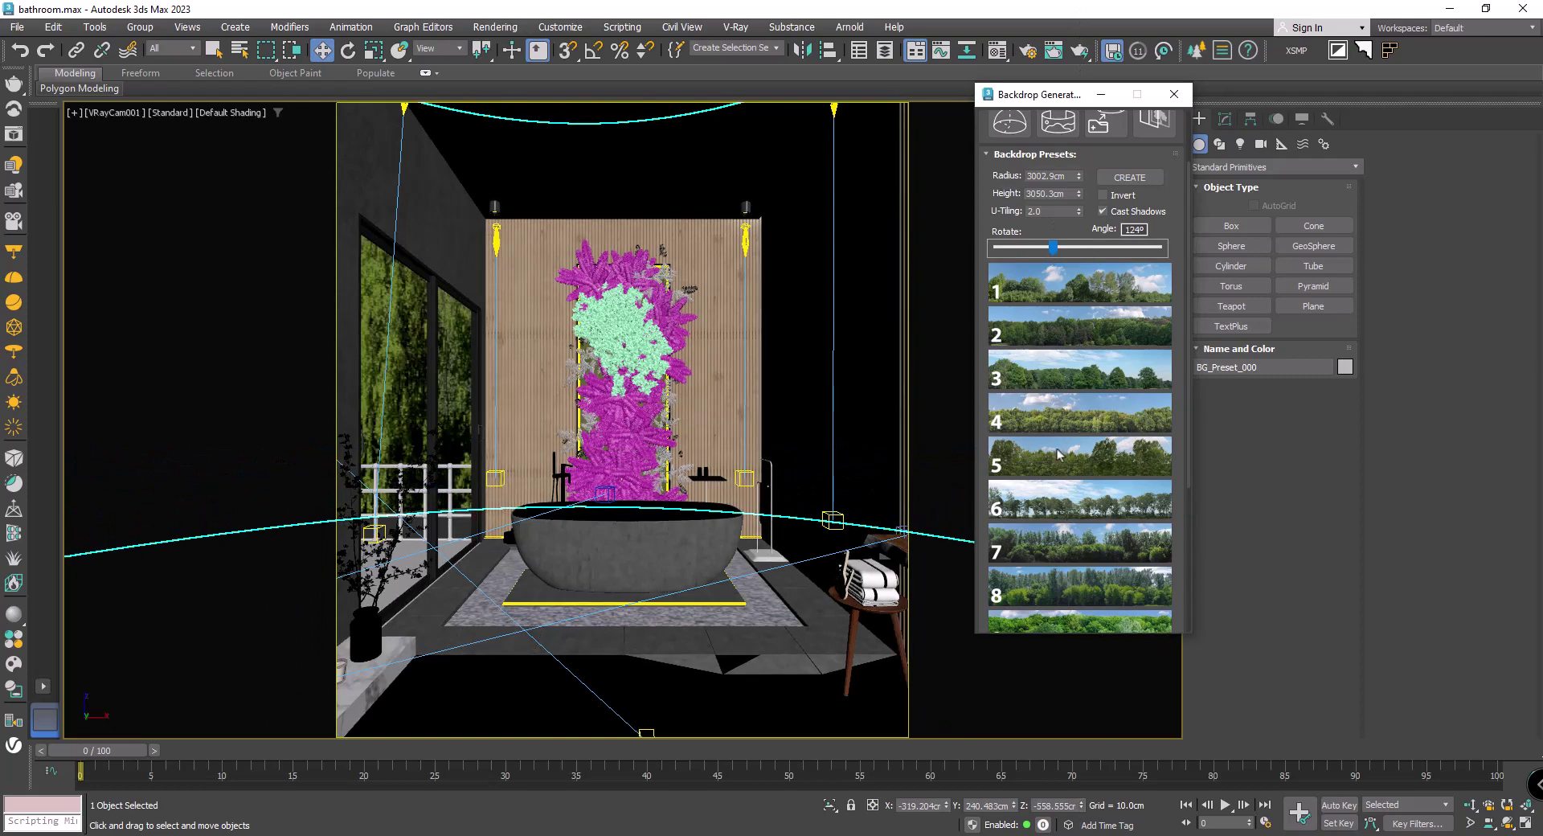
scroll(1058, 454, down, 3)
Try tree panoramas 11 and 5, then settle on tree panorama 4, checking it in Perspective.
click(1076, 559)
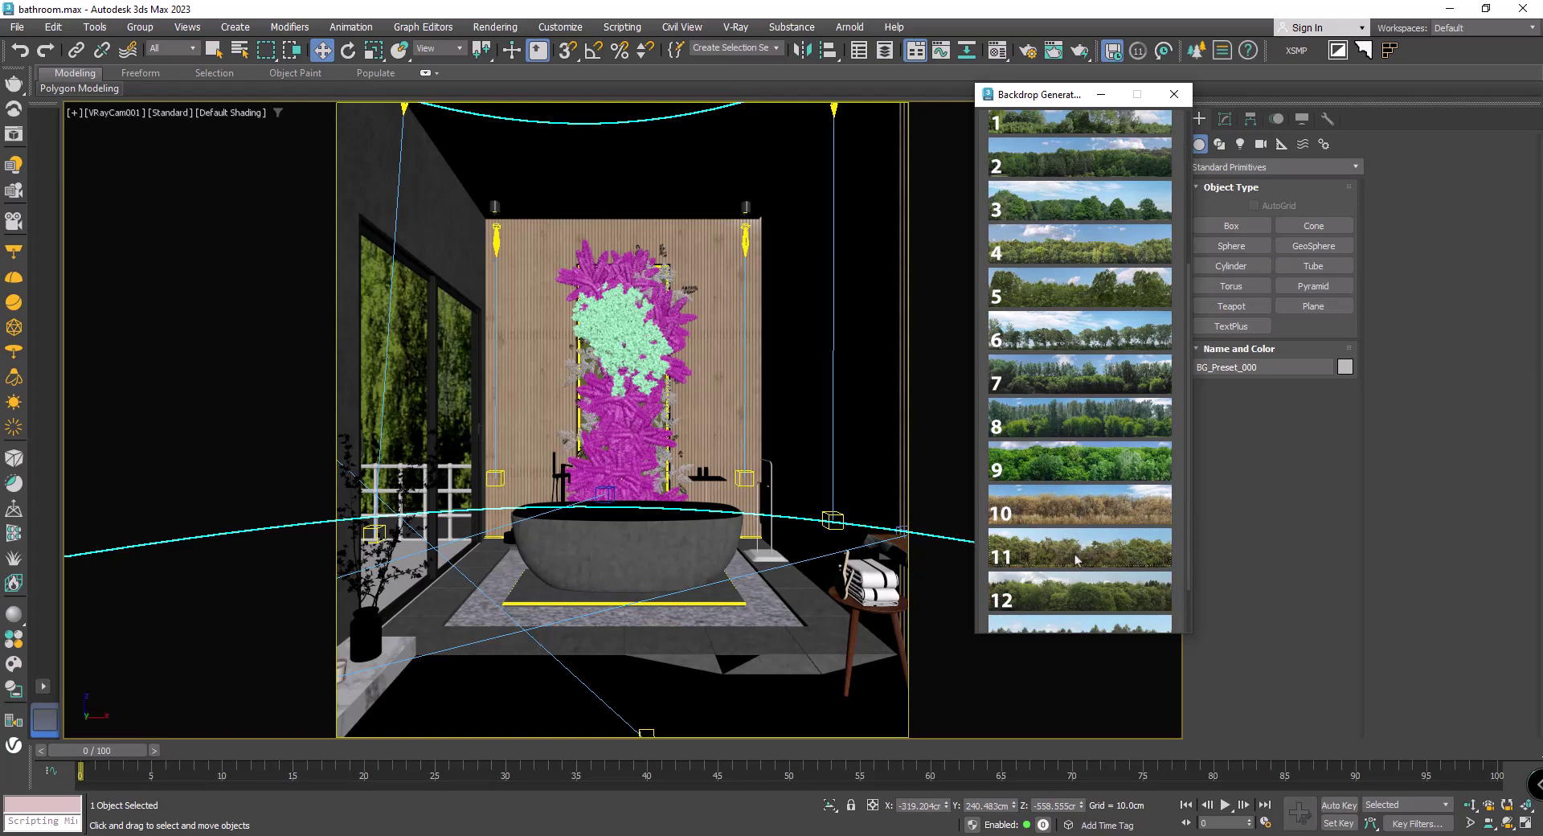
key(p)
scroll(482, 386, up, 5)
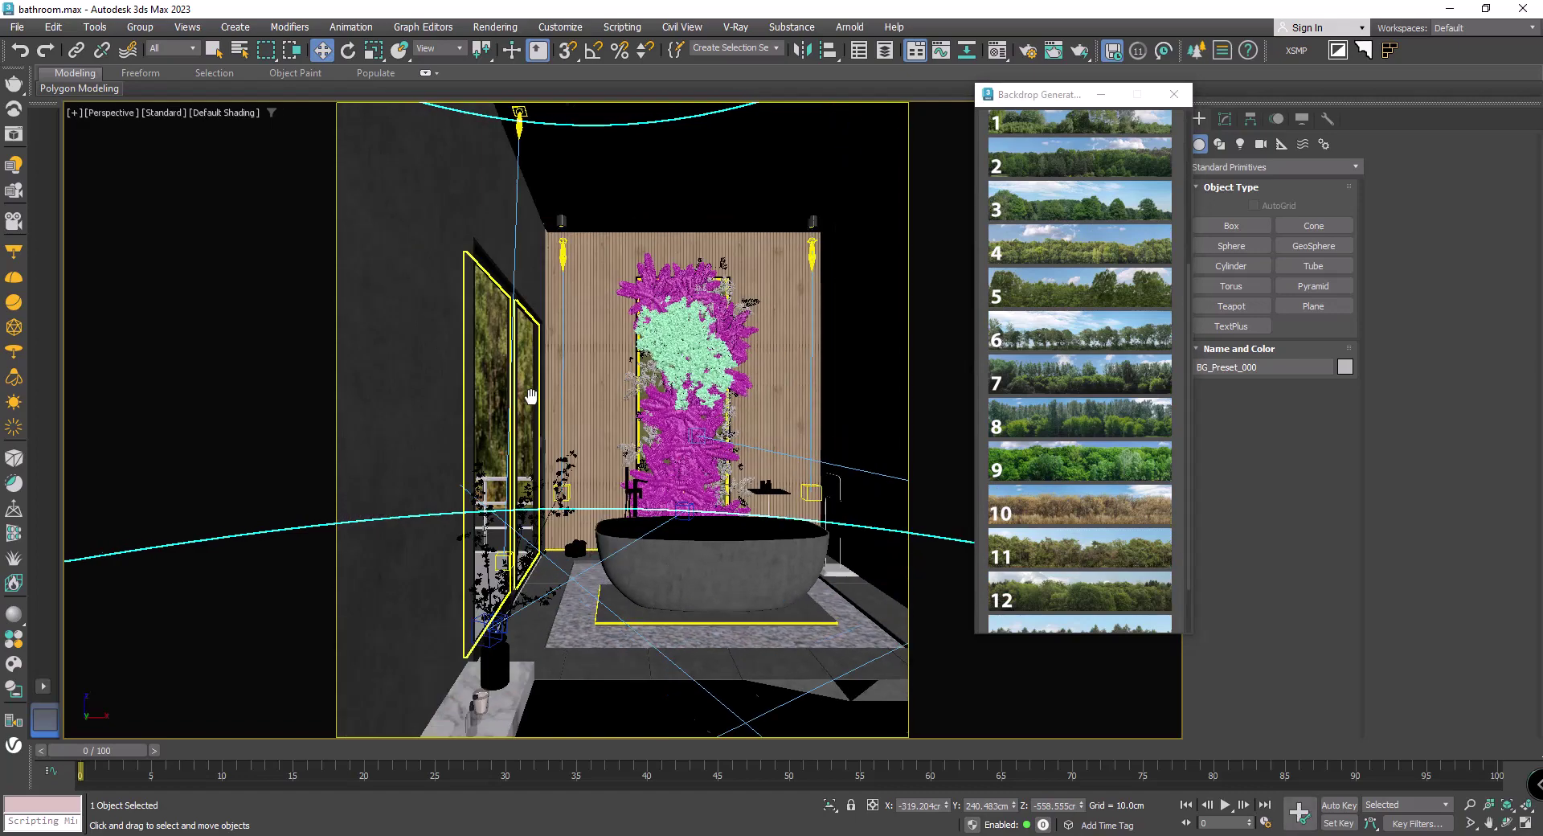
scroll(554, 356, up, 5)
scroll(554, 356, down, 5)
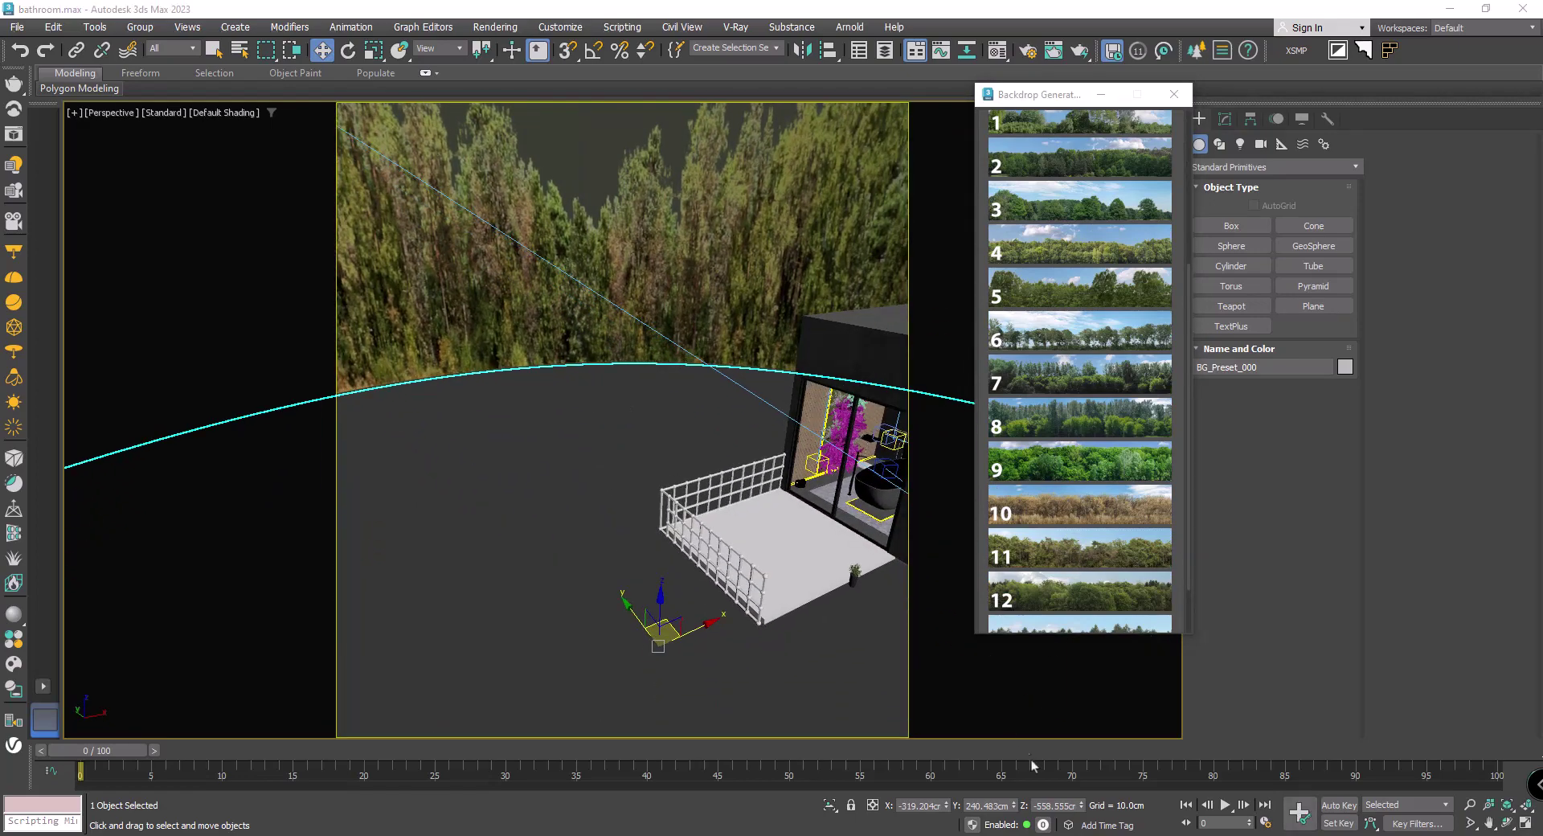
click(1091, 289)
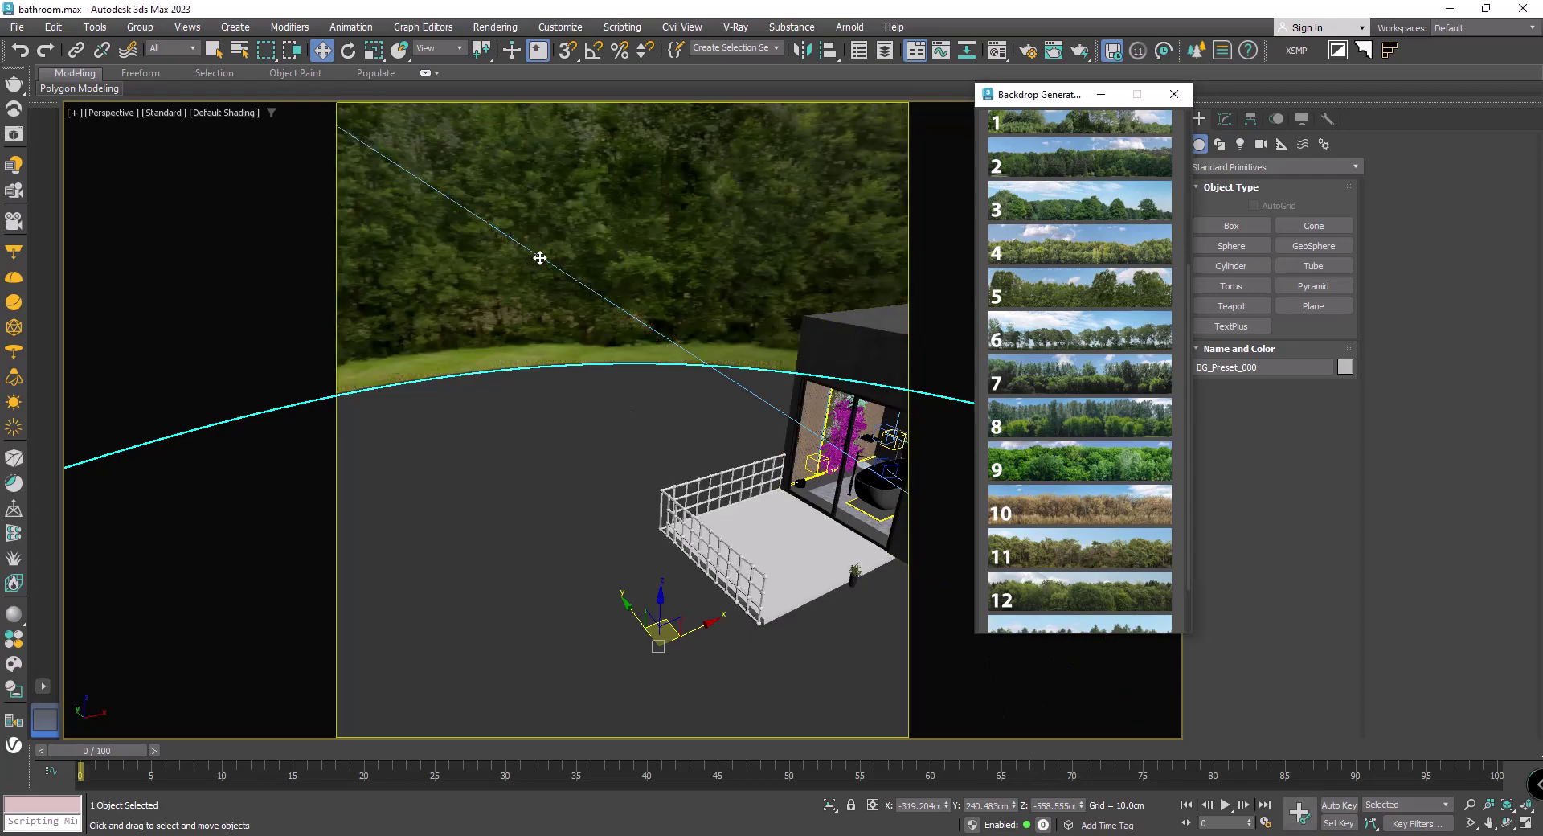
scroll(534, 257, up, 5)
click(1077, 247)
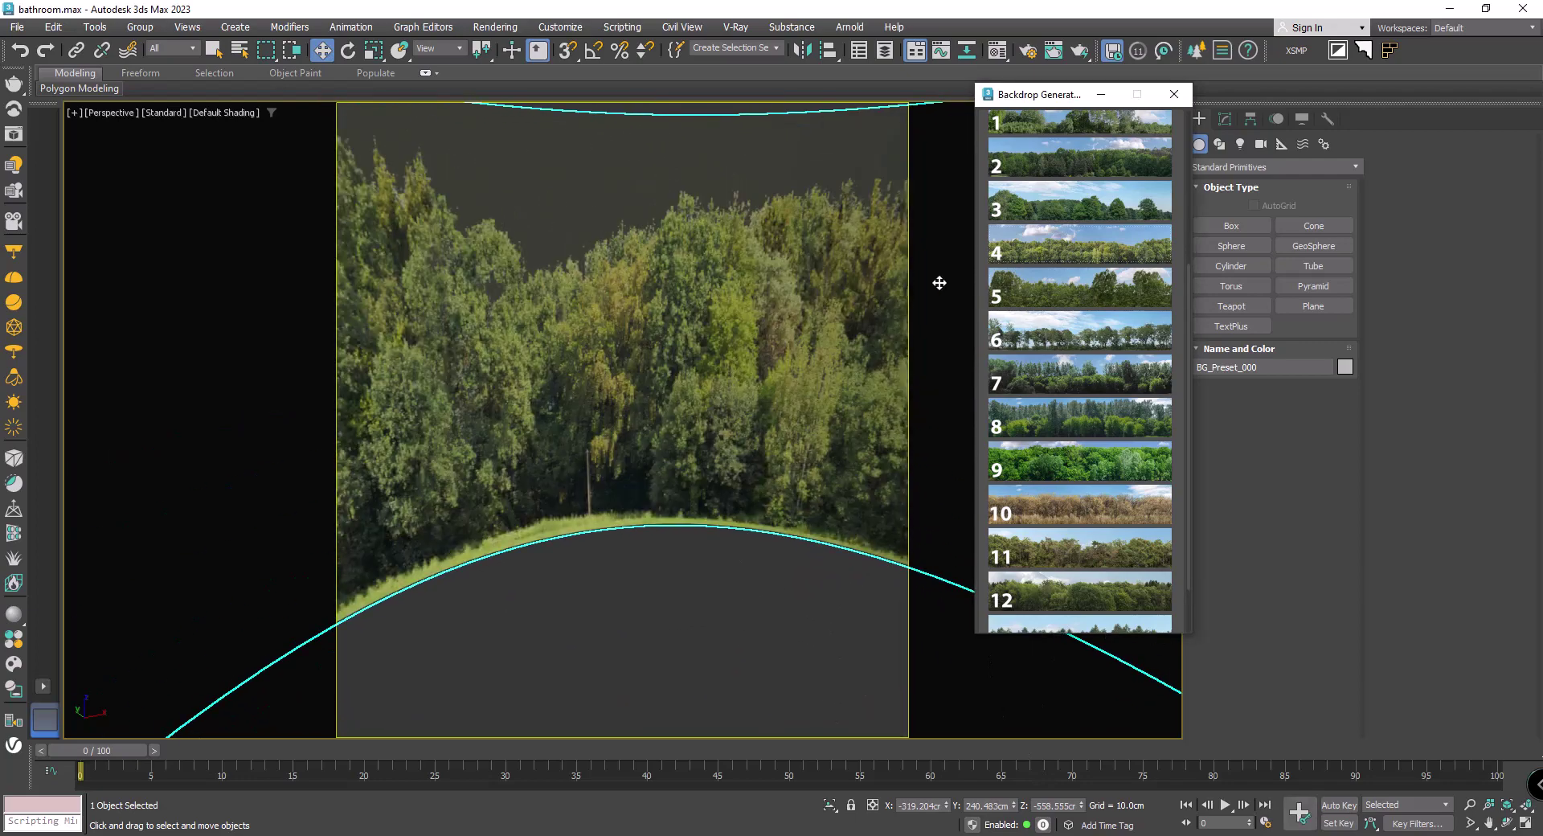
alt+middle_drag(938, 282, 539, 345)
In VRayCam001, reduce the backdrop height to about 2077 cm and lower it.
key(c)
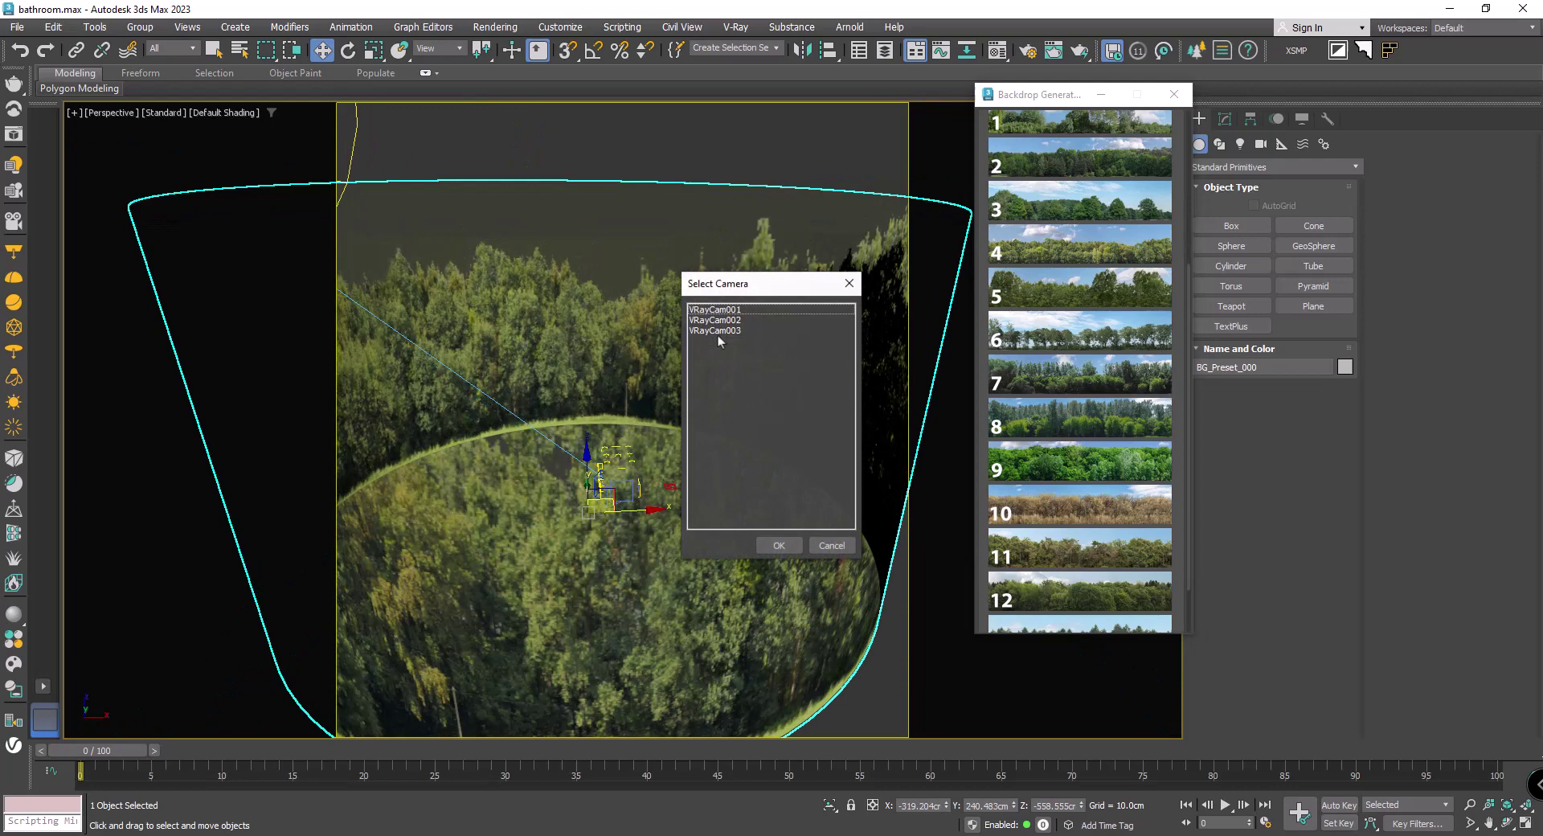
click(728, 318)
key(Return)
scroll(1079, 385, up, 3)
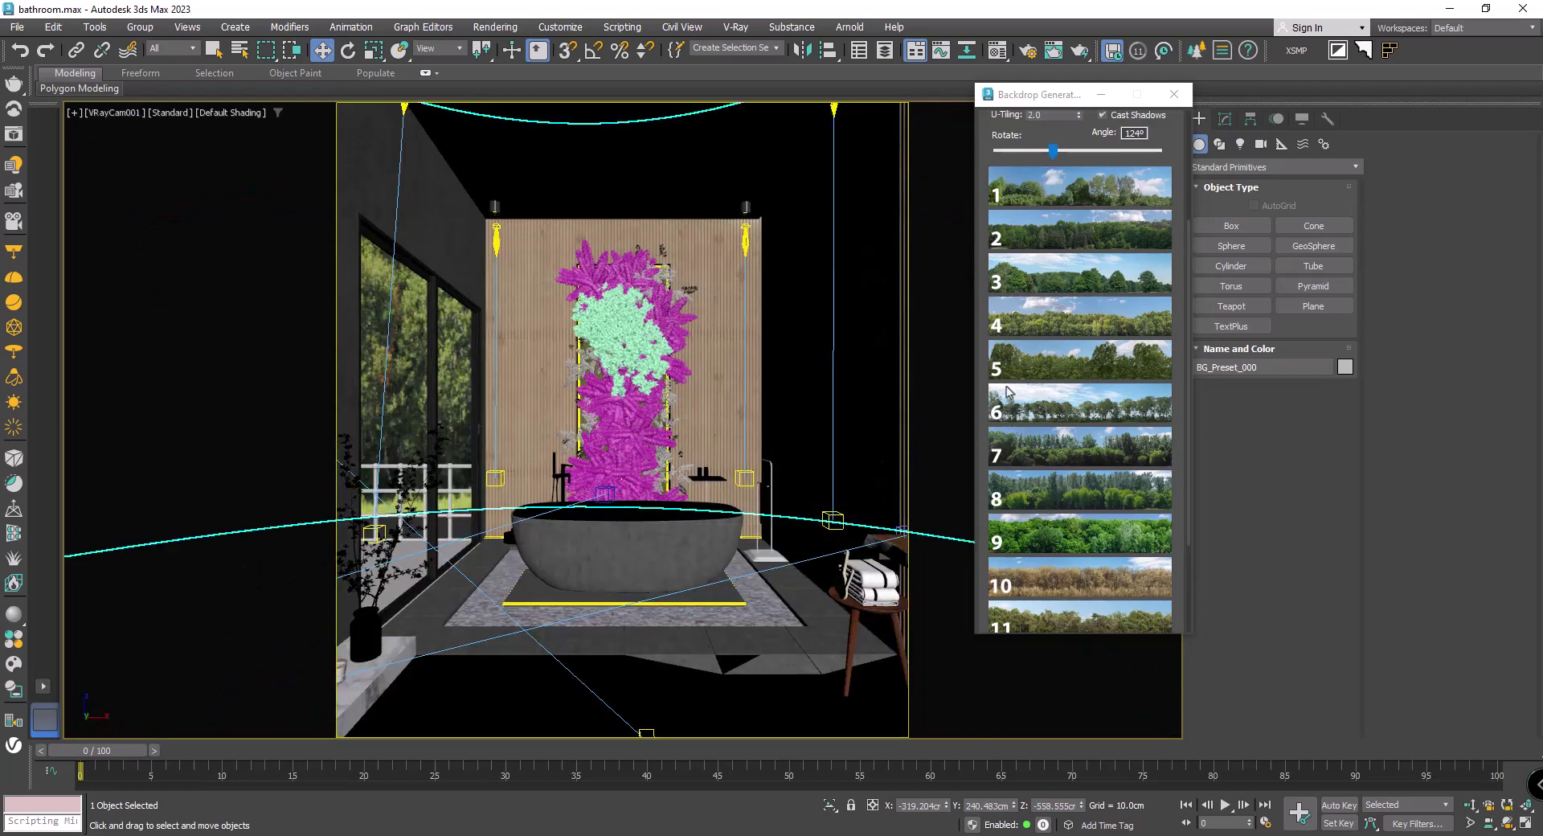
scroll(1079, 385, up, 3)
mouse_move(1079, 305)
mouse_down()
mouse_move(1084, 156)
mouse_move(1036, 773)
mouse_up()
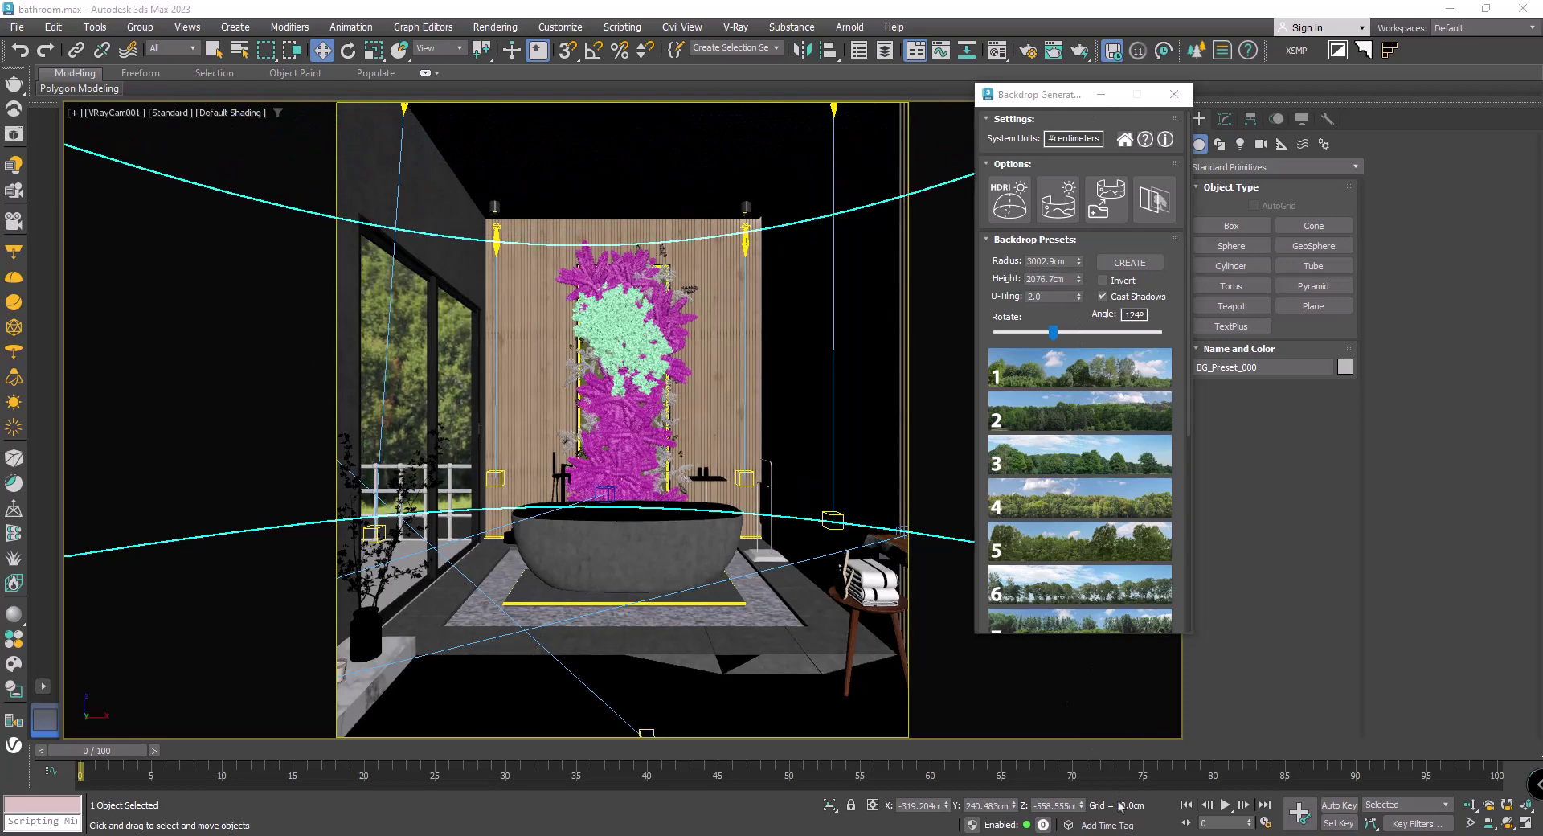
drag(1082, 807, 274, 38)
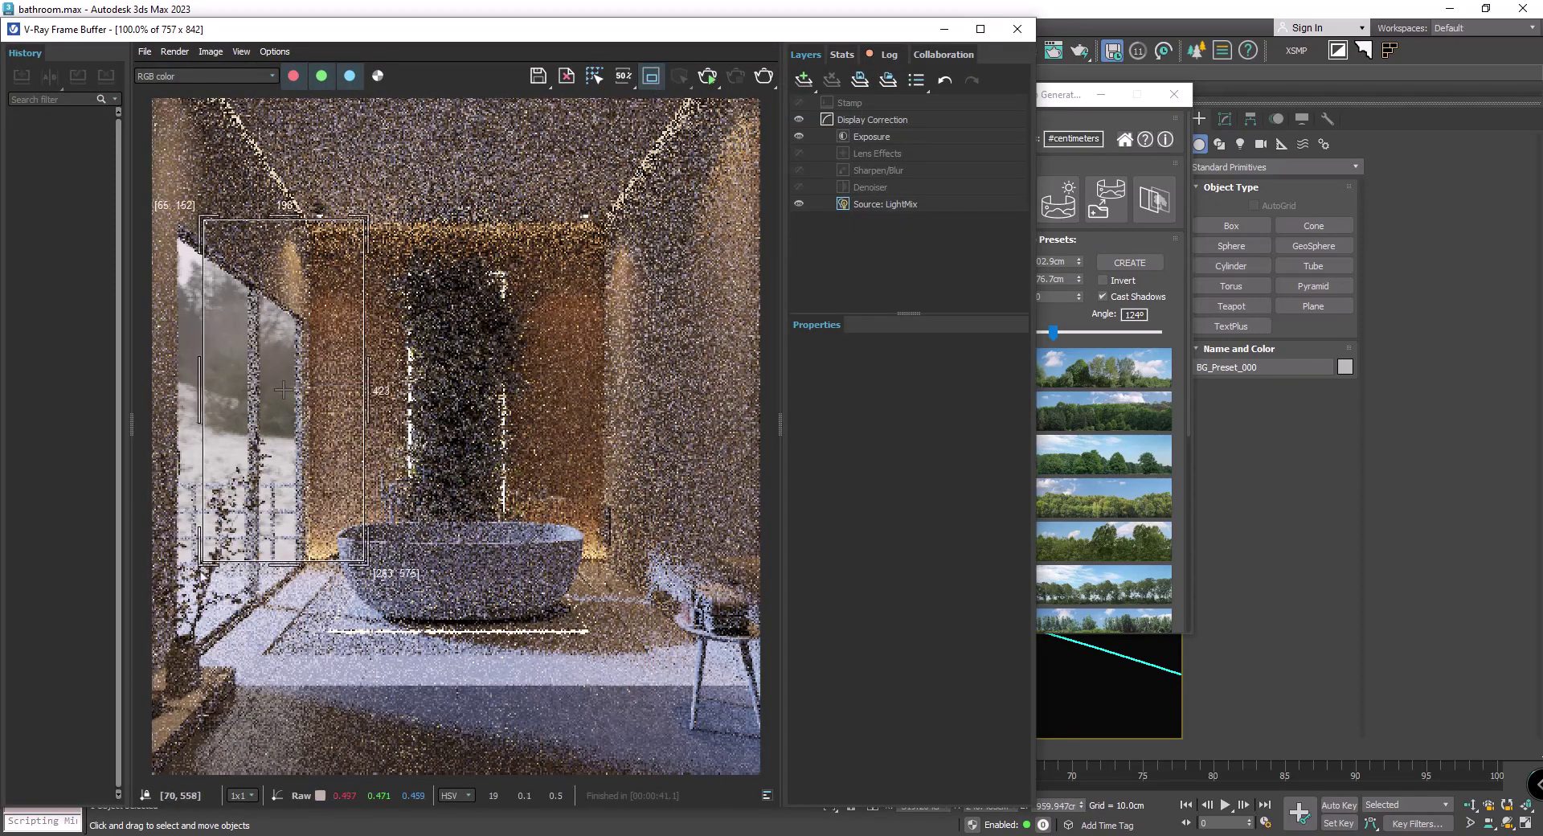
Enlarge the V-Ray Frame Buffer render region, then start and stop a test render.
drag(201, 561, 160, 629)
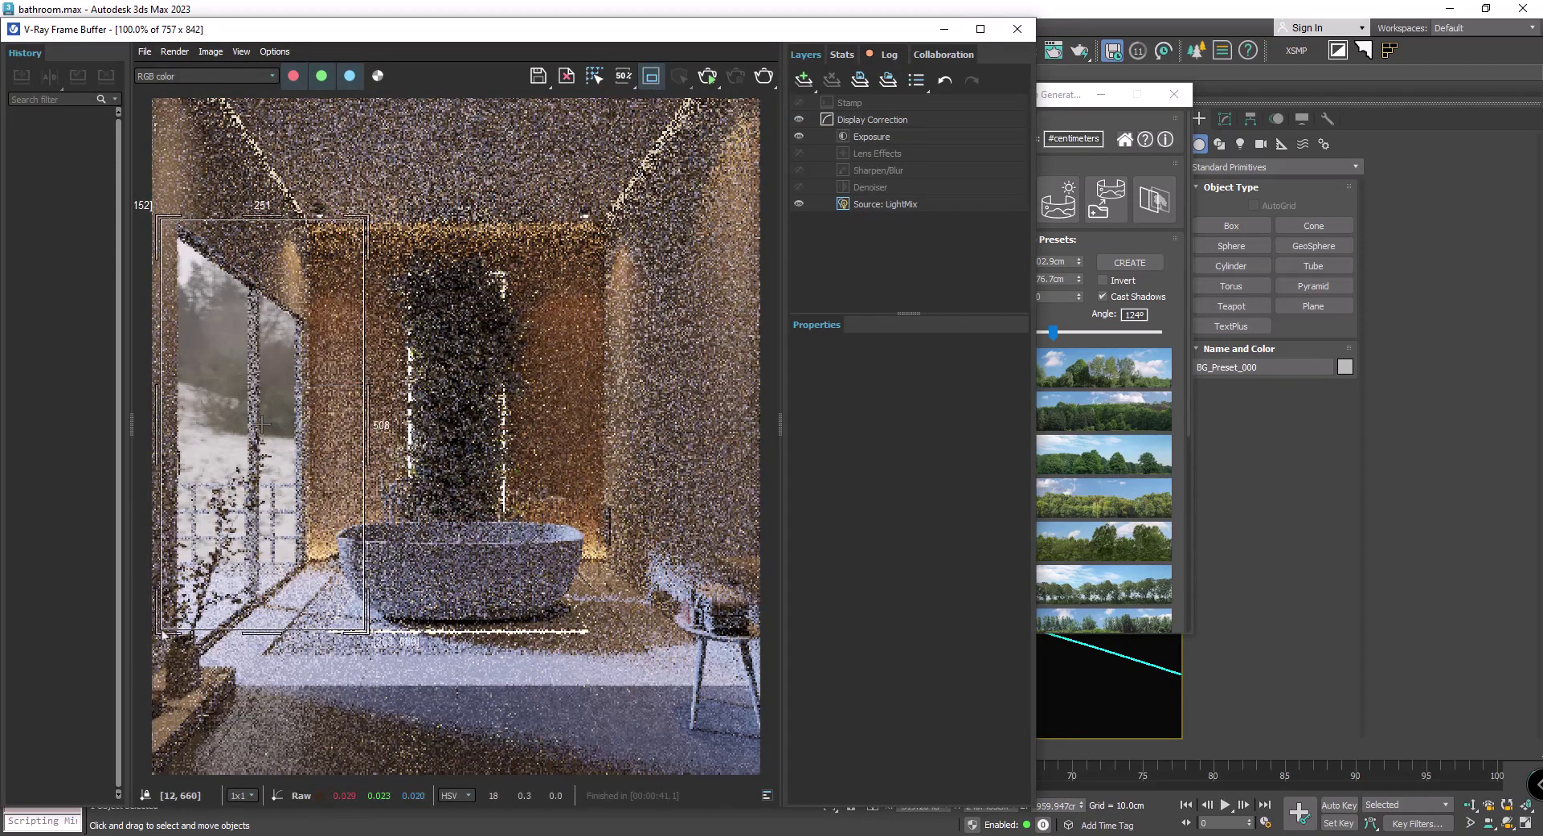
click(706, 76)
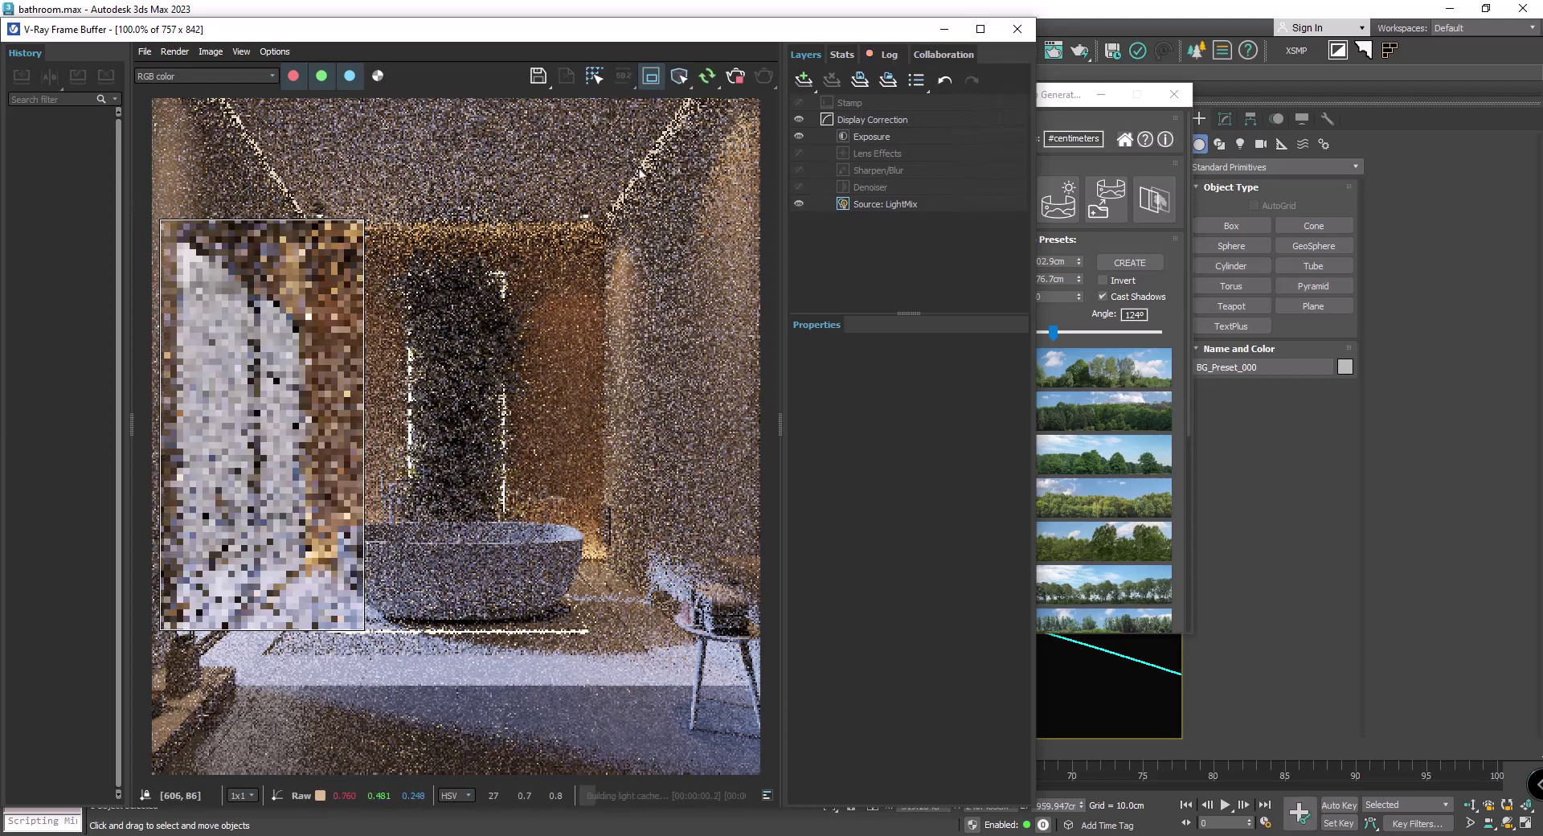
click(734, 76)
Exclude BG_Preset_000 from the material override in Render Setup, then start an interactive test render.
click(944, 29)
click(494, 27)
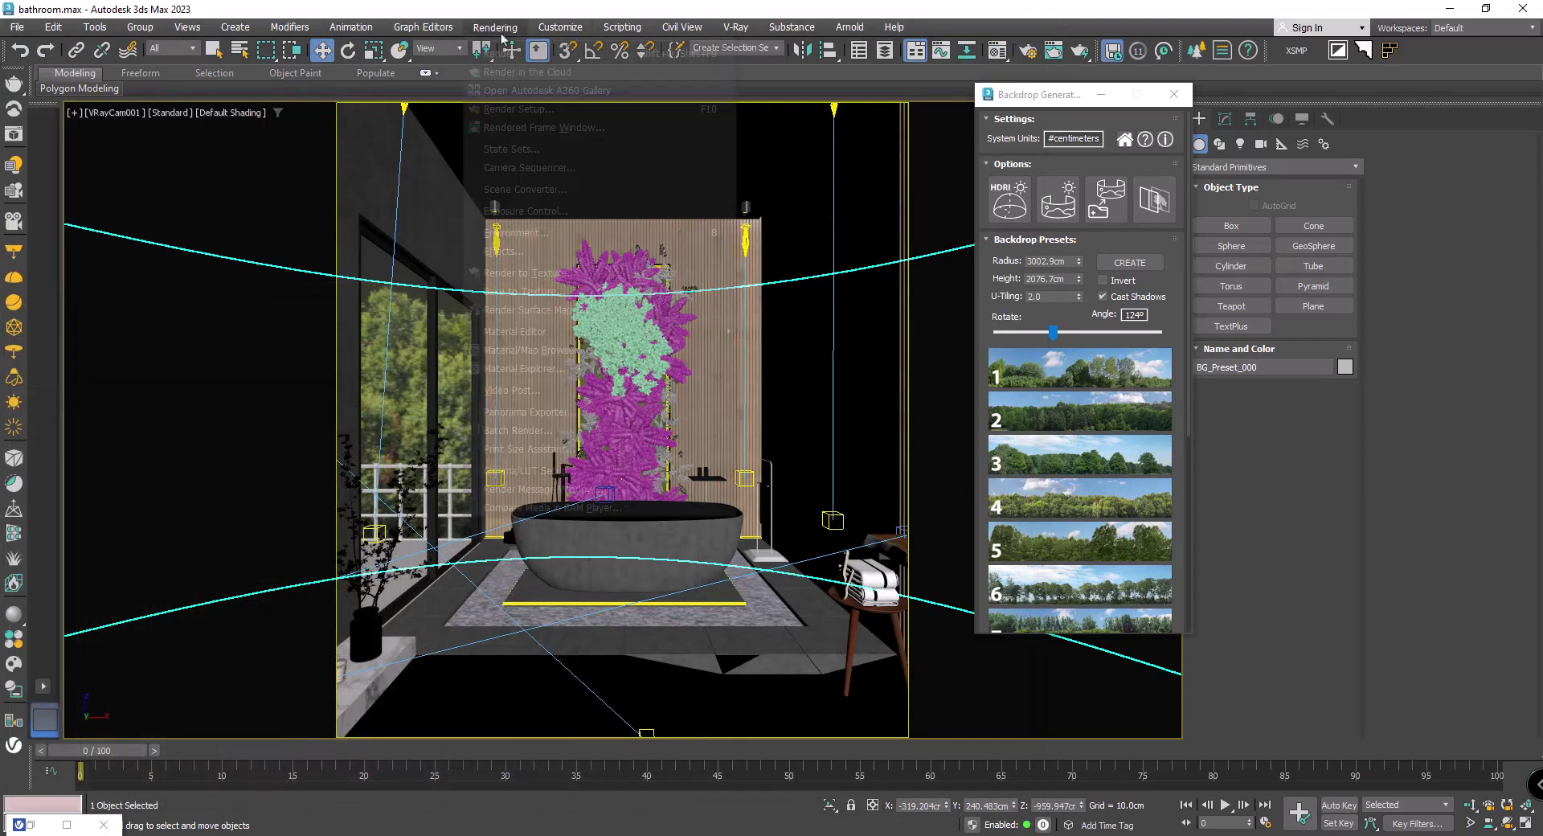
click(552, 148)
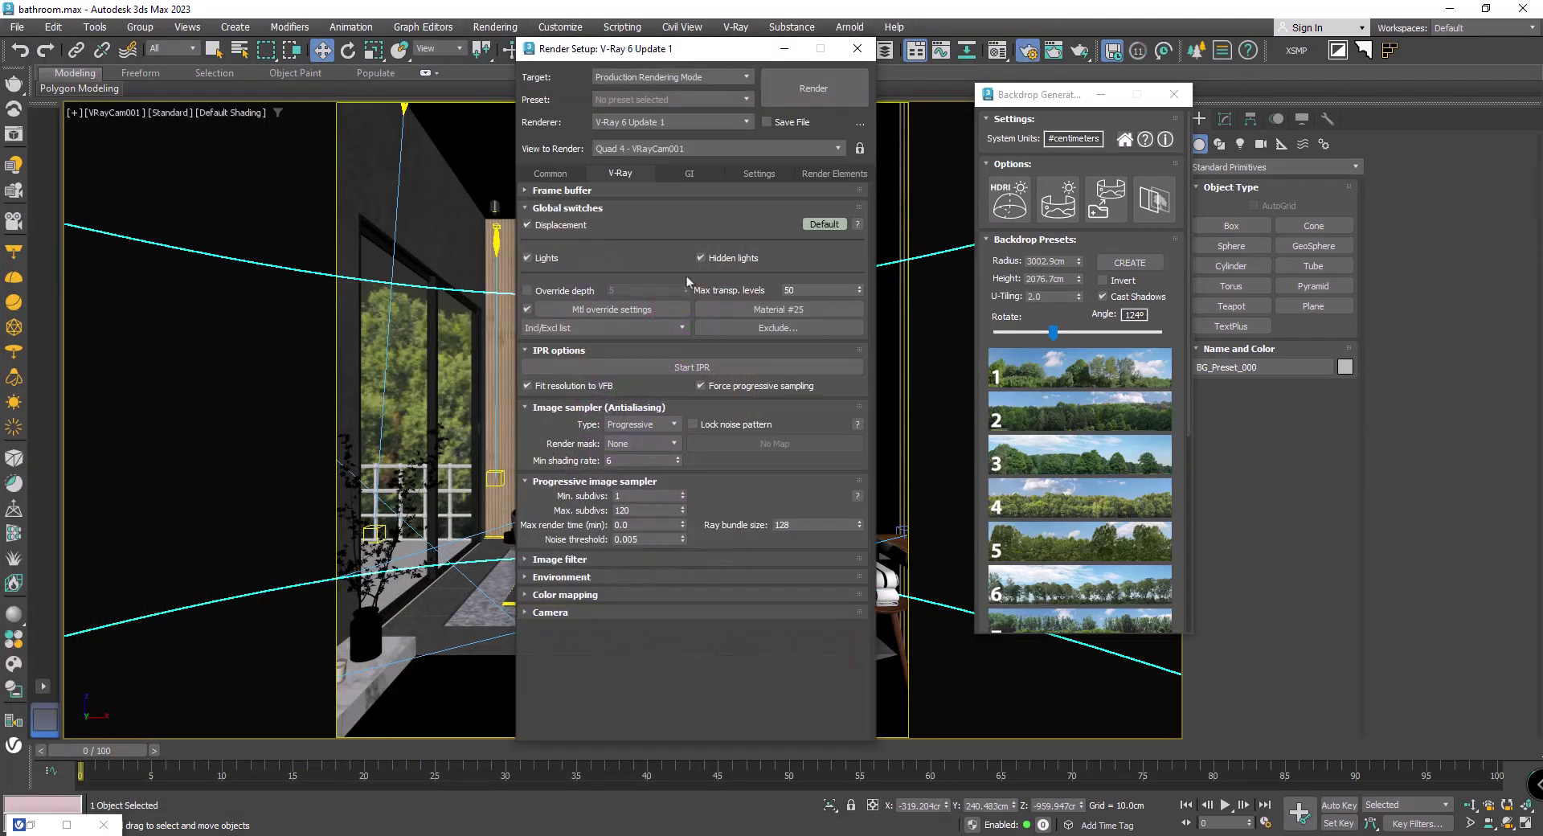
click(759, 327)
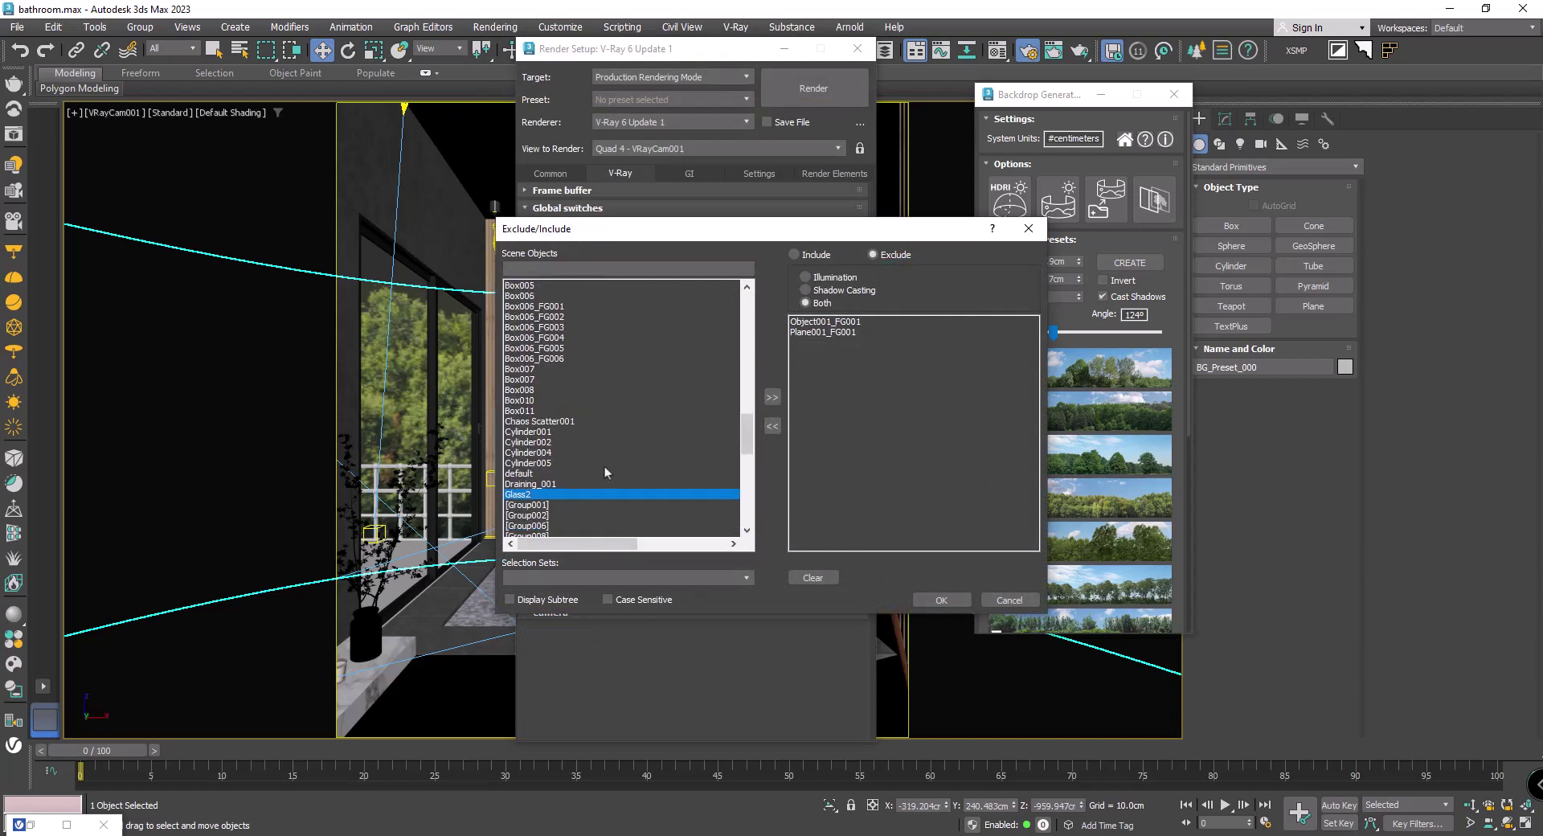
click(772, 398)
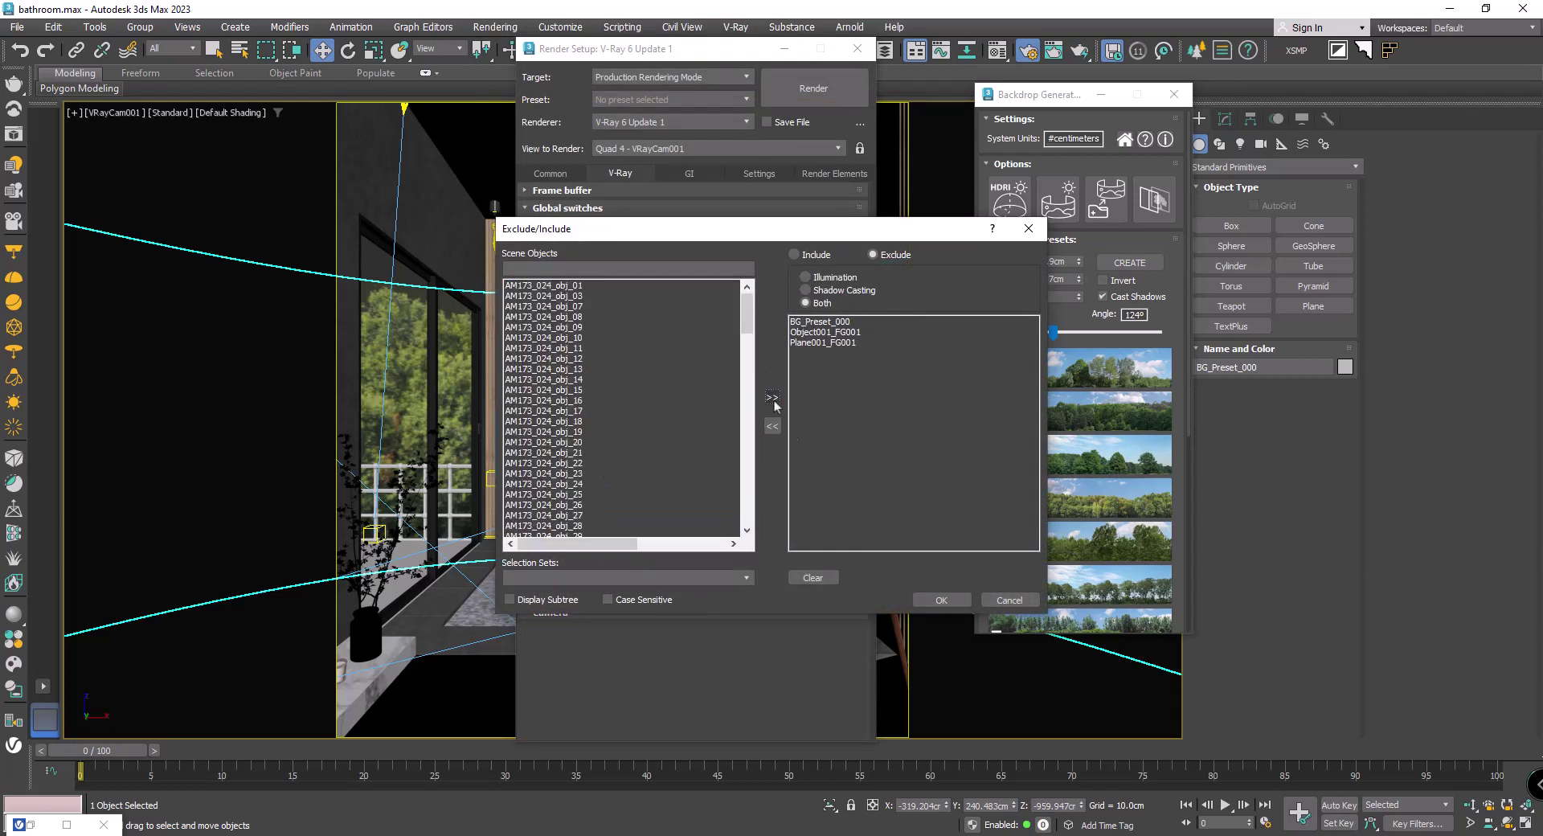
click(941, 600)
click(813, 88)
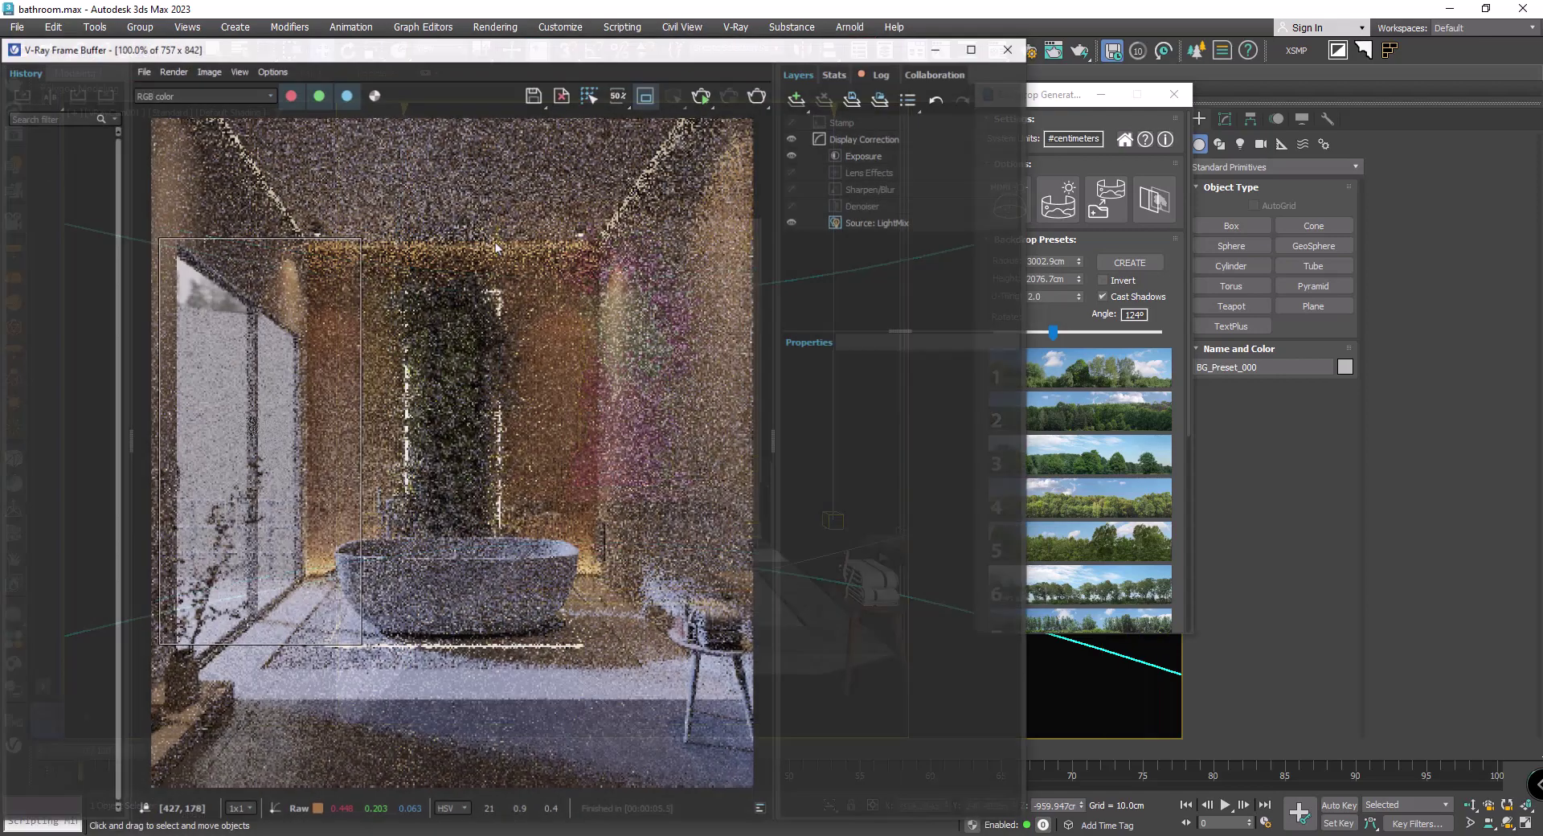
click(703, 80)
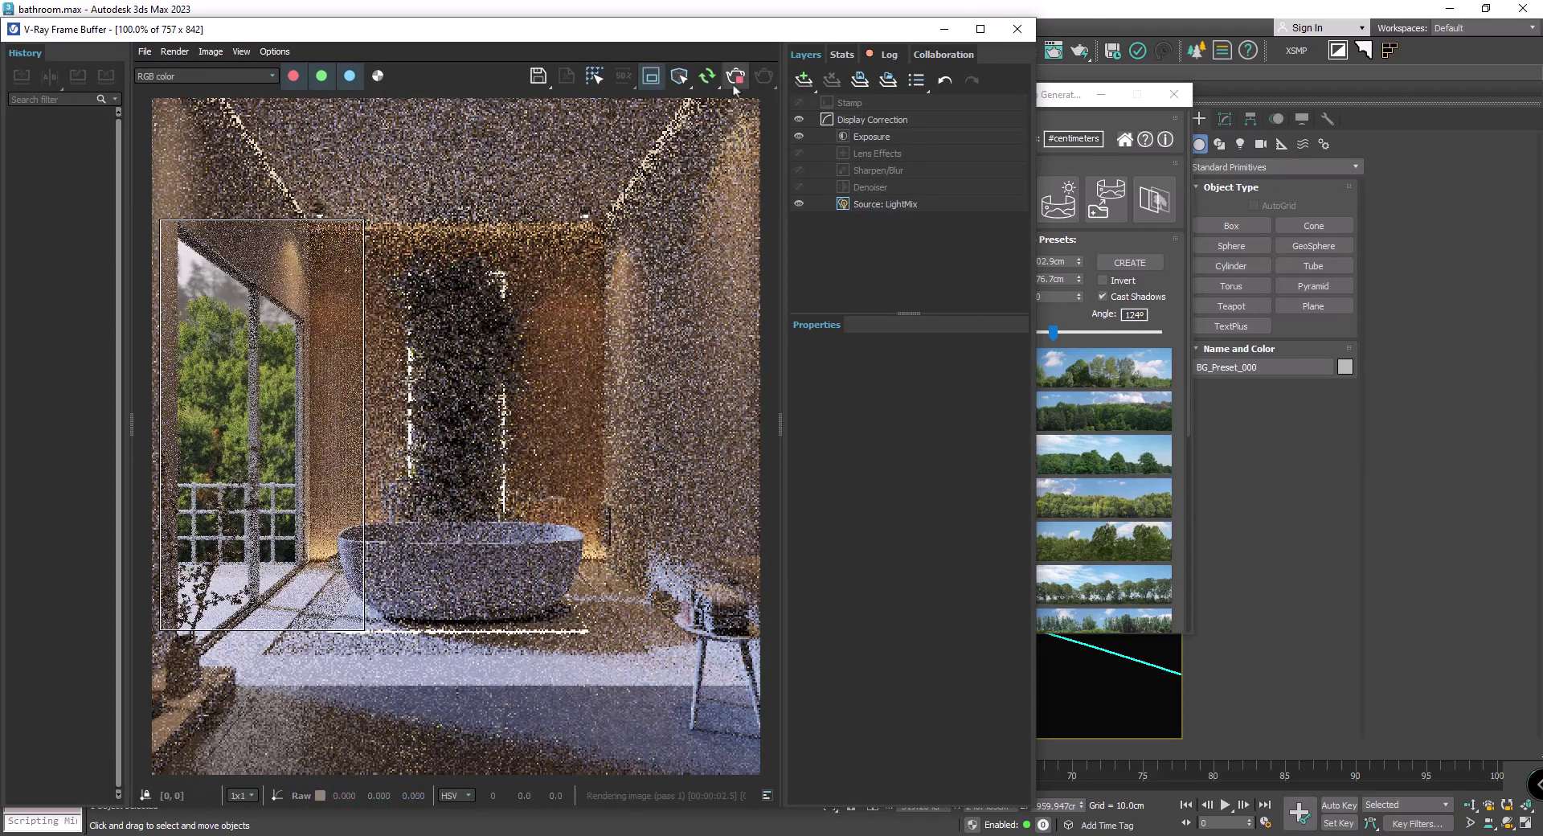
Switch Backdrop Generator to Custom Backdrop and delete the preset backdrop cylinder in Perspective.
click(1017, 28)
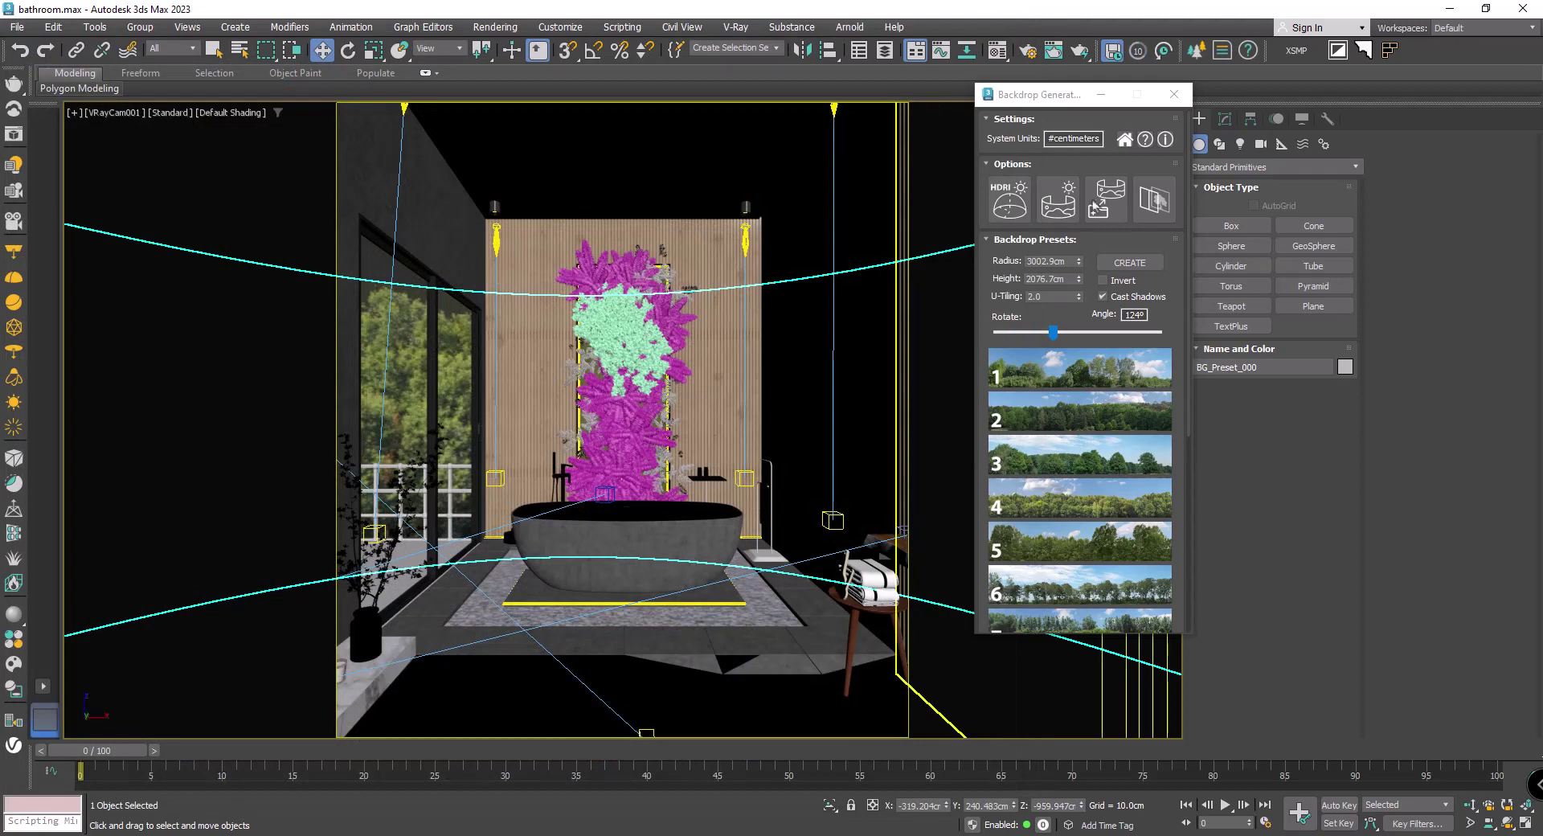
click(1105, 207)
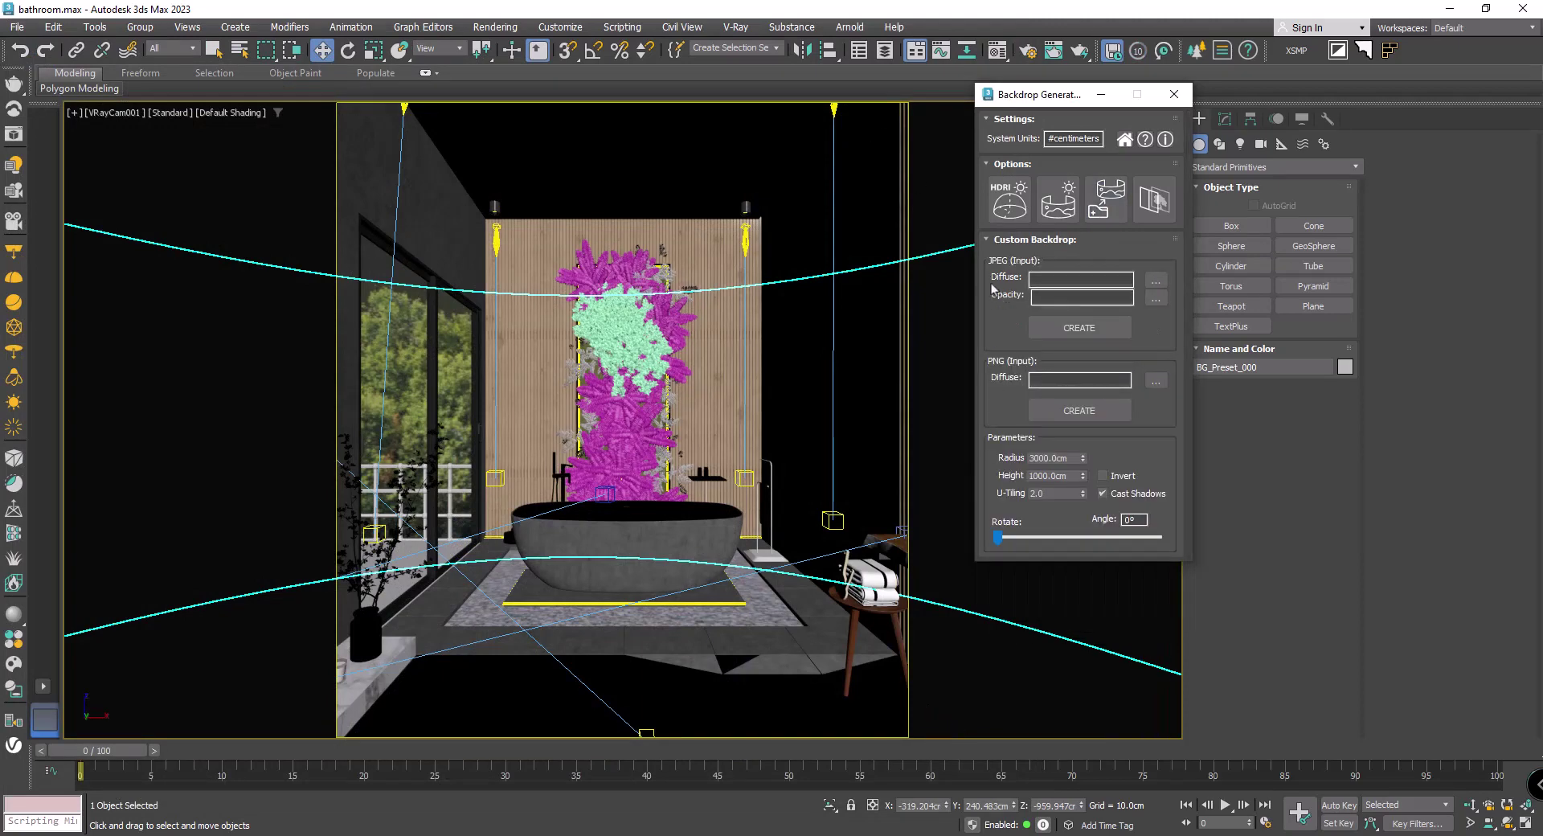
key(p)
alt+middle_drag(804, 482, 674, 477)
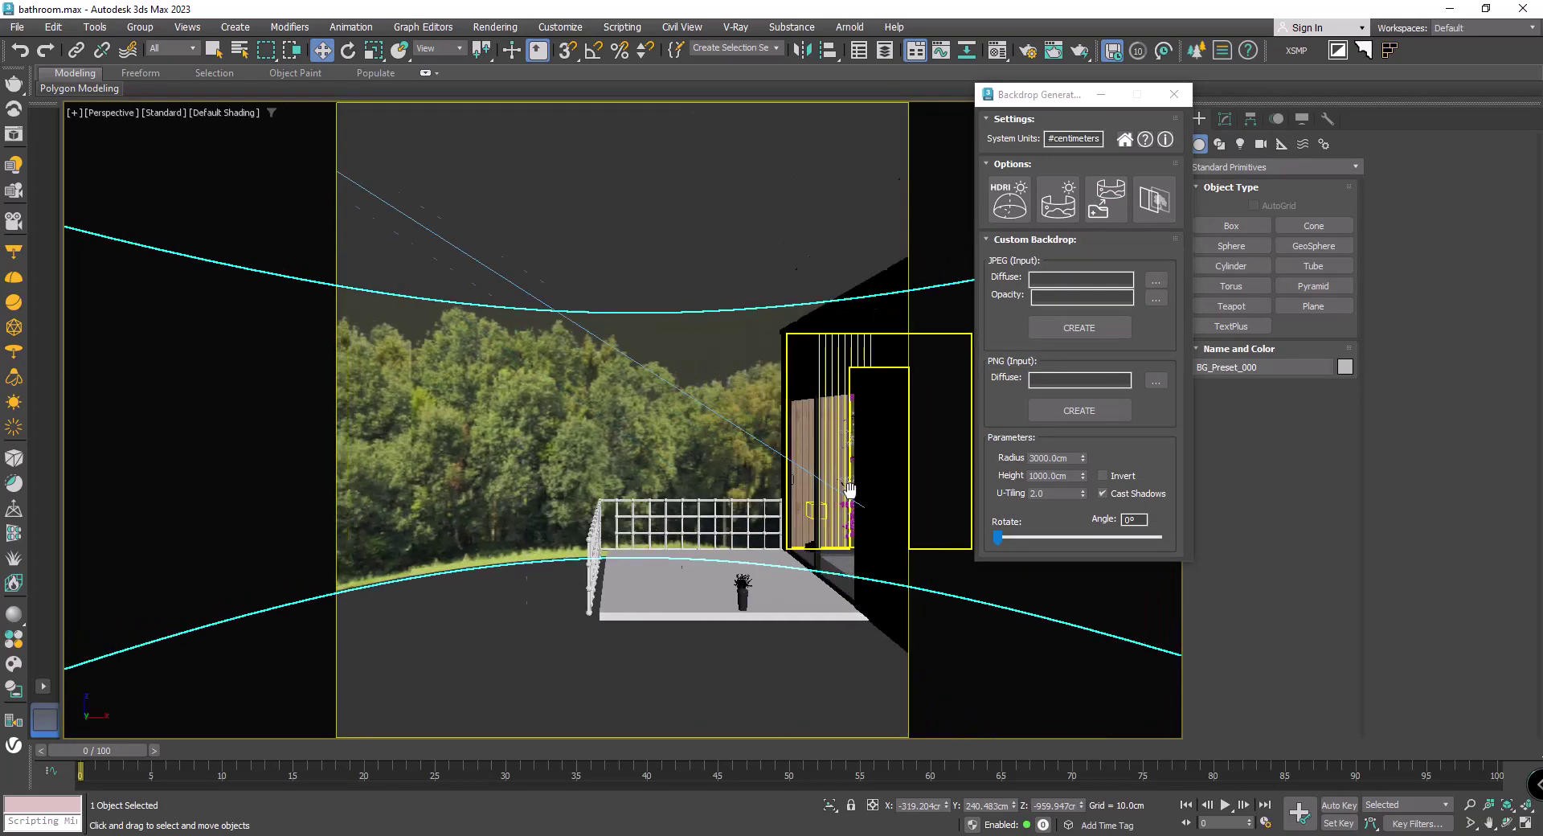
scroll(674, 477, down, 5)
scroll(534, 400, down, 3)
key(Delete)
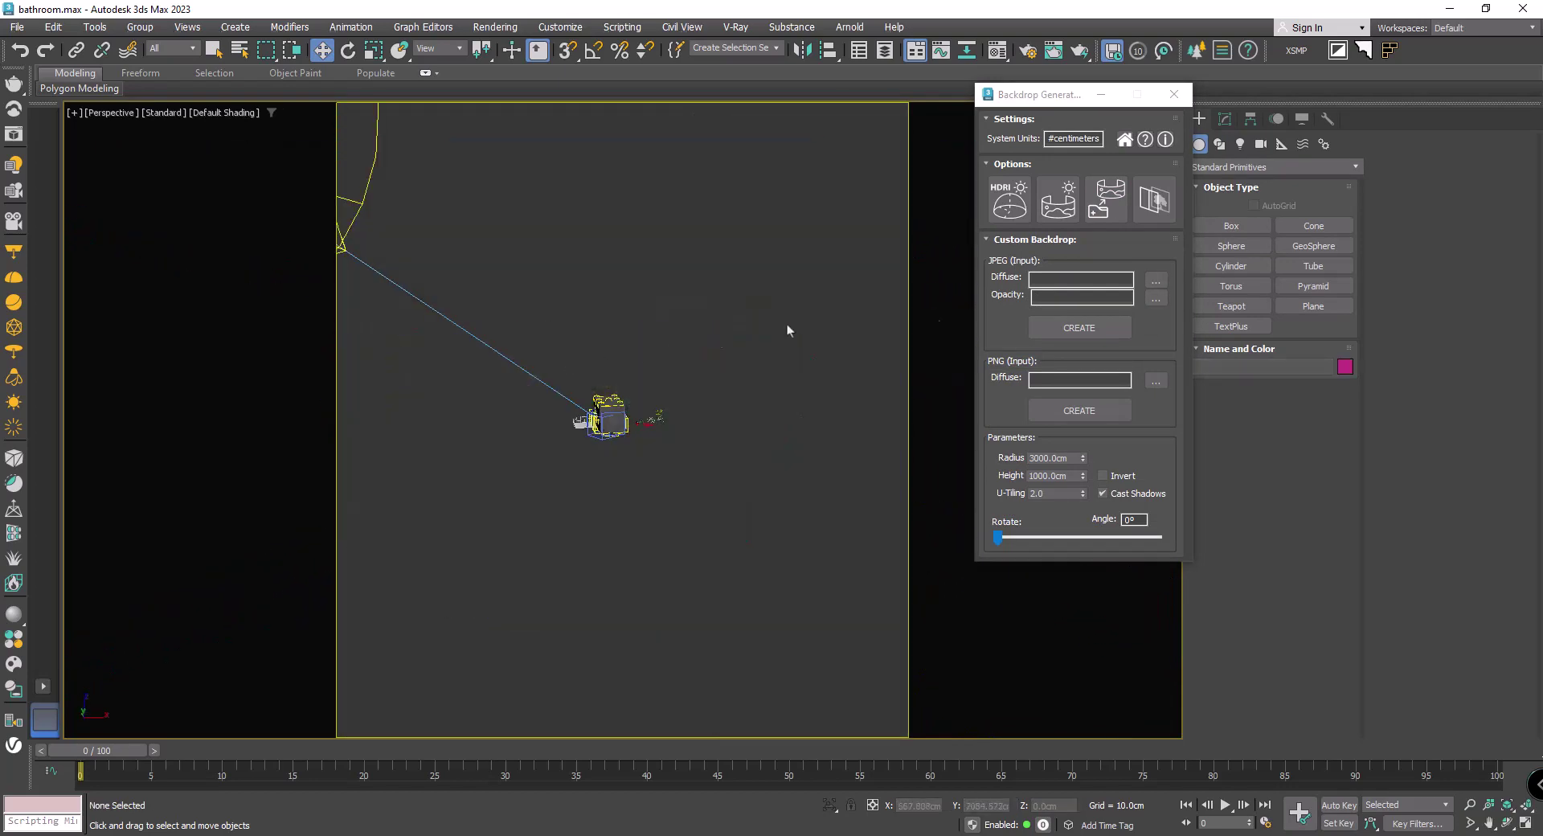
Browse for the diffuse image to E:\05.PosPro's '180 degree Land' folder.
click(1154, 283)
click(46, 265)
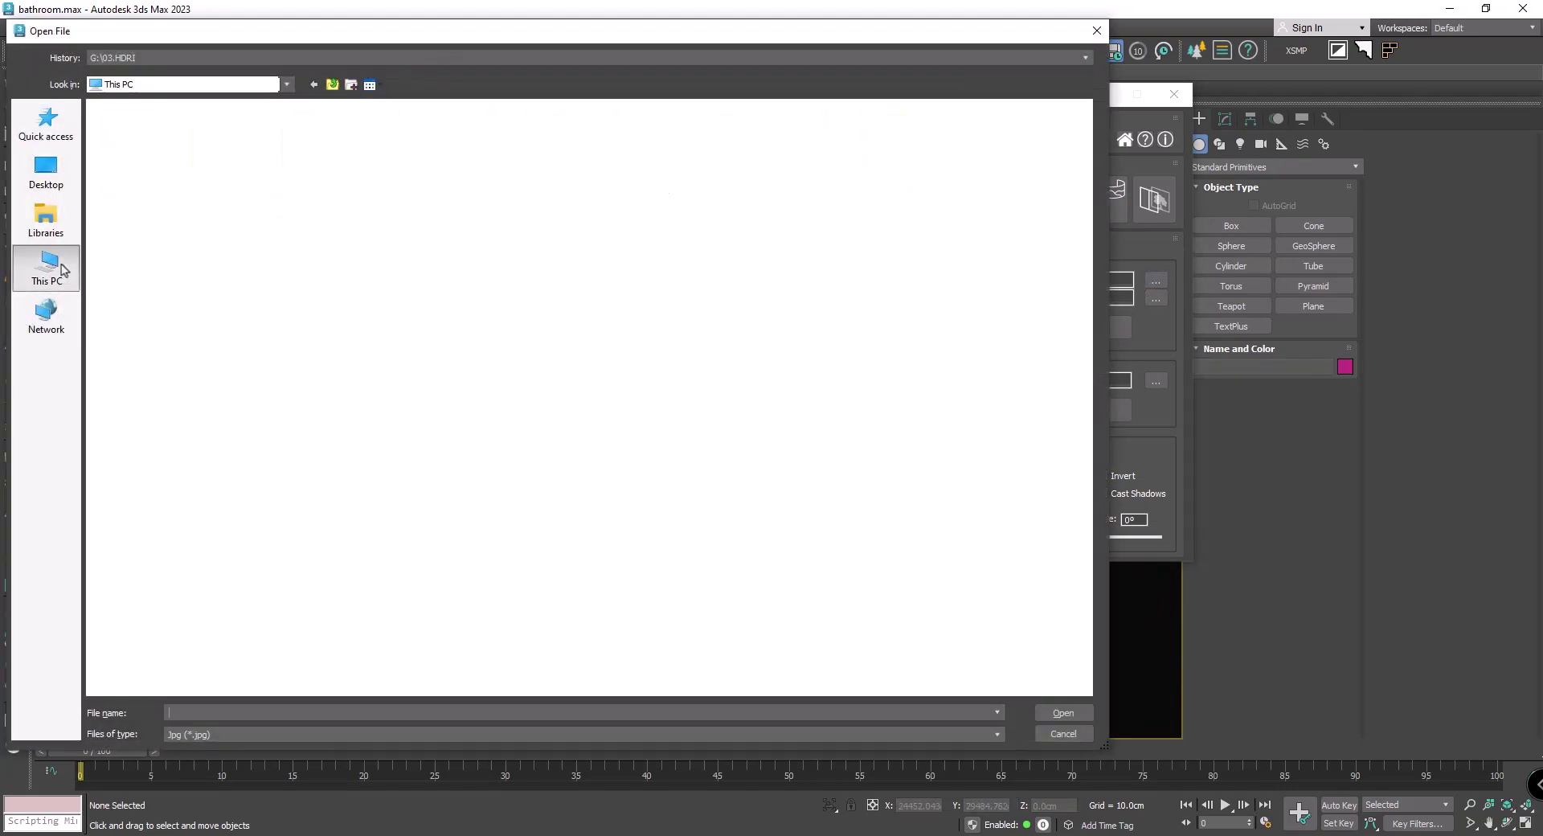
double_click(535, 251)
double_click(133, 127)
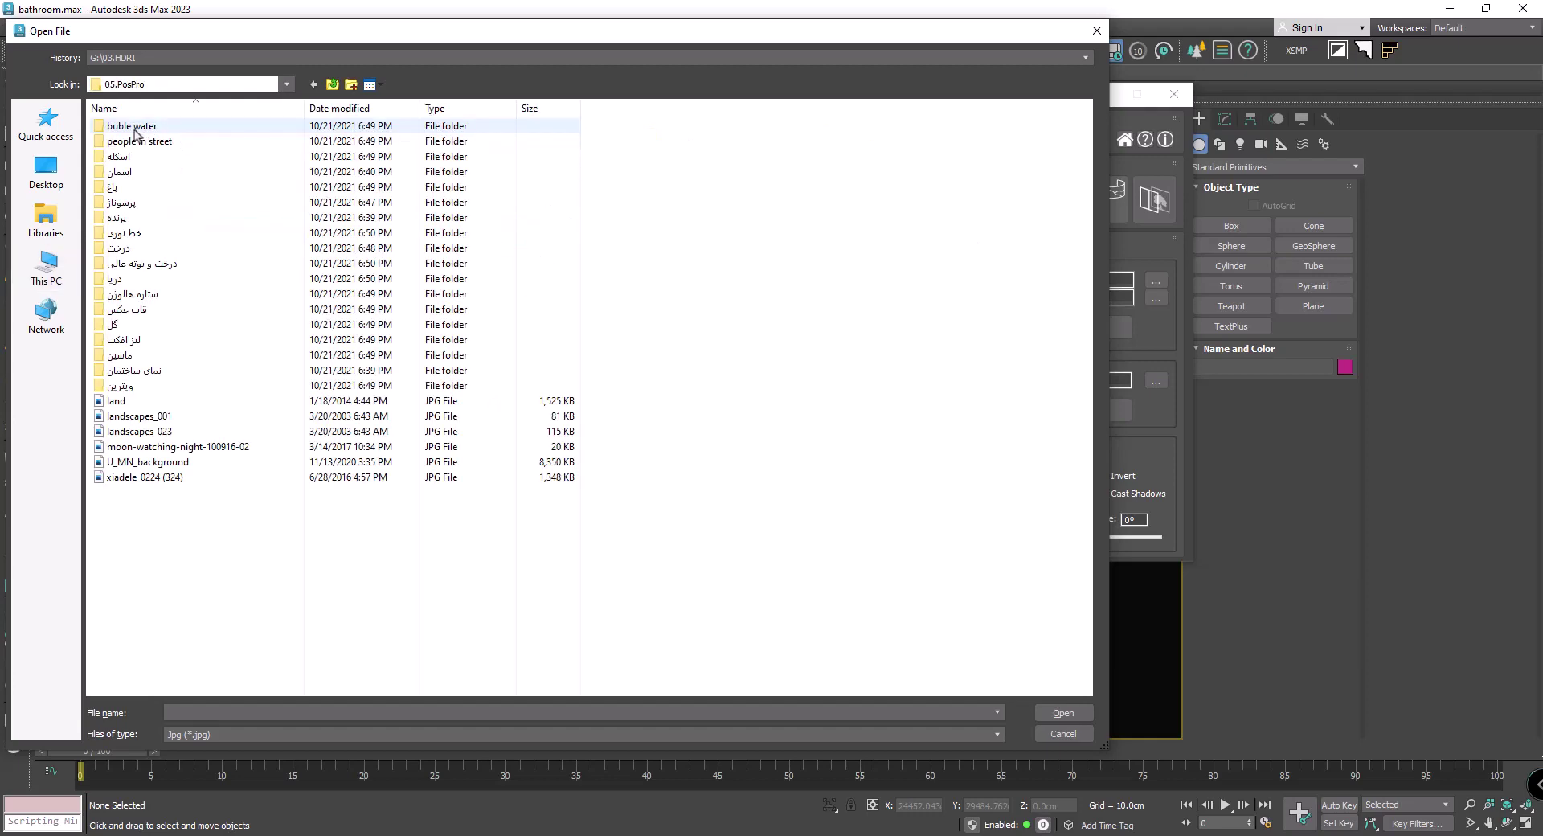
double_click(120, 171)
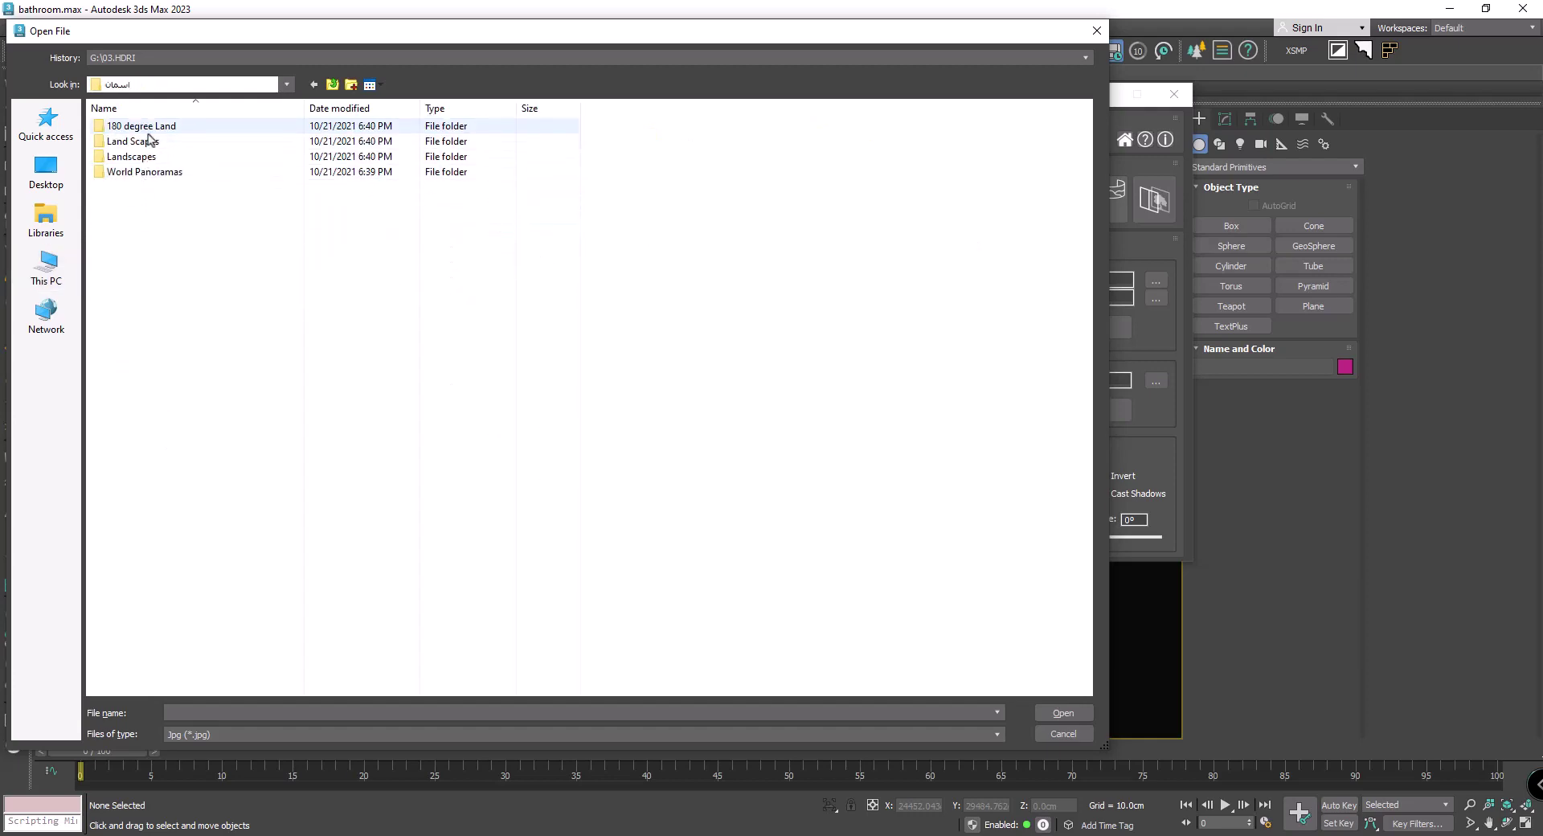
double_click(133, 126)
Show all file types and load landscapes_001 as the backdrop's diffuse image.
click(212, 734)
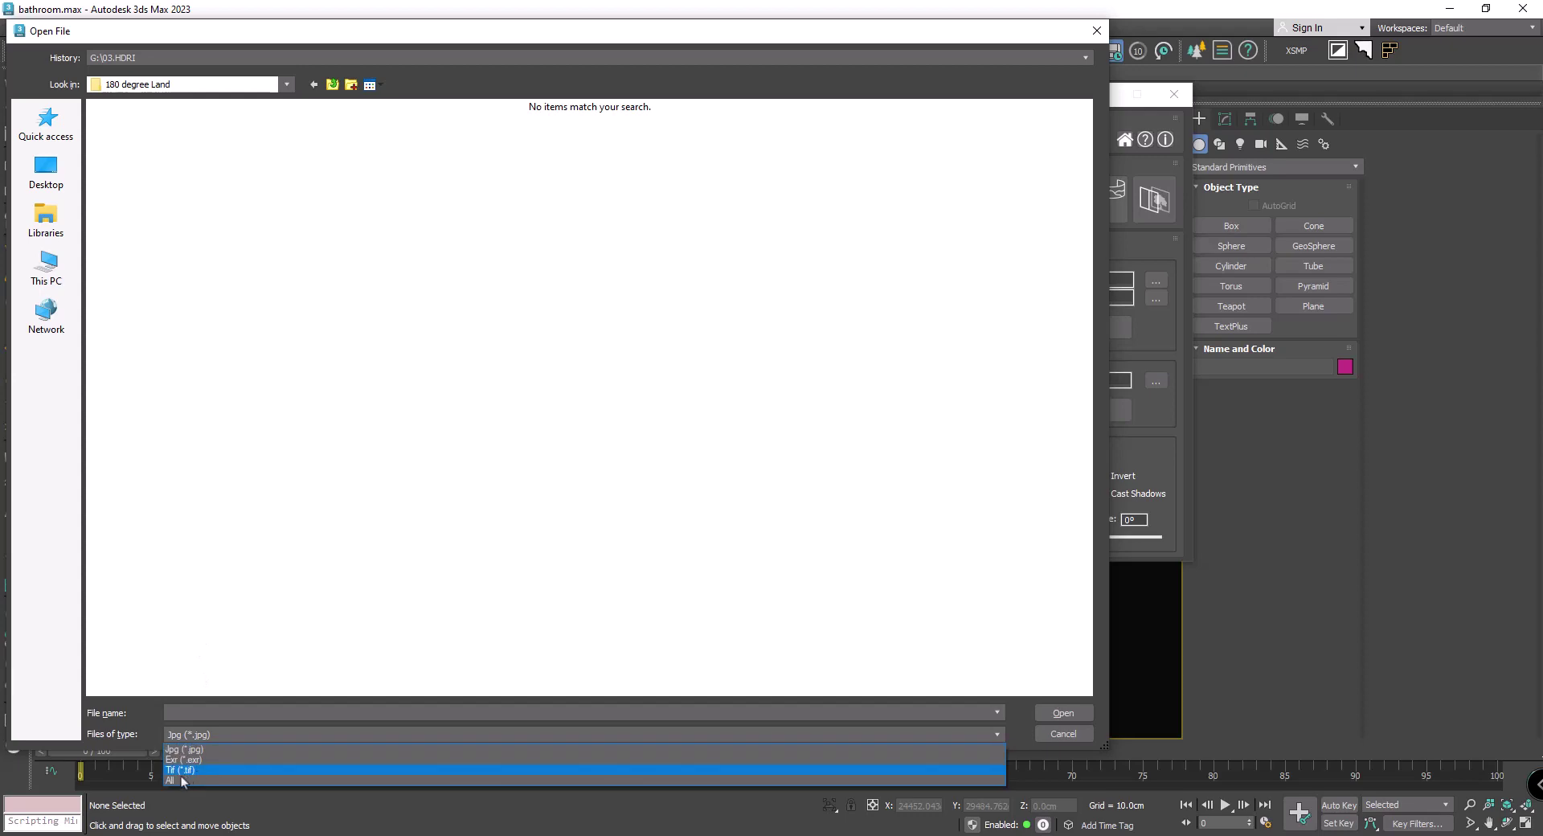
click(180, 775)
scroll(523, 452, down, 5)
scroll(523, 453, down, 5)
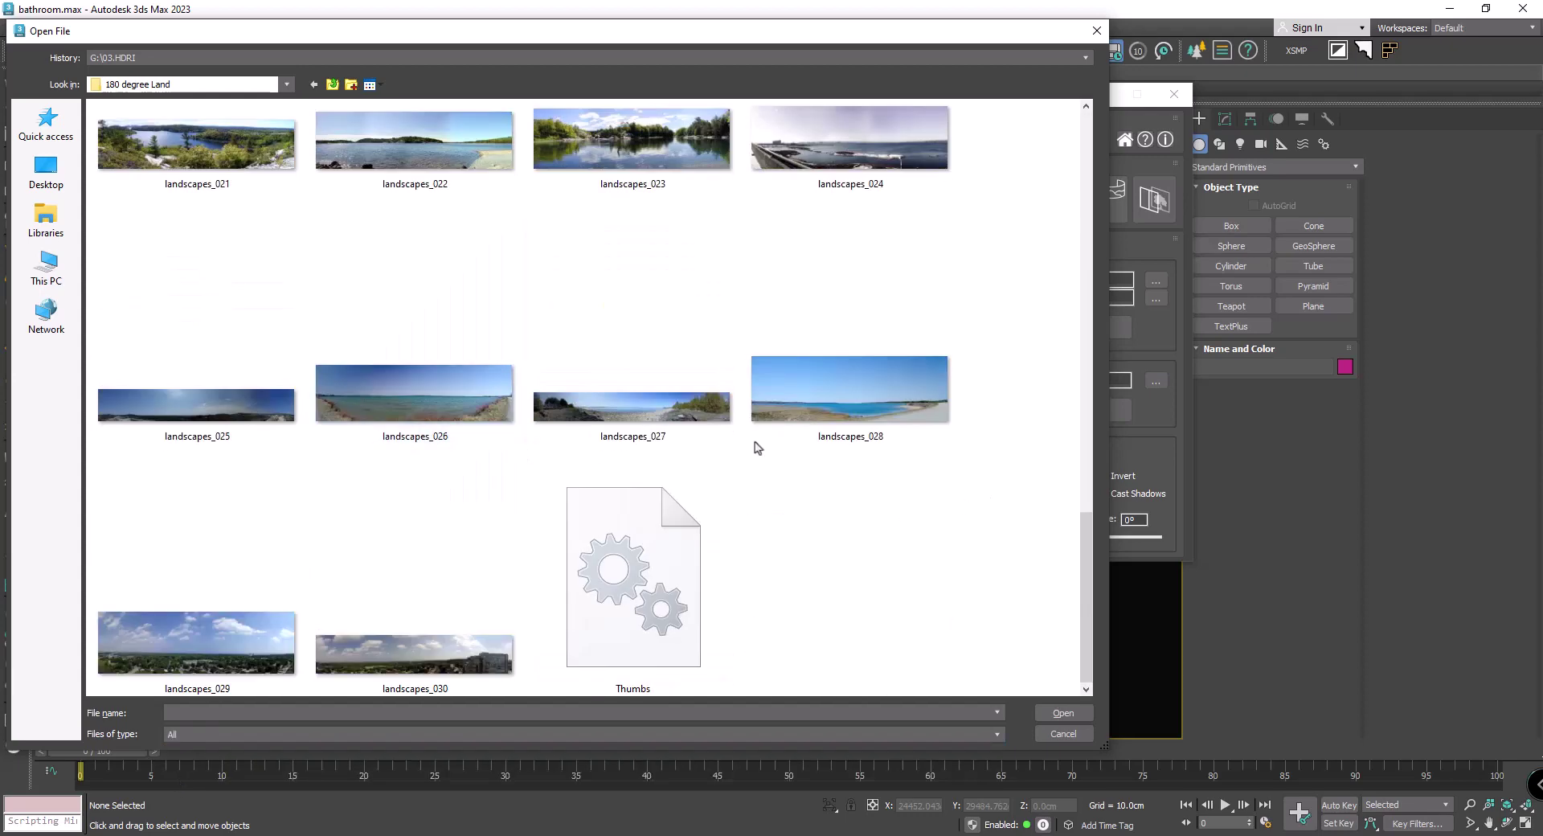
scroll(241, 289, up, 10)
click(223, 289)
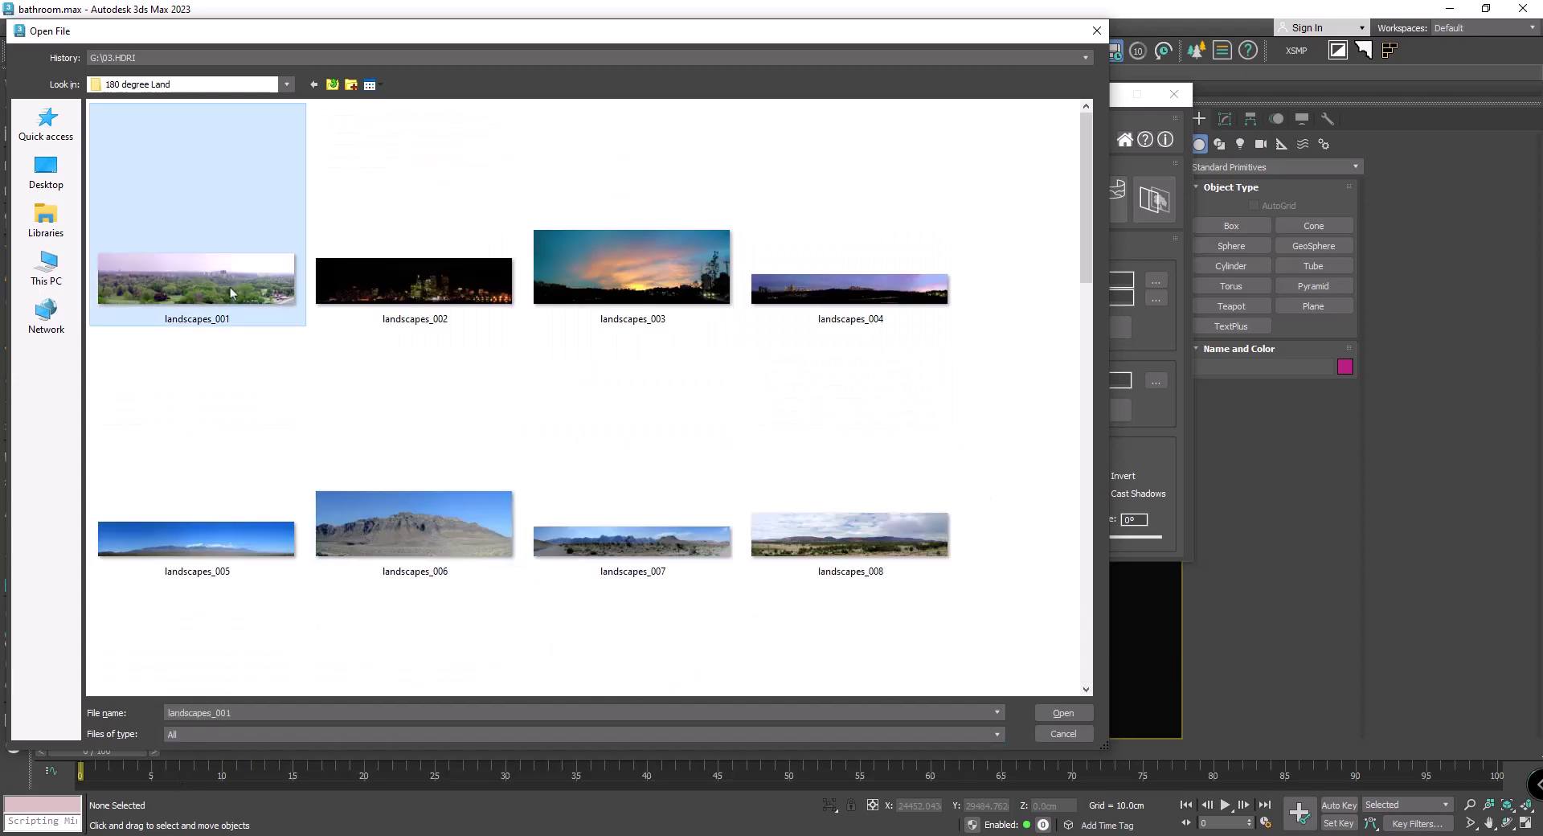
double_click(230, 293)
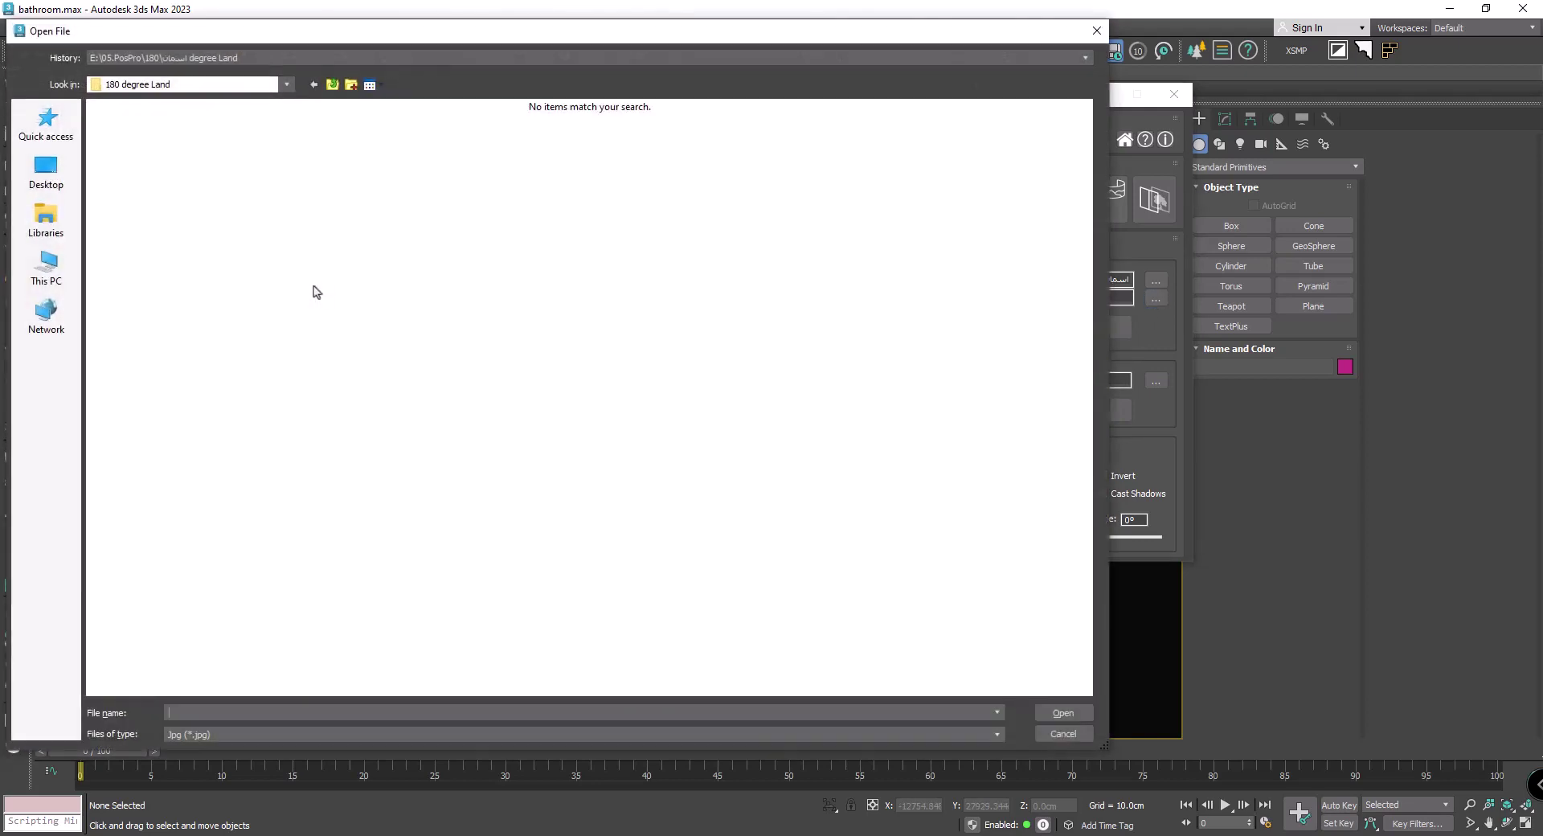
click(233, 735)
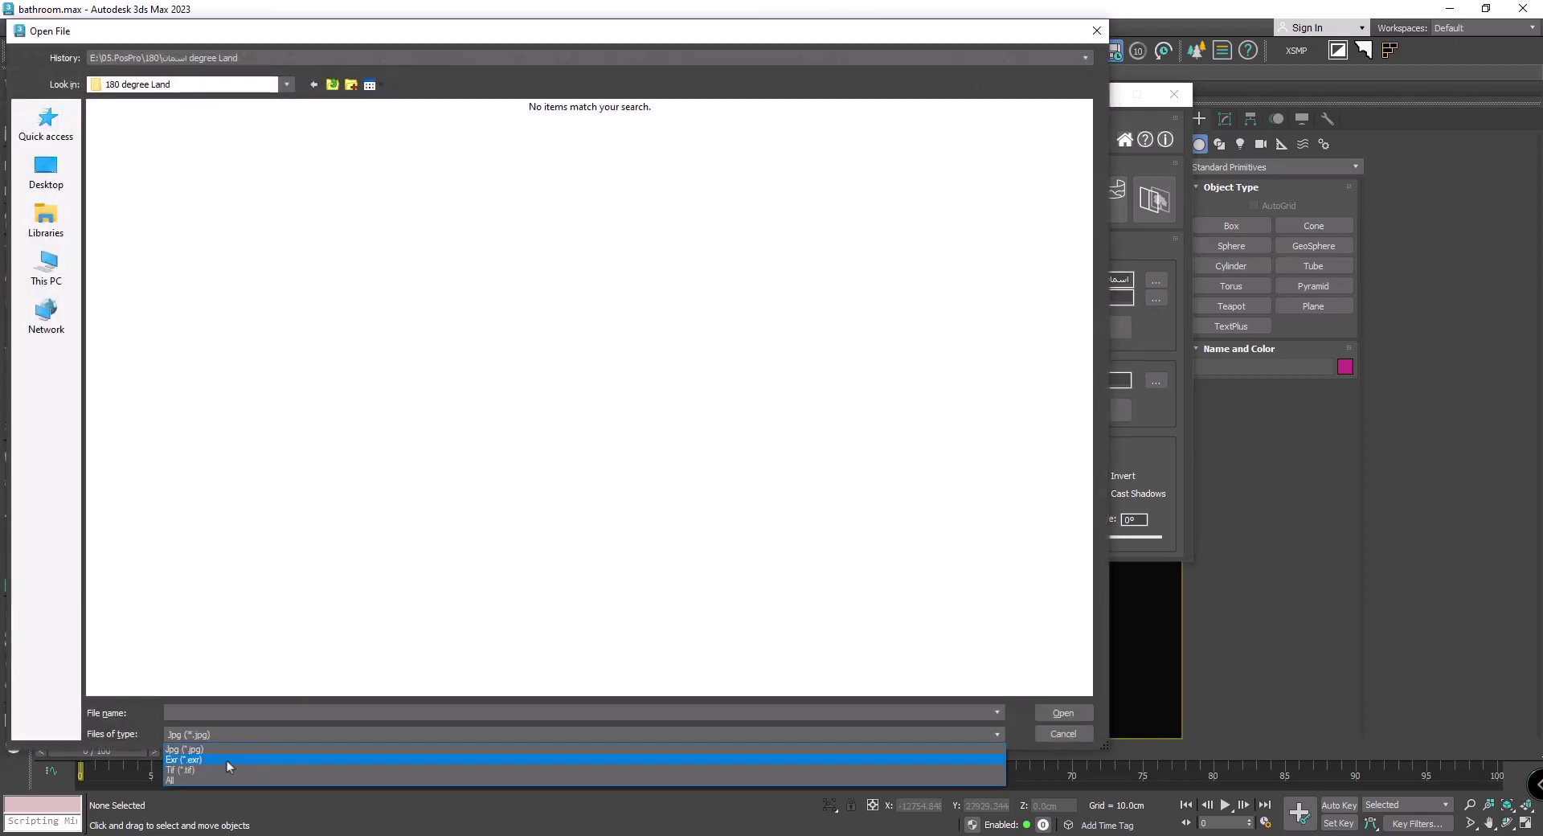
Load the panorama as the opacity image and place the custom backdrop cylinder.
click(181, 779)
double_click(211, 308)
click(1091, 332)
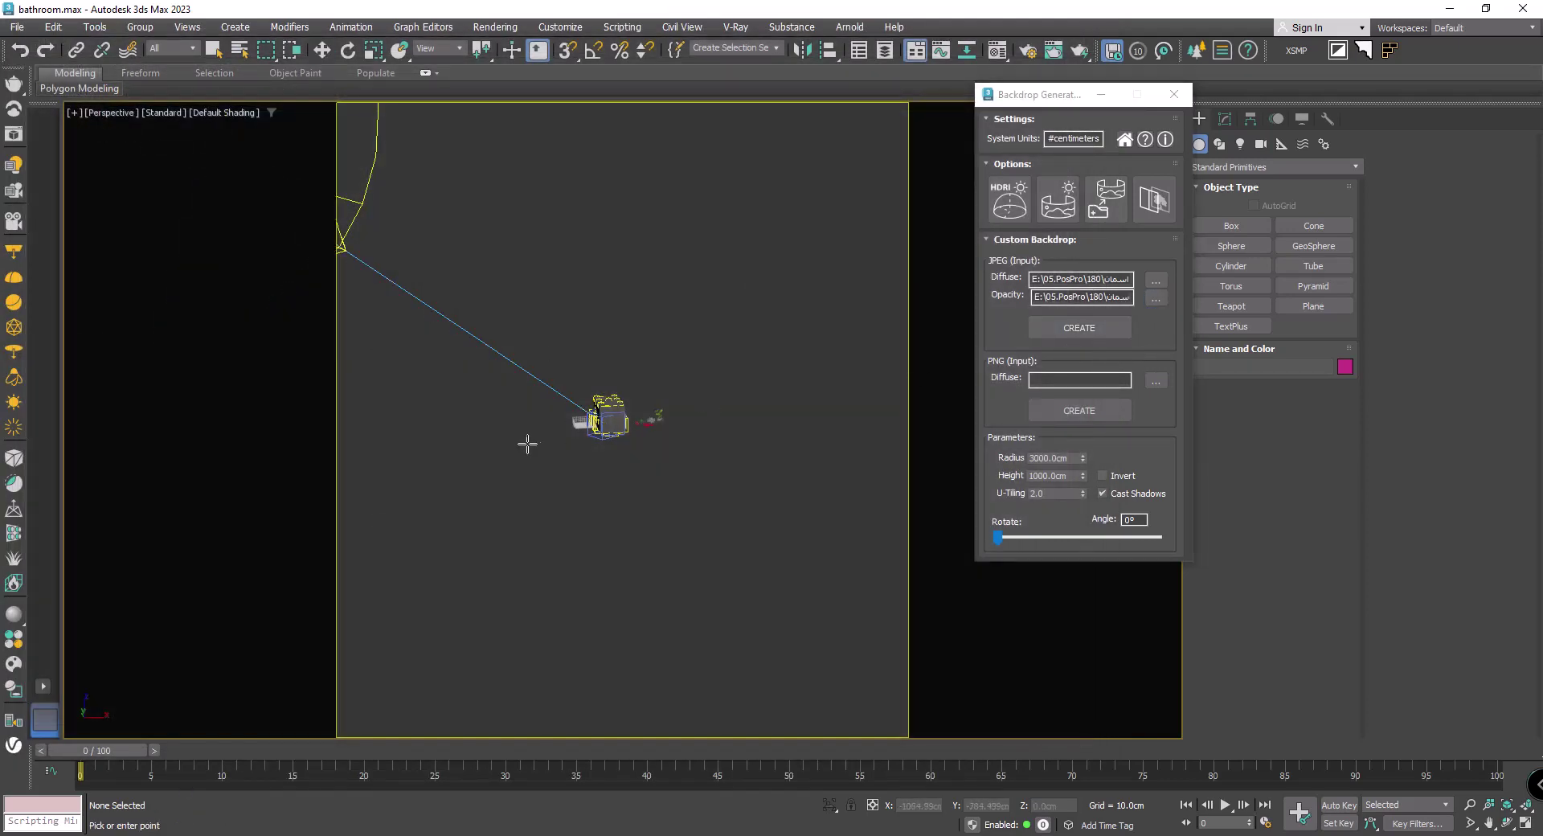
click(567, 431)
mouse_move(562, 492)
alt+middle_down()
mouse_move(830, 455)
mouse_move(919, 461)
mouse_move(544, 492)
mouse_move(462, 481)
alt+middle_up()
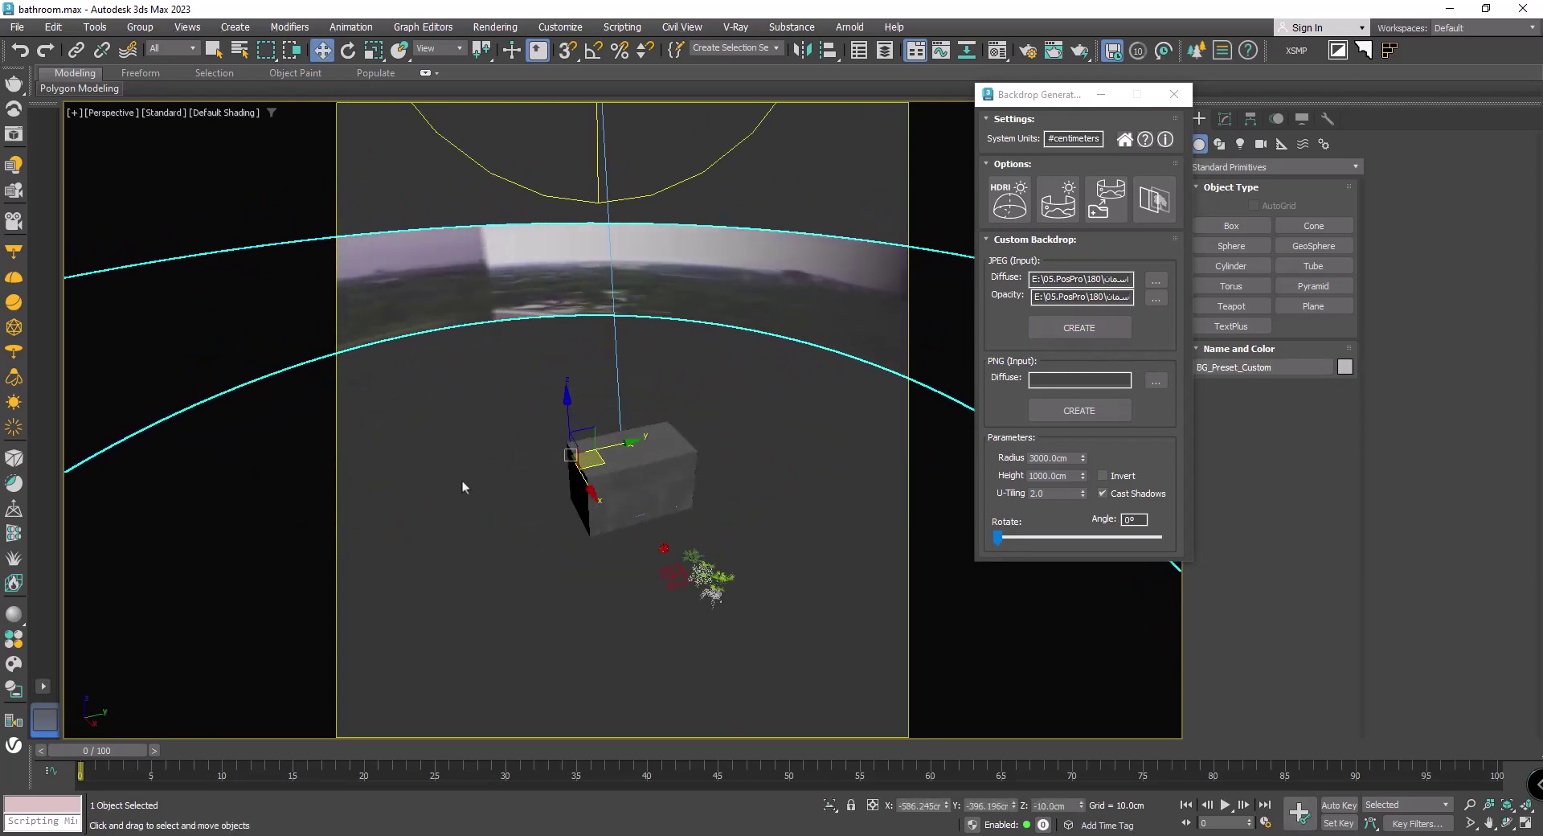
In VRayCam001 view, set backdrop height to 1902.5 cm, lower it, and rotate 38°.
double_click(742, 311)
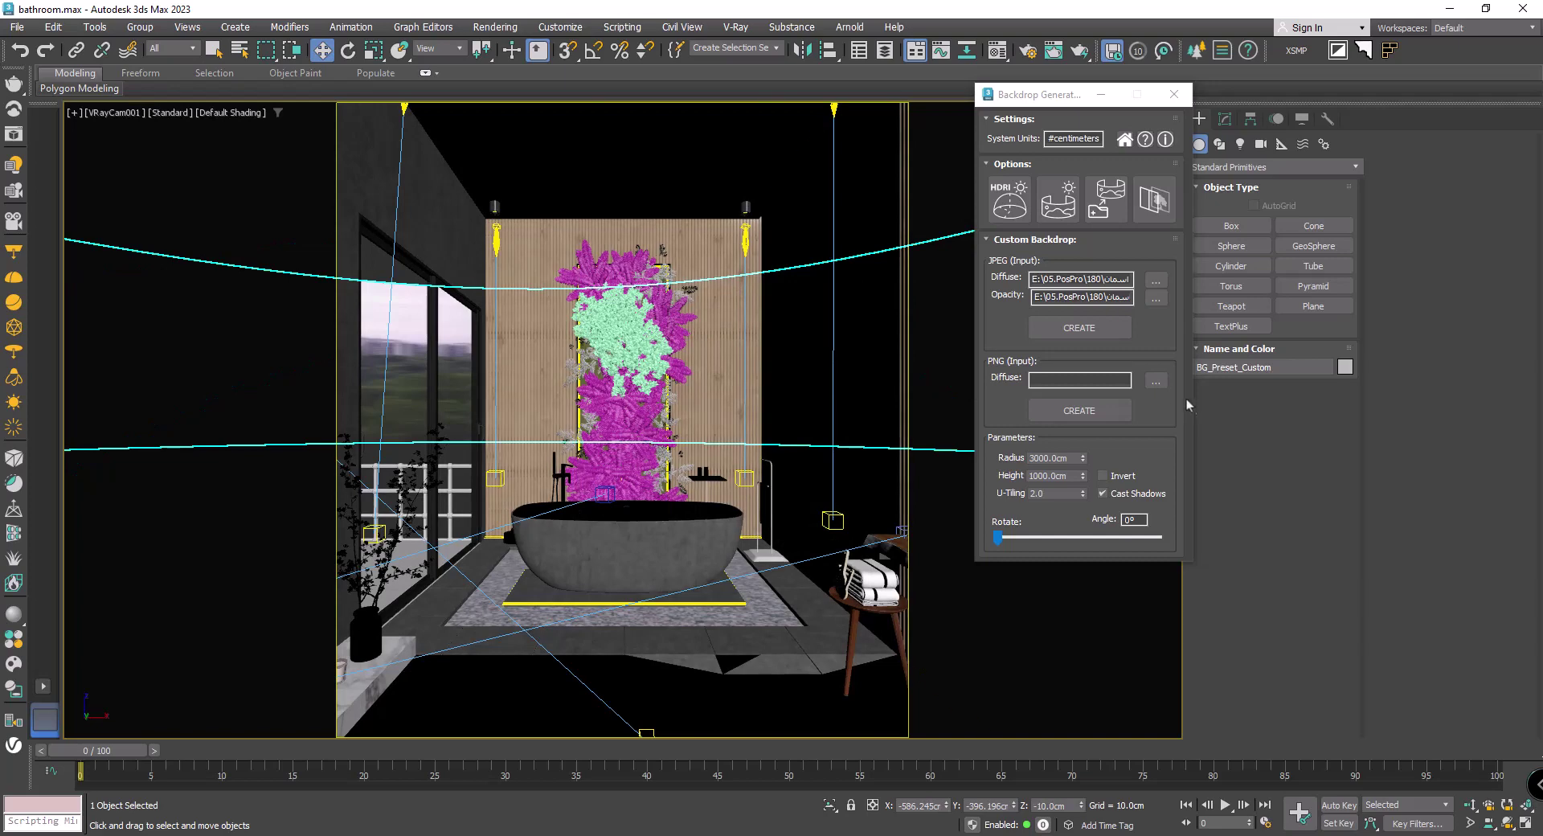
drag(1083, 475, 935, 510)
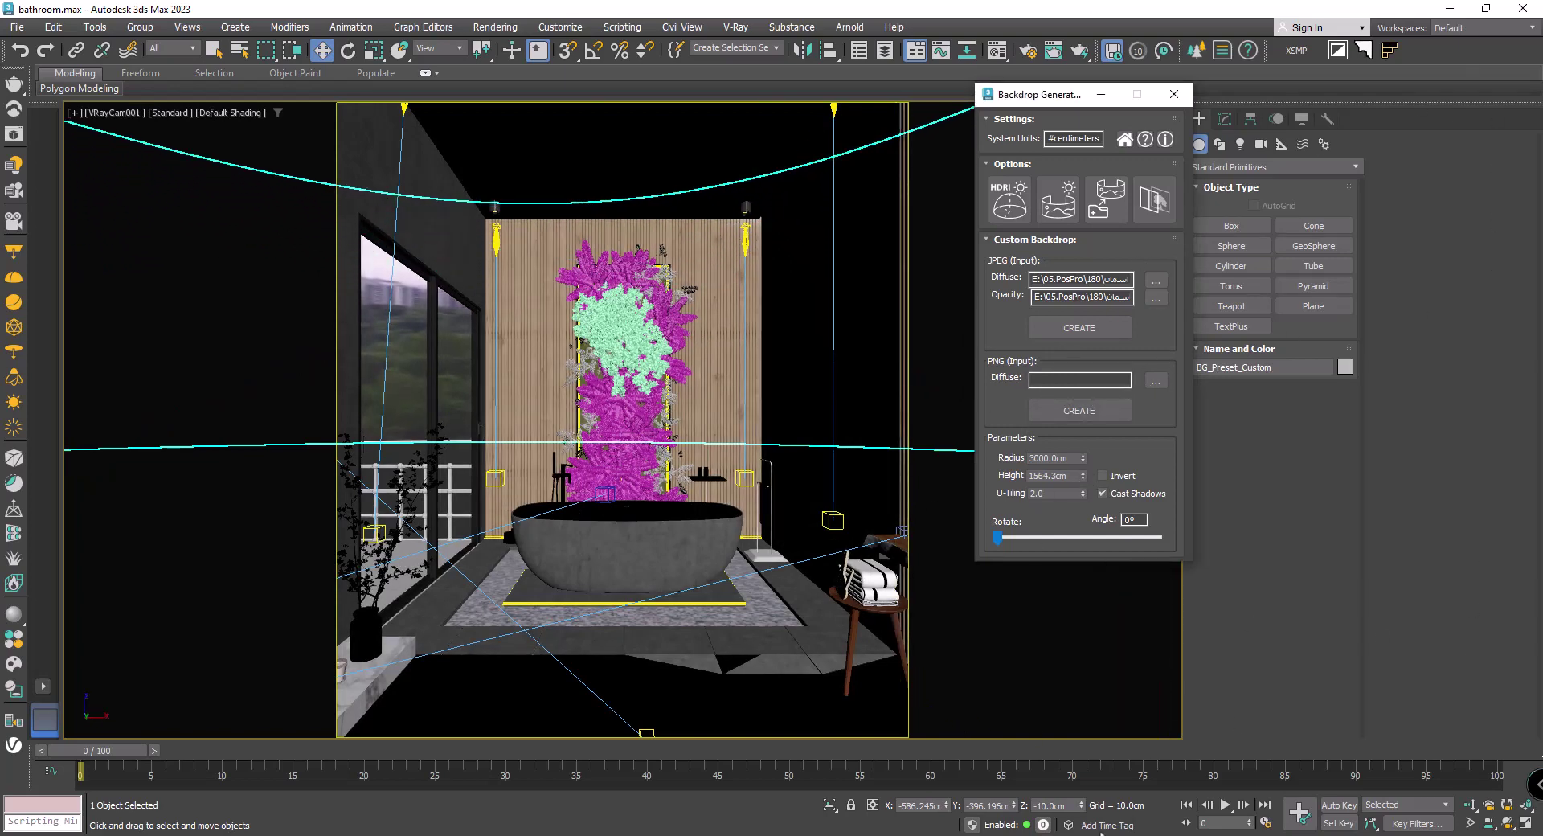
mouse_move(1081, 804)
mouse_down()
mouse_move(1127, 712)
mouse_move(1127, 635)
mouse_up()
drag(1082, 479, 1074, 475)
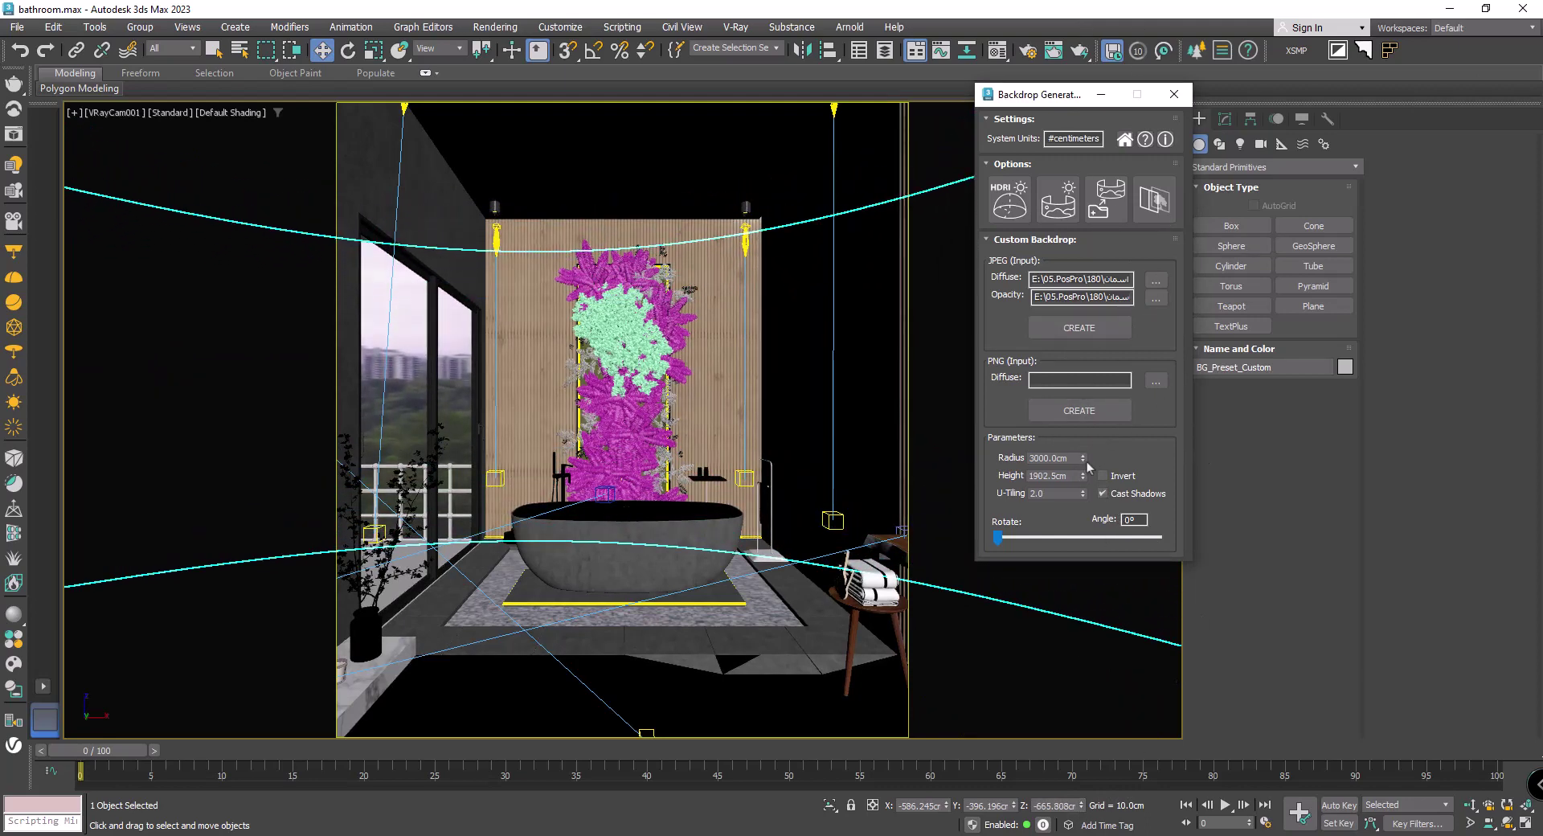
drag(997, 540, 1014, 538)
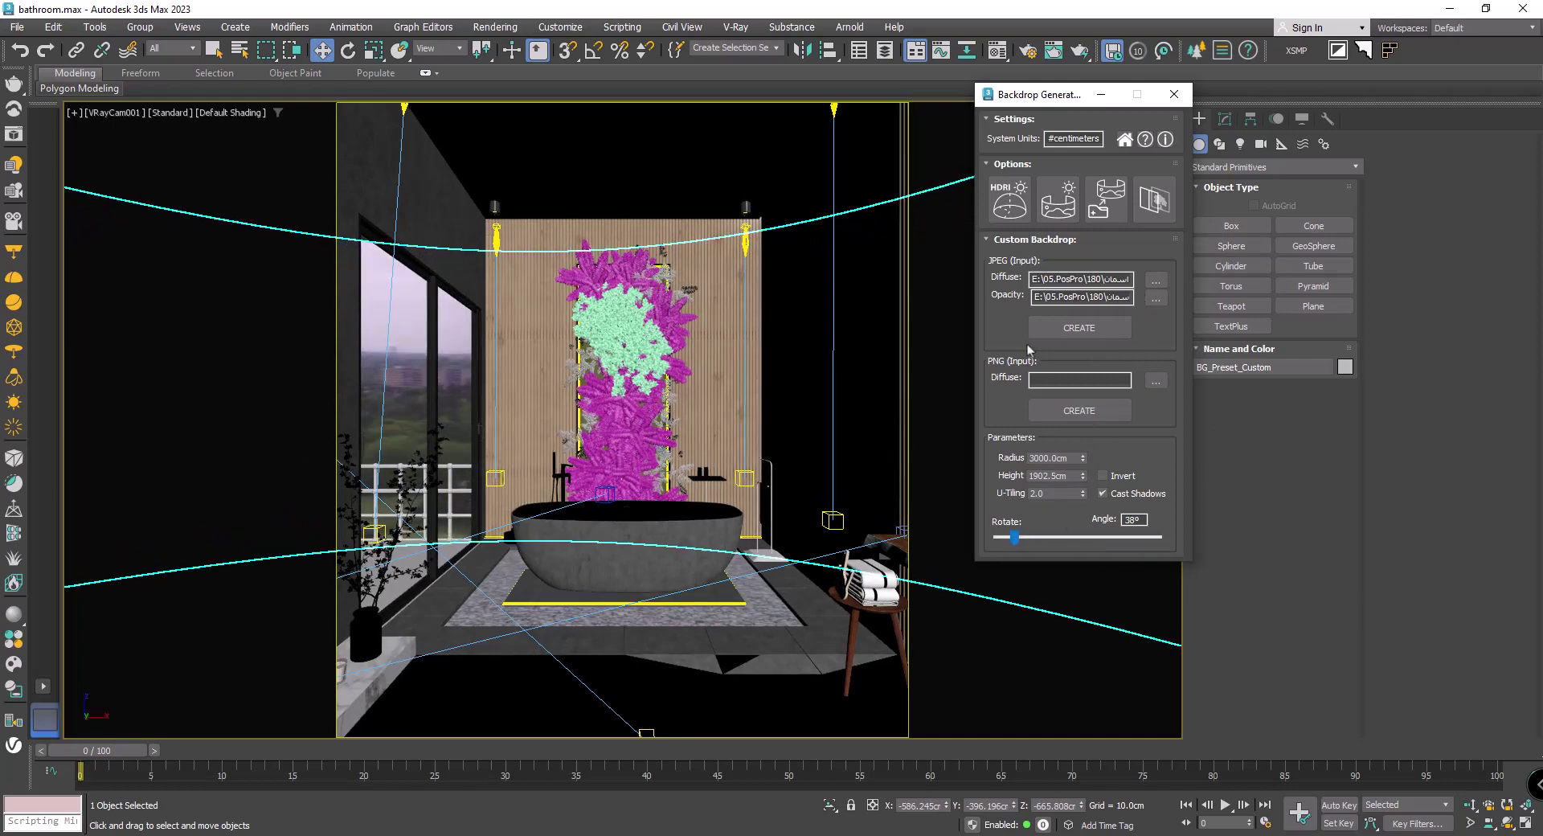
key(p)
scroll(785, 424, down, 10)
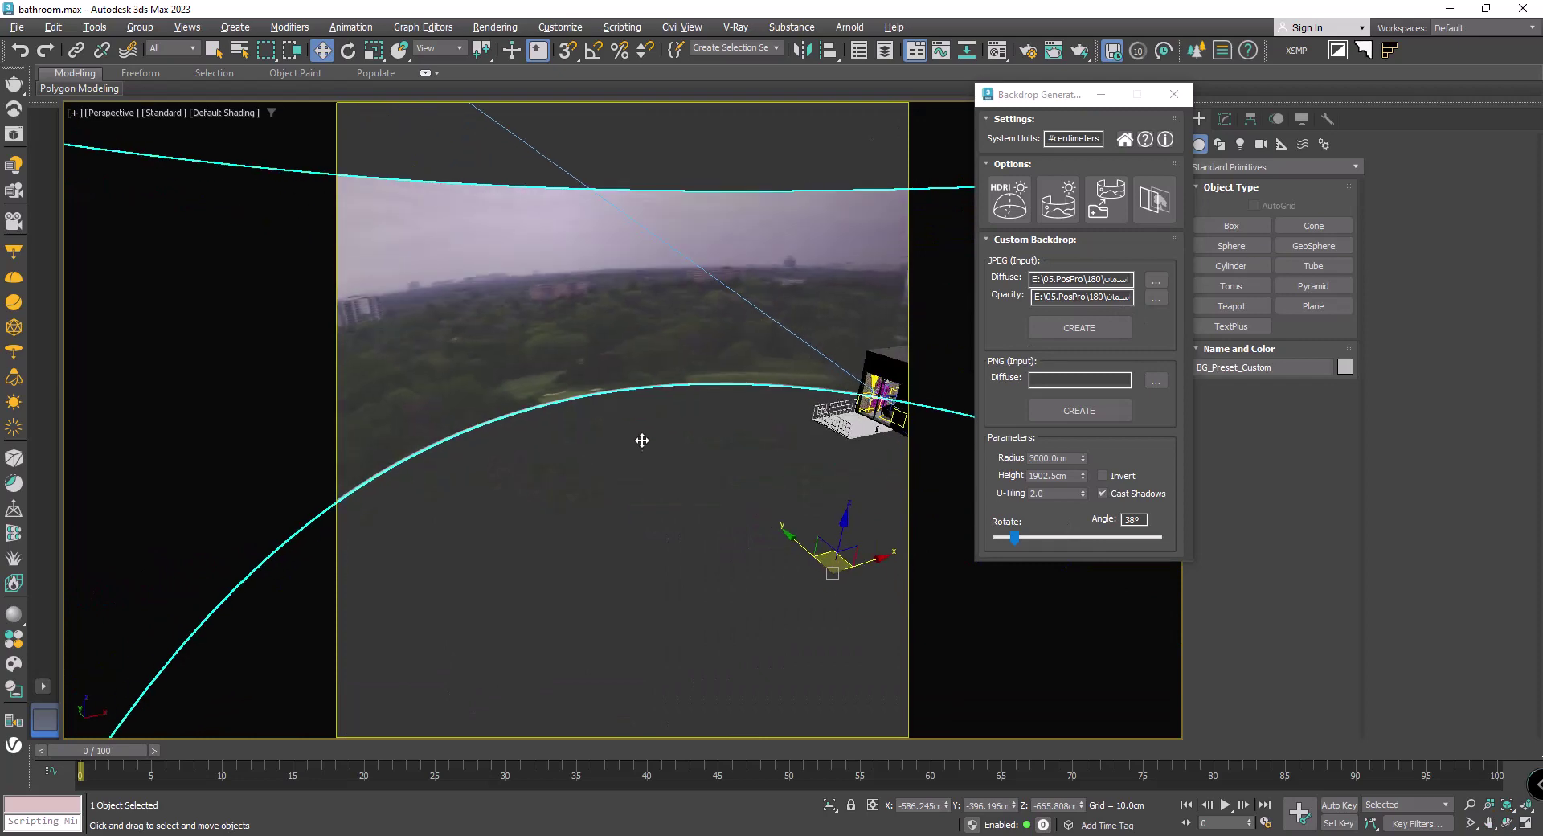
key(Delete)
Create a building-facade window backdrop plane from the Backdrop Generator presets.
click(1151, 217)
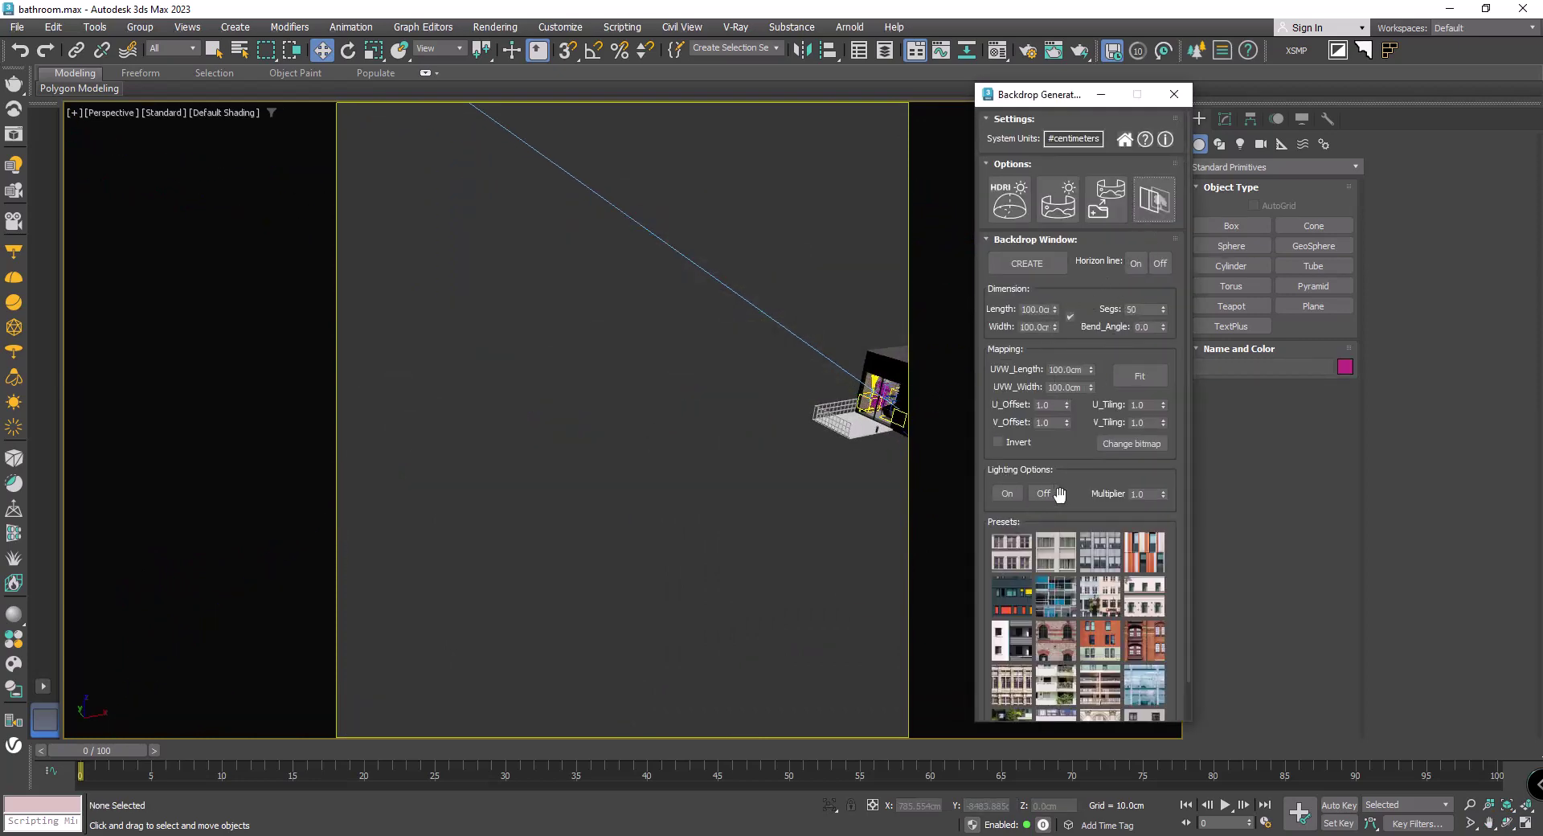
scroll(1053, 482, down, 2)
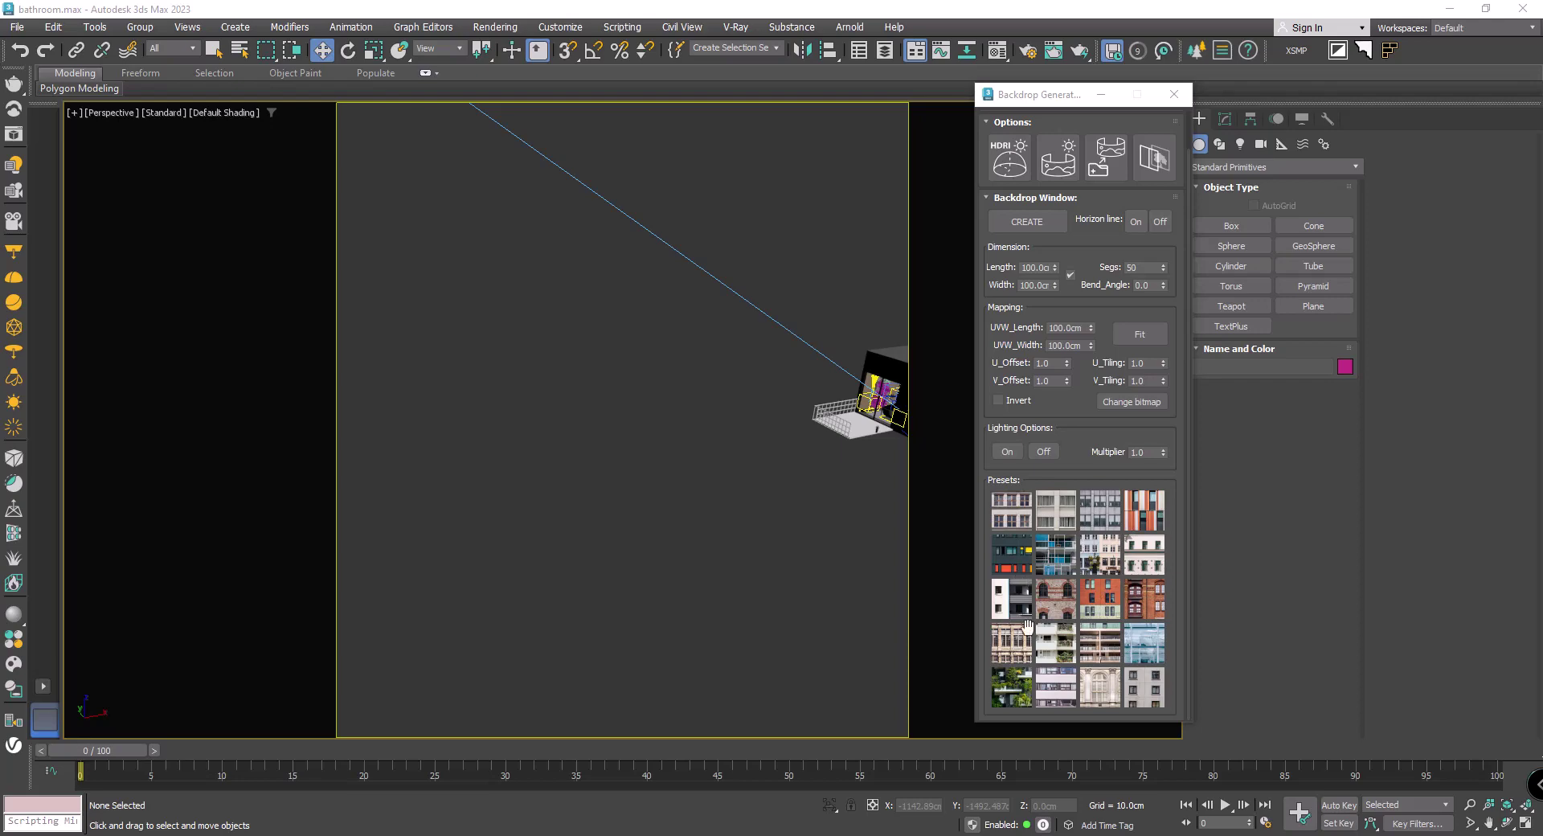
click(1058, 657)
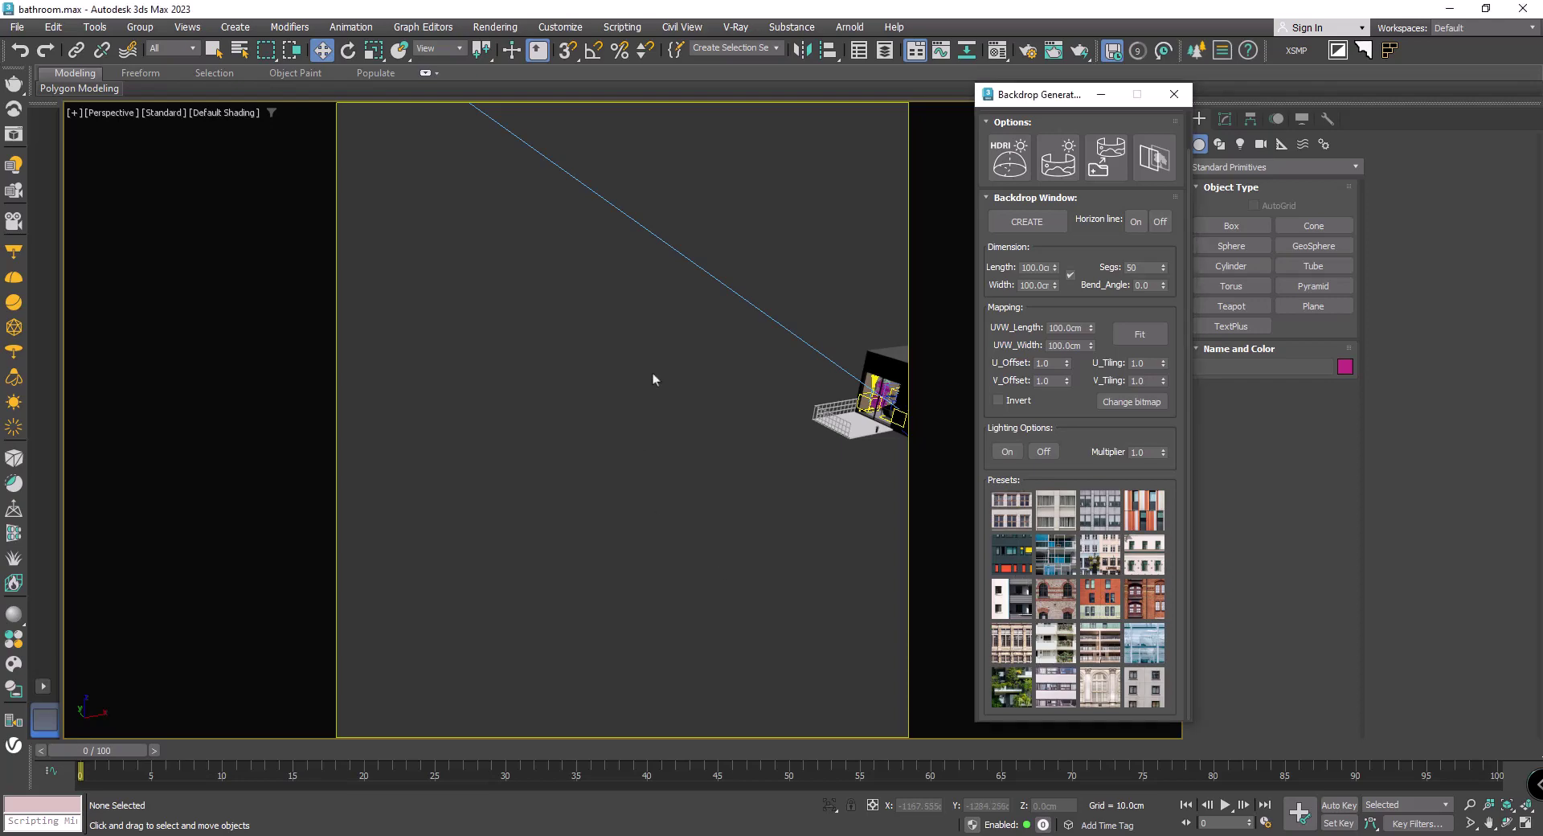
click(784, 394)
Position the facade plane behind the bathroom window in VRayCam001 view and render.
scroll(727, 420, up, 8)
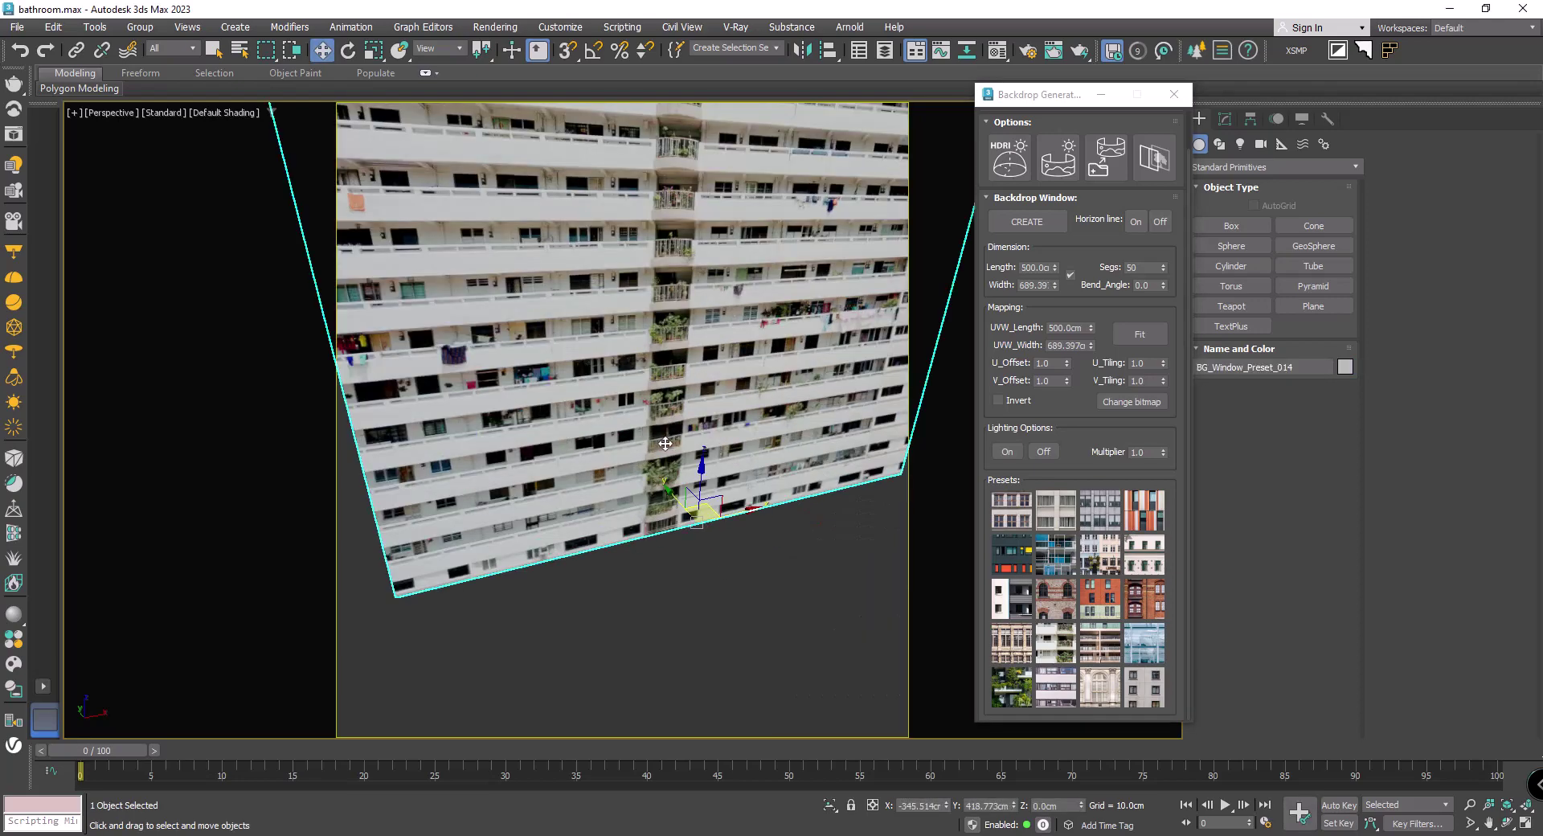
scroll(665, 443, down, 5)
drag(666, 443, 504, 539)
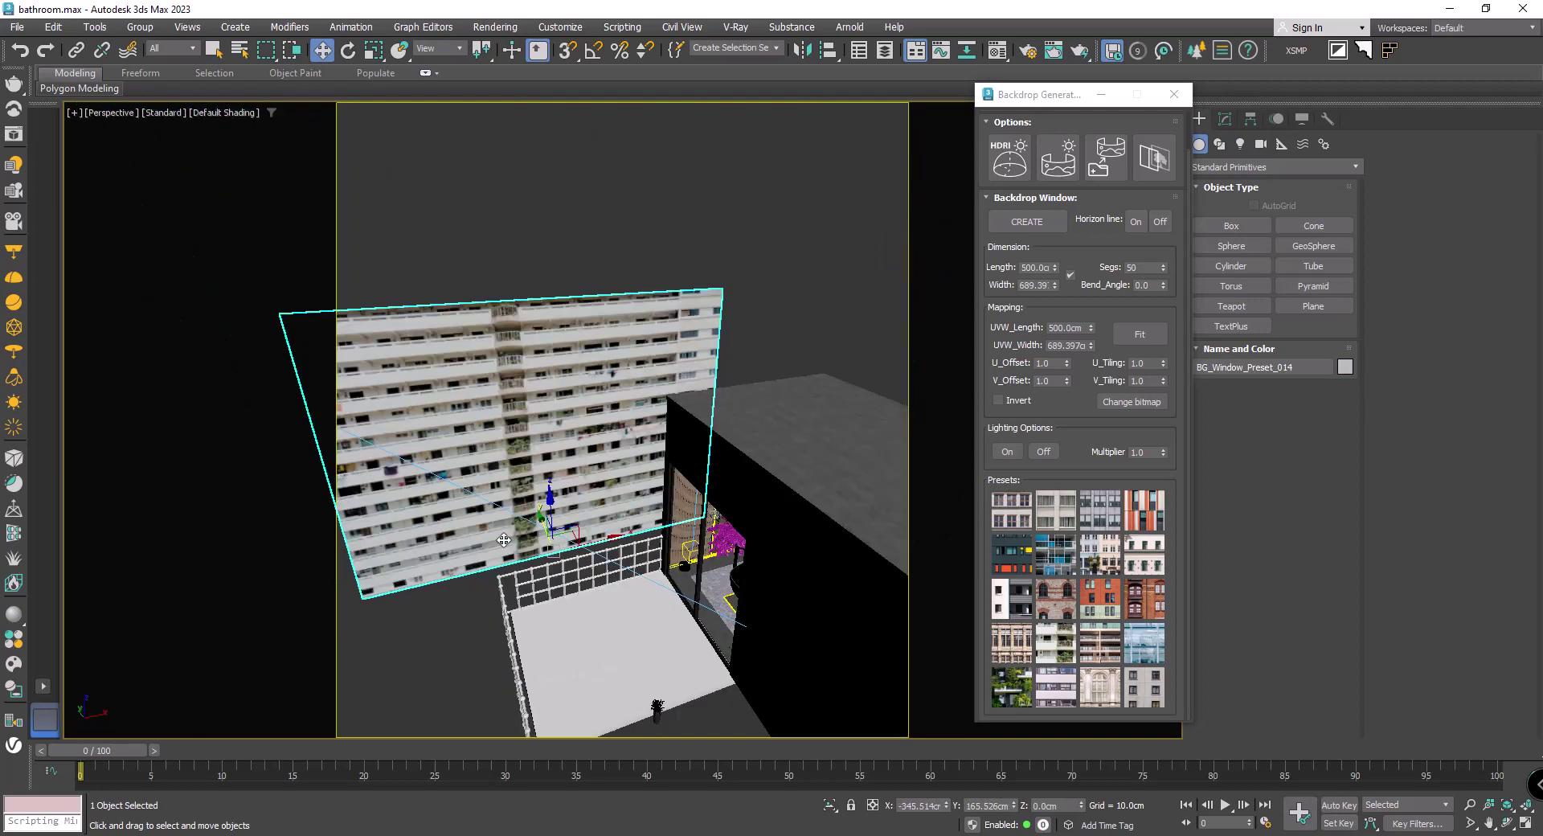
key(c)
double_click(718, 315)
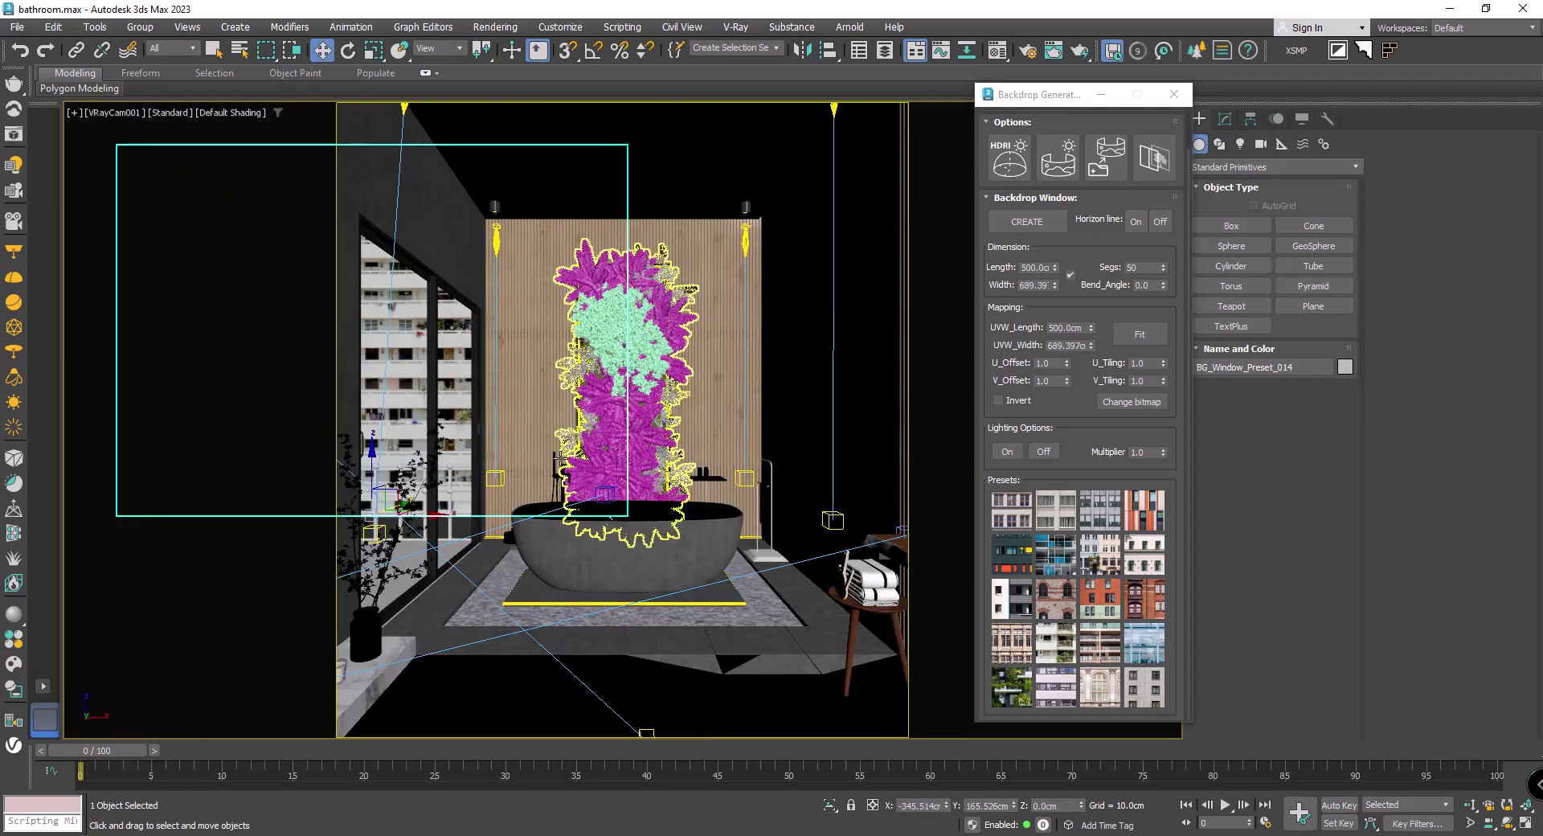
drag(372, 475, 435, 525)
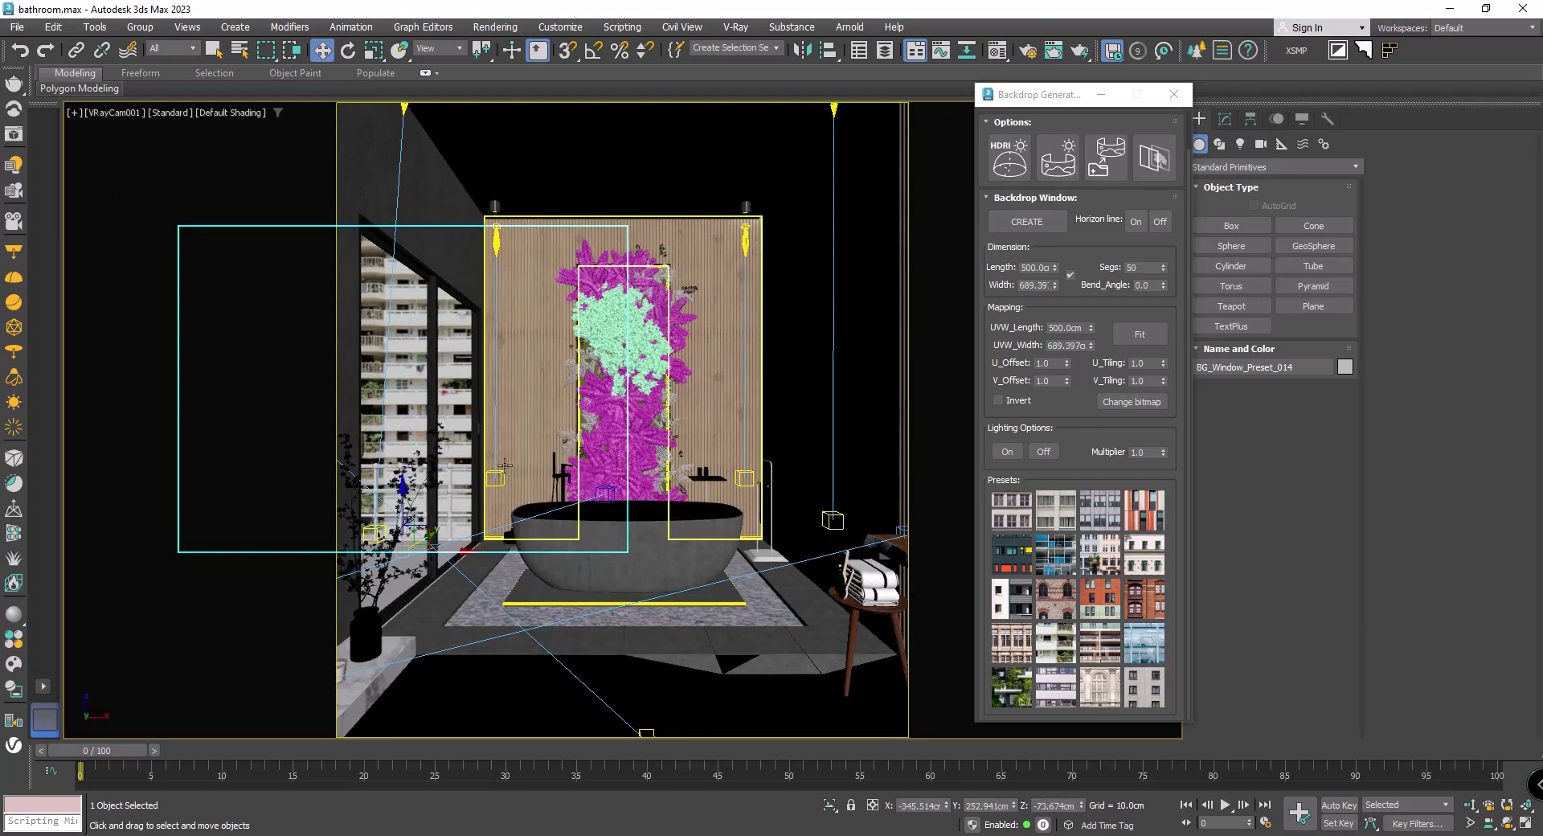
key(shift+q)
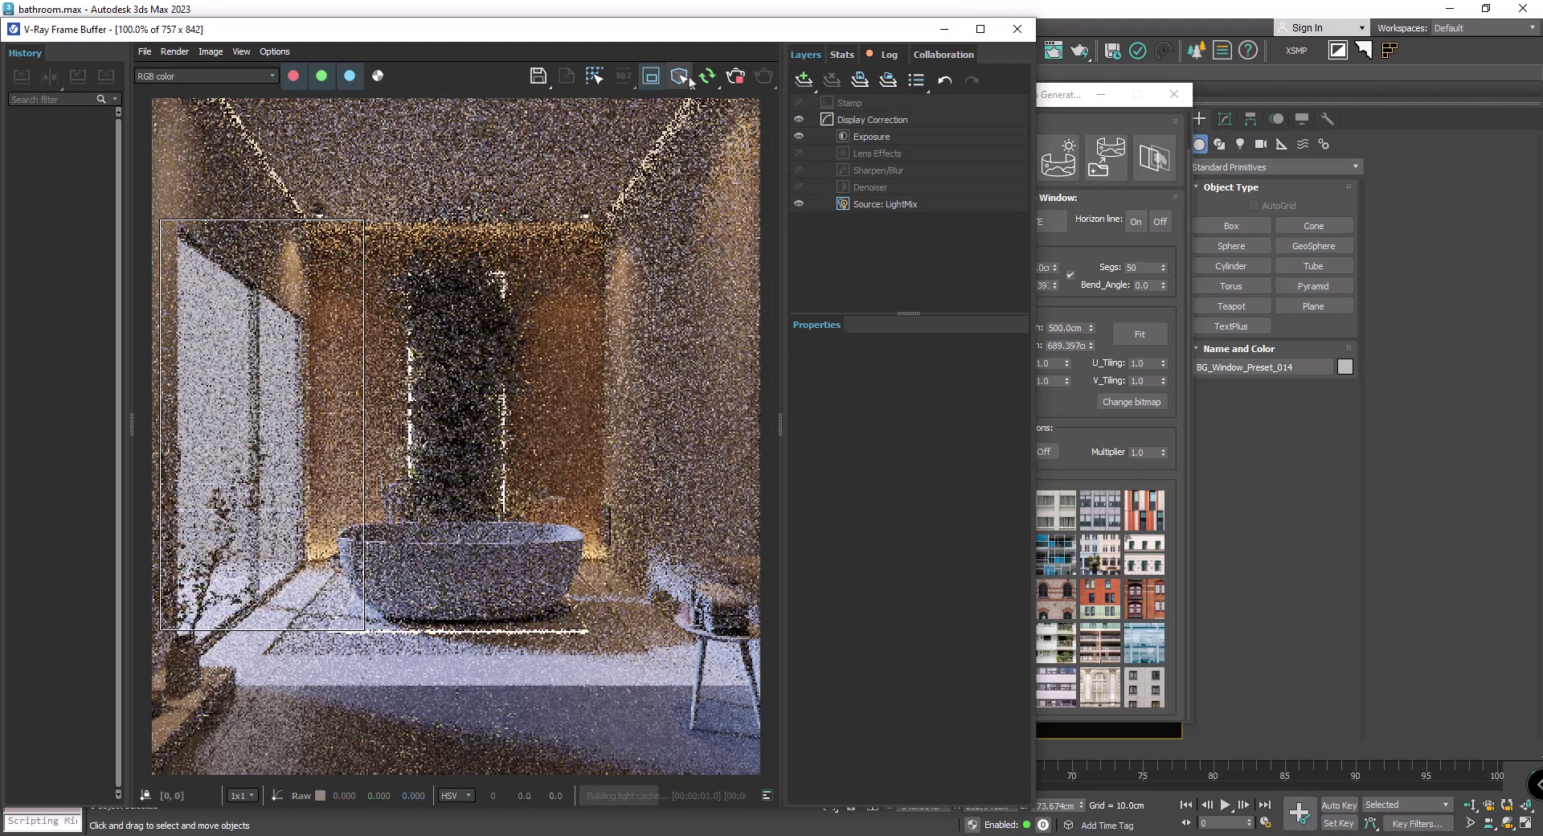
Add BG_Window_Preset_014 to the V-Ray Global switches exclude list, then re-render.
click(1224, 119)
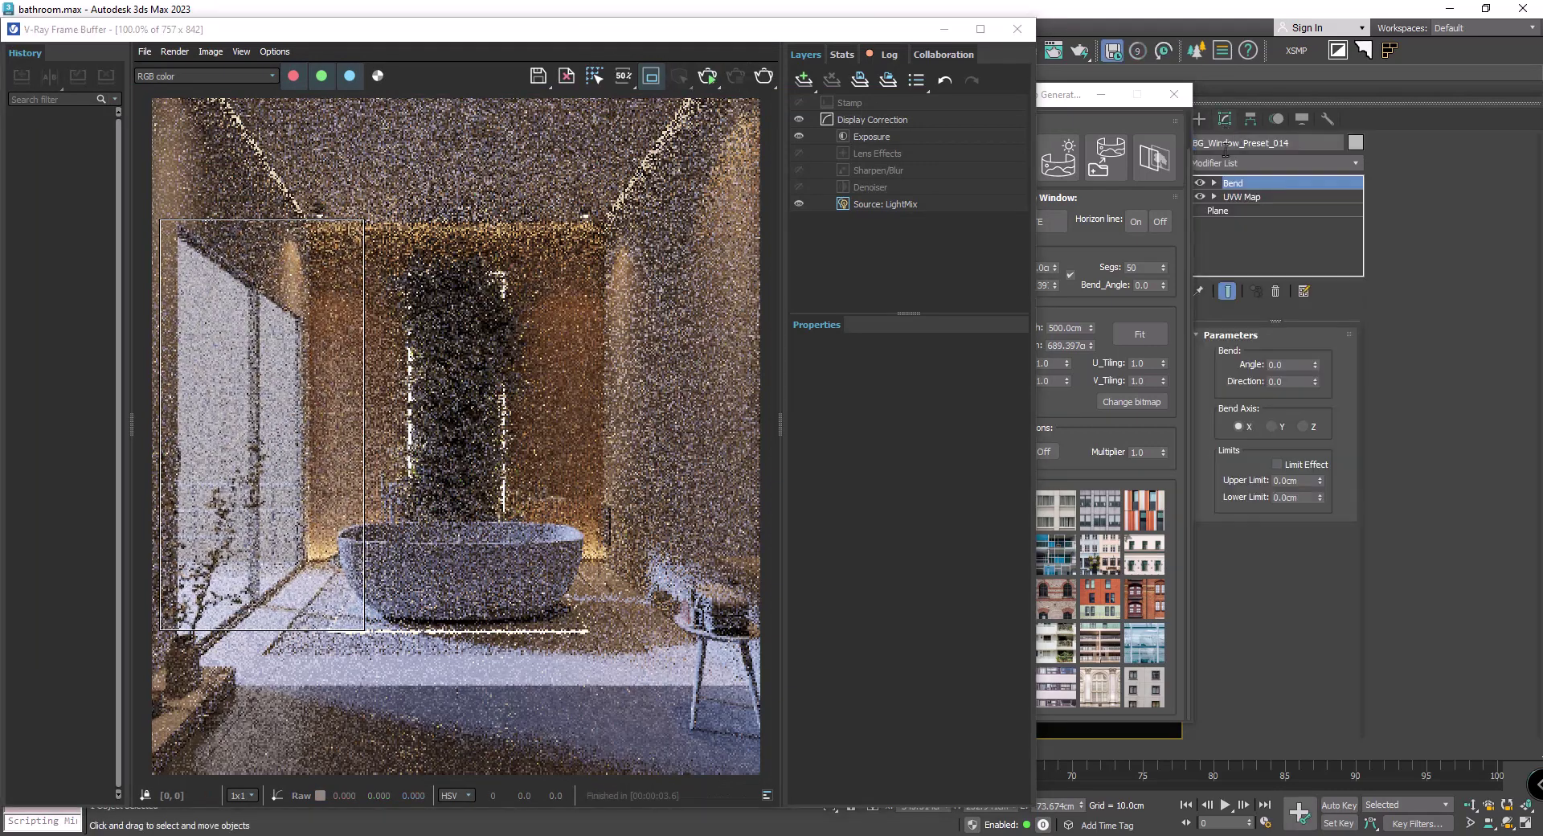
click(945, 28)
click(495, 26)
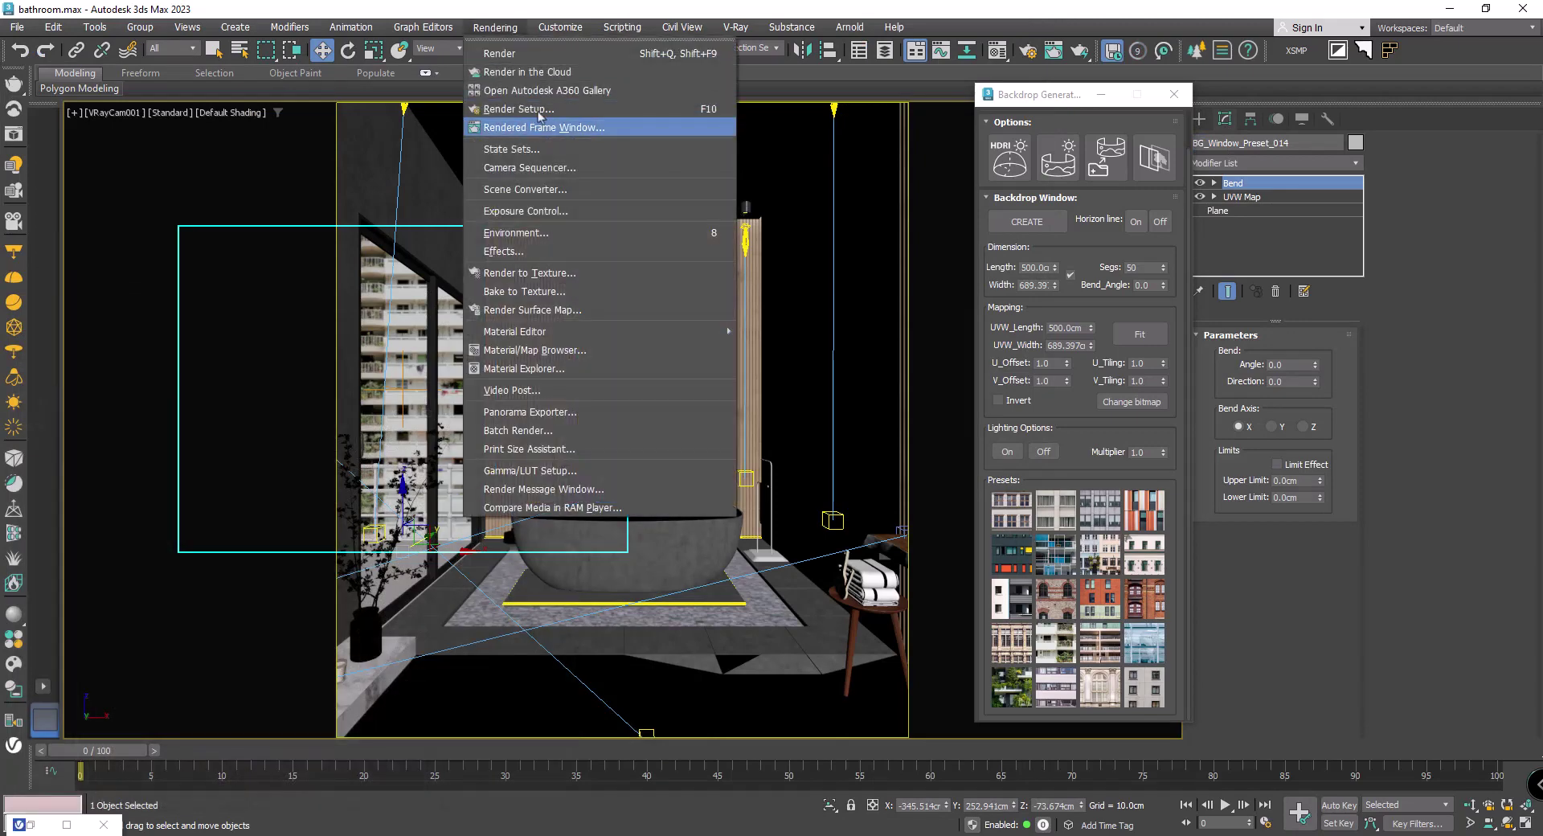
click(514, 127)
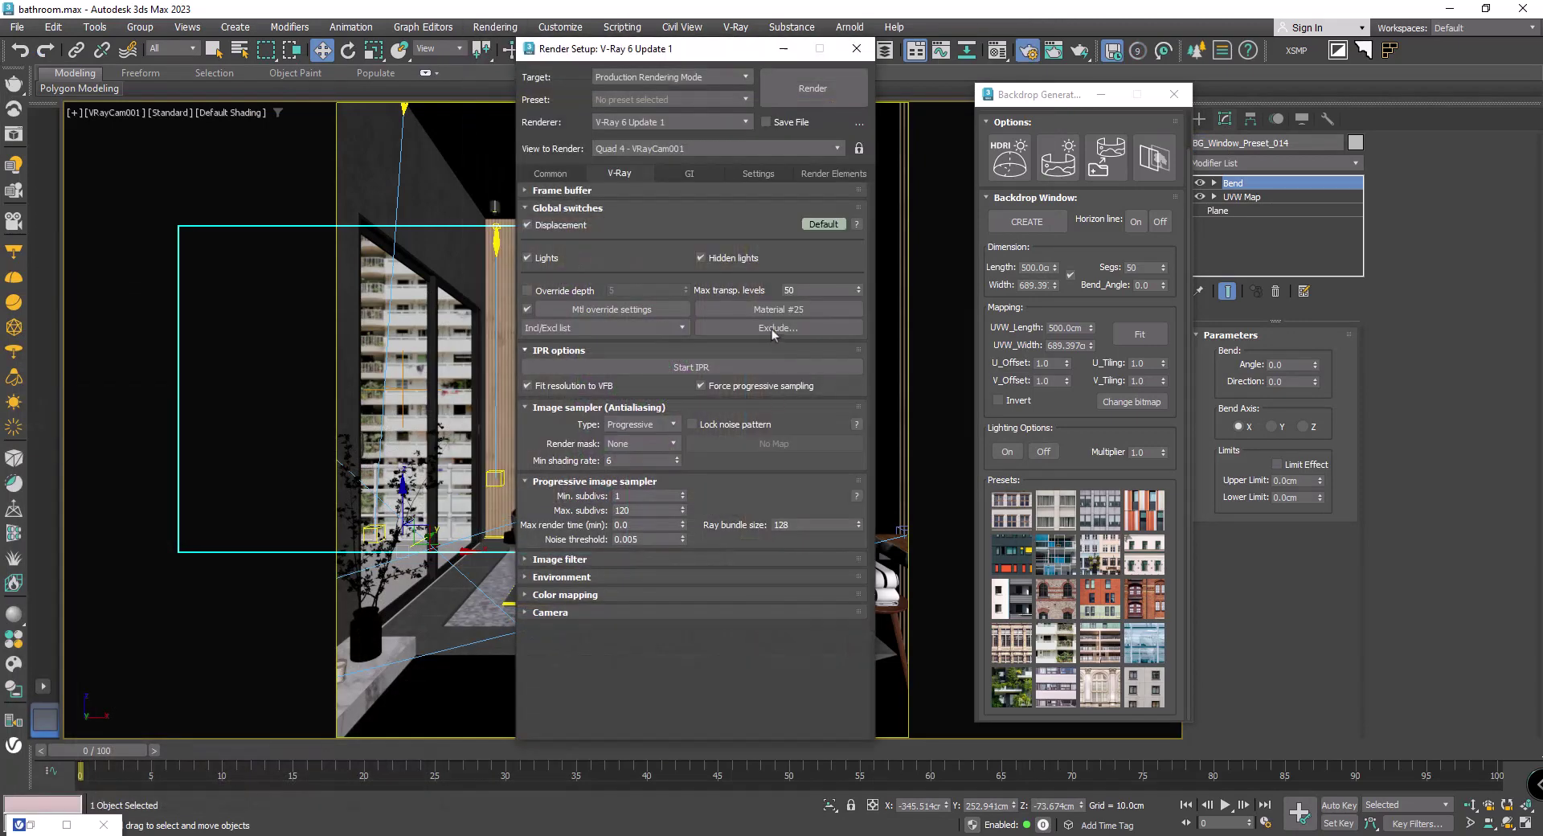
click(773, 333)
click(522, 421)
key(b)
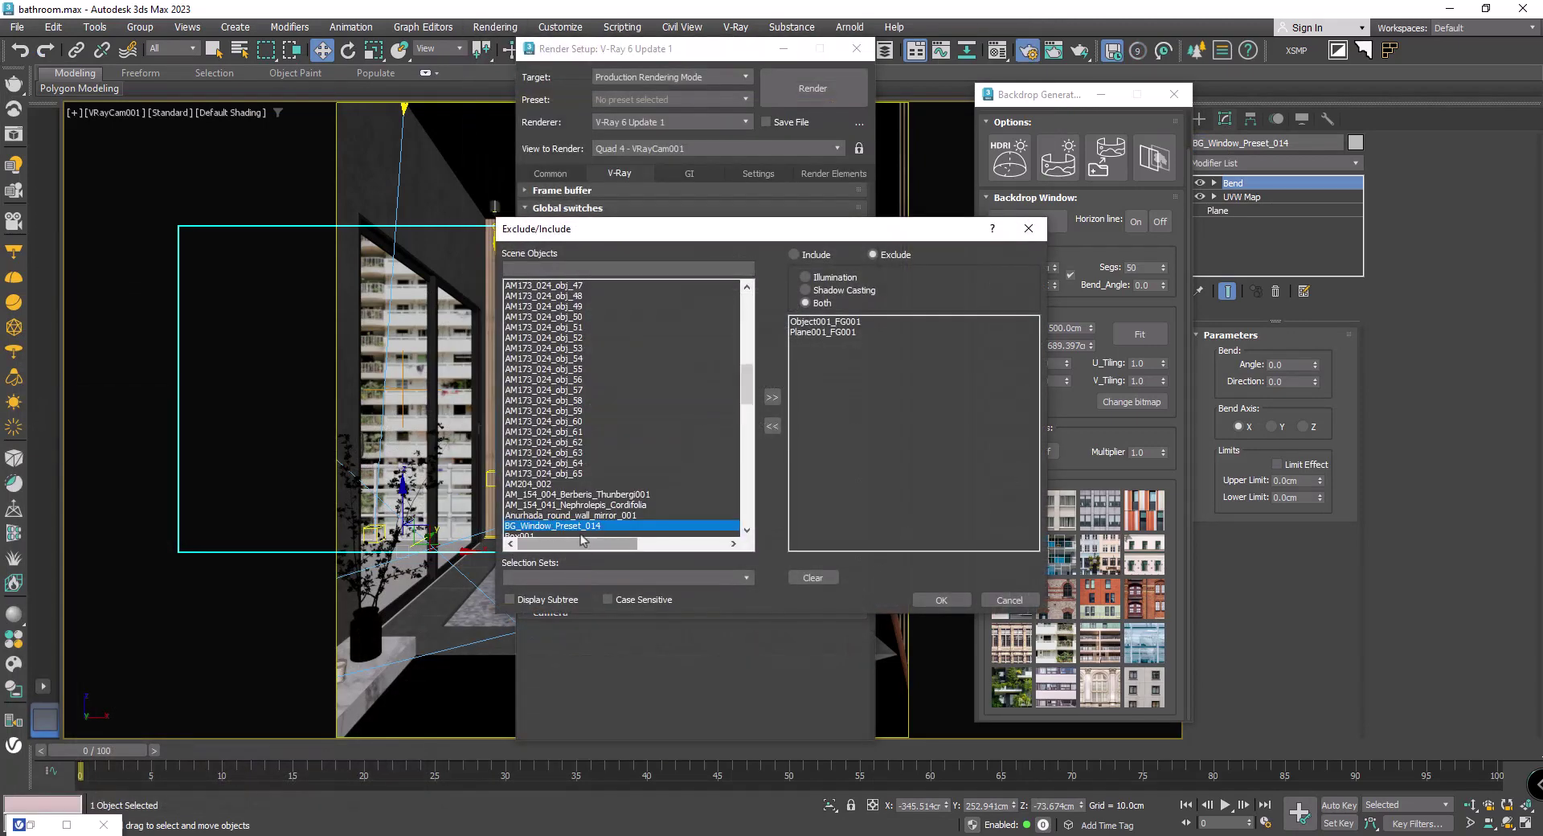
click(772, 397)
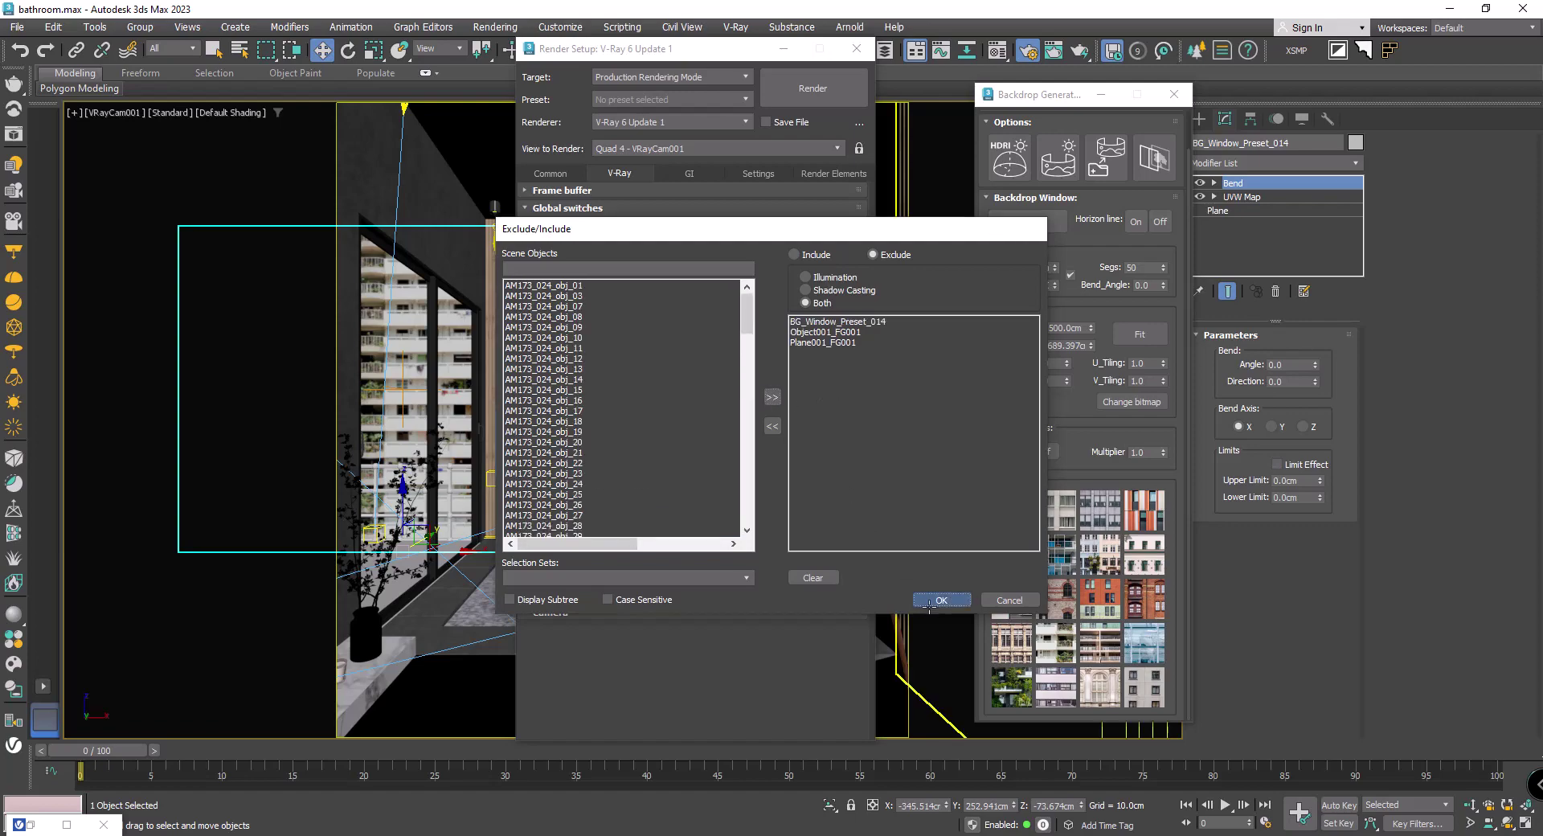
click(942, 599)
click(857, 48)
click(815, 89)
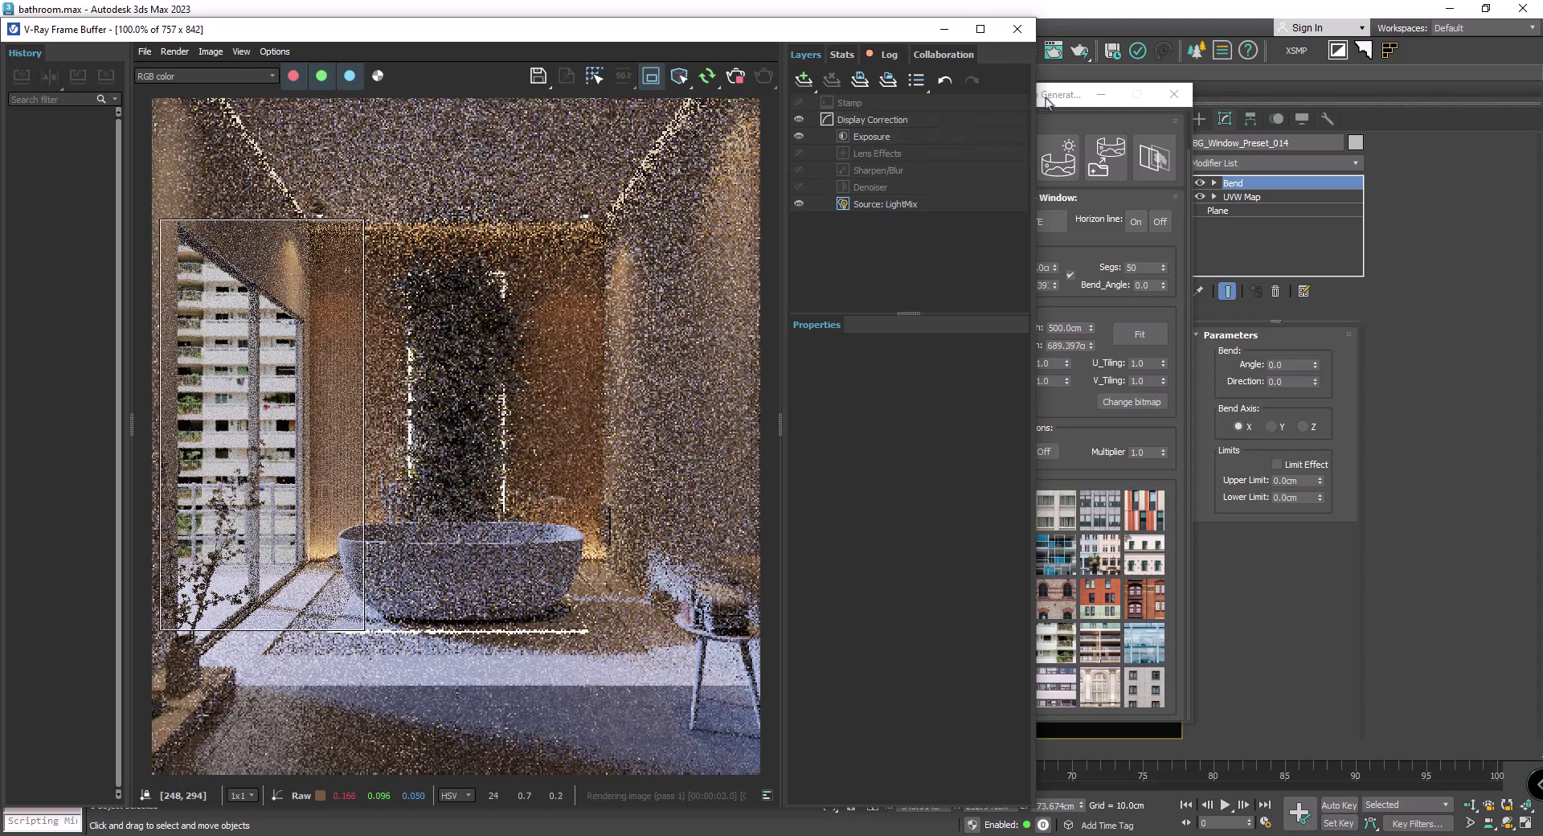
Toggle the backdrop lighting mode, set its multiplier to 30, and close the frame buffer.
drag(1069, 94, 1158, 90)
click(1097, 448)
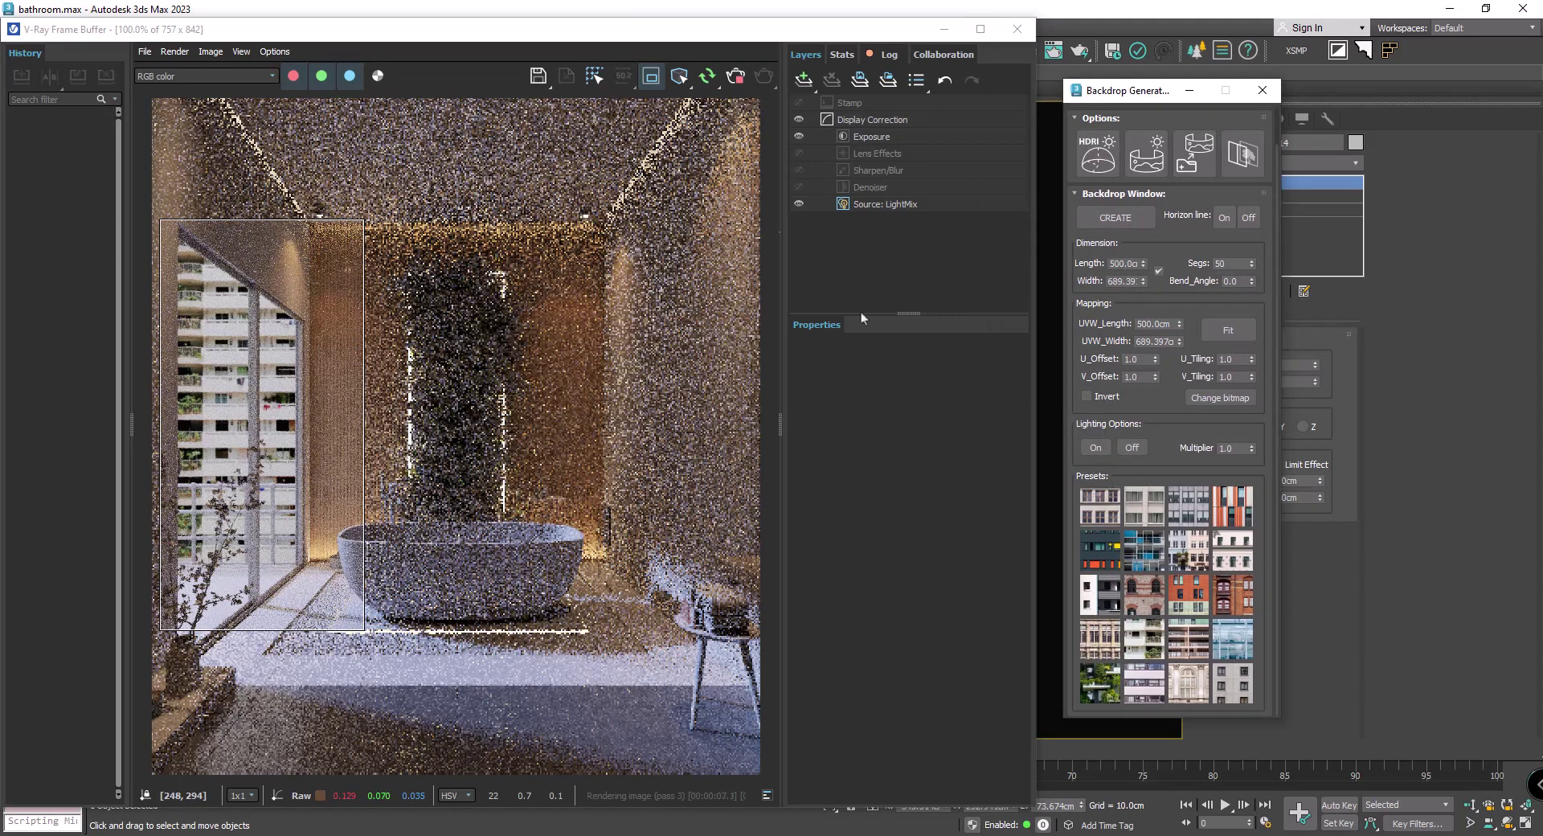
click(1097, 448)
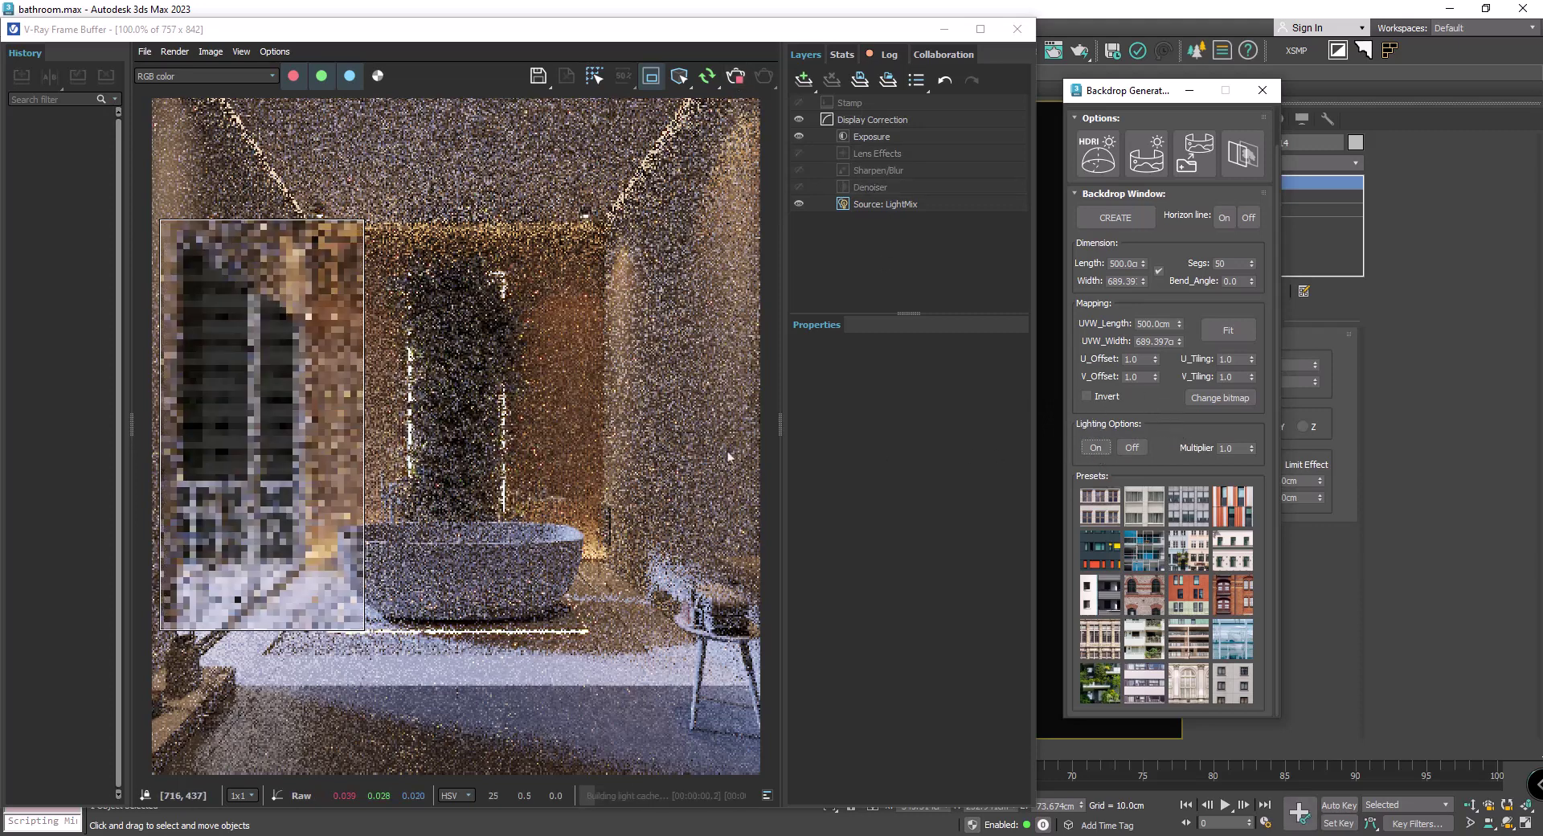
click(1228, 448)
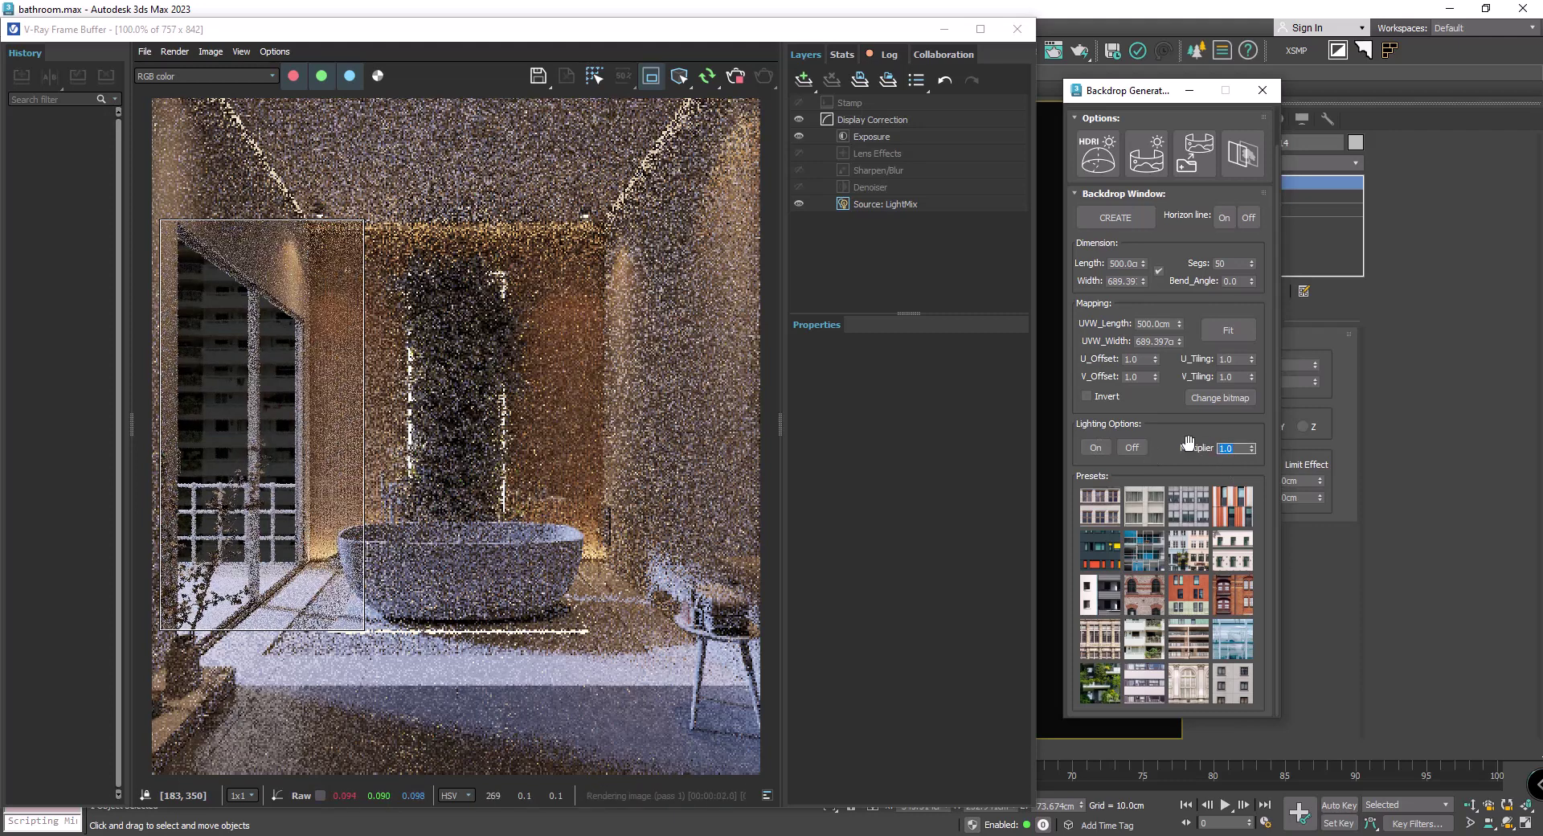
text(30)
key(Return)
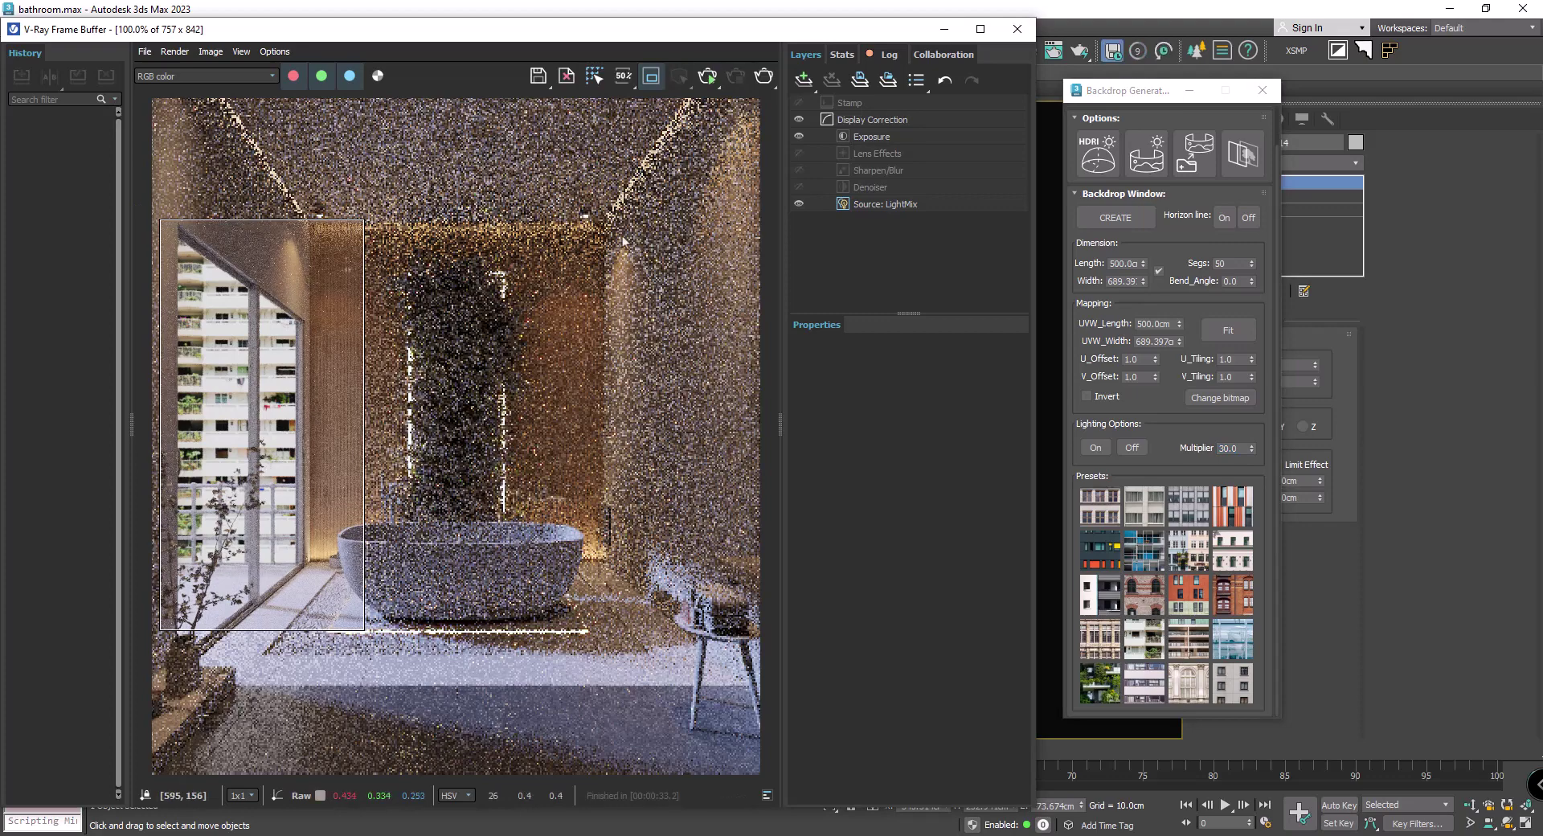
click(1017, 28)
Enlarge the facade backdrop plane to about 958.65 by 1321.7 cm.
key(z)
alt+middle_drag(618, 344, 736, 313)
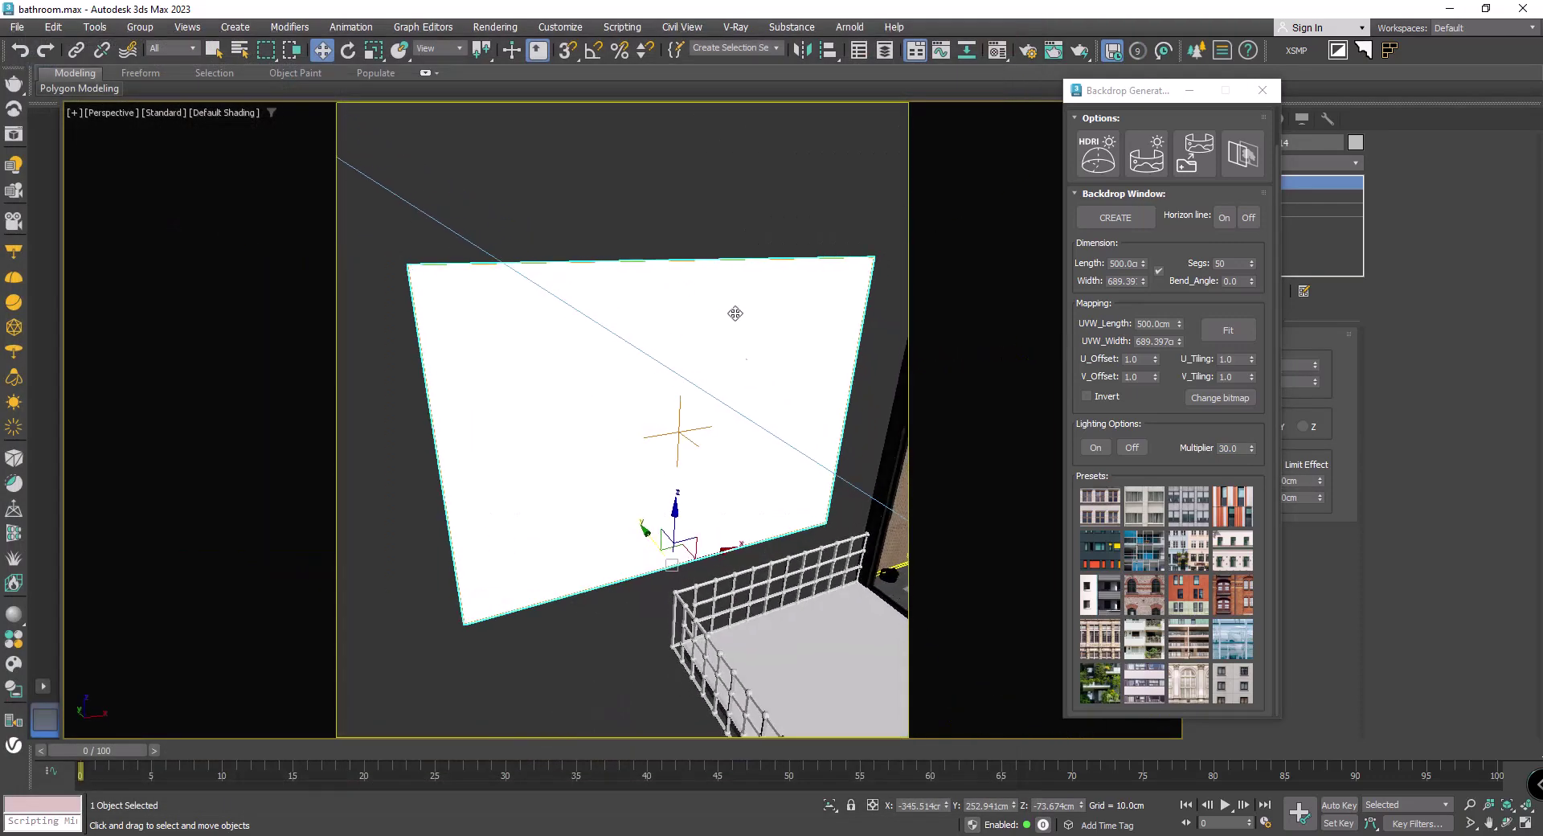
click(1097, 451)
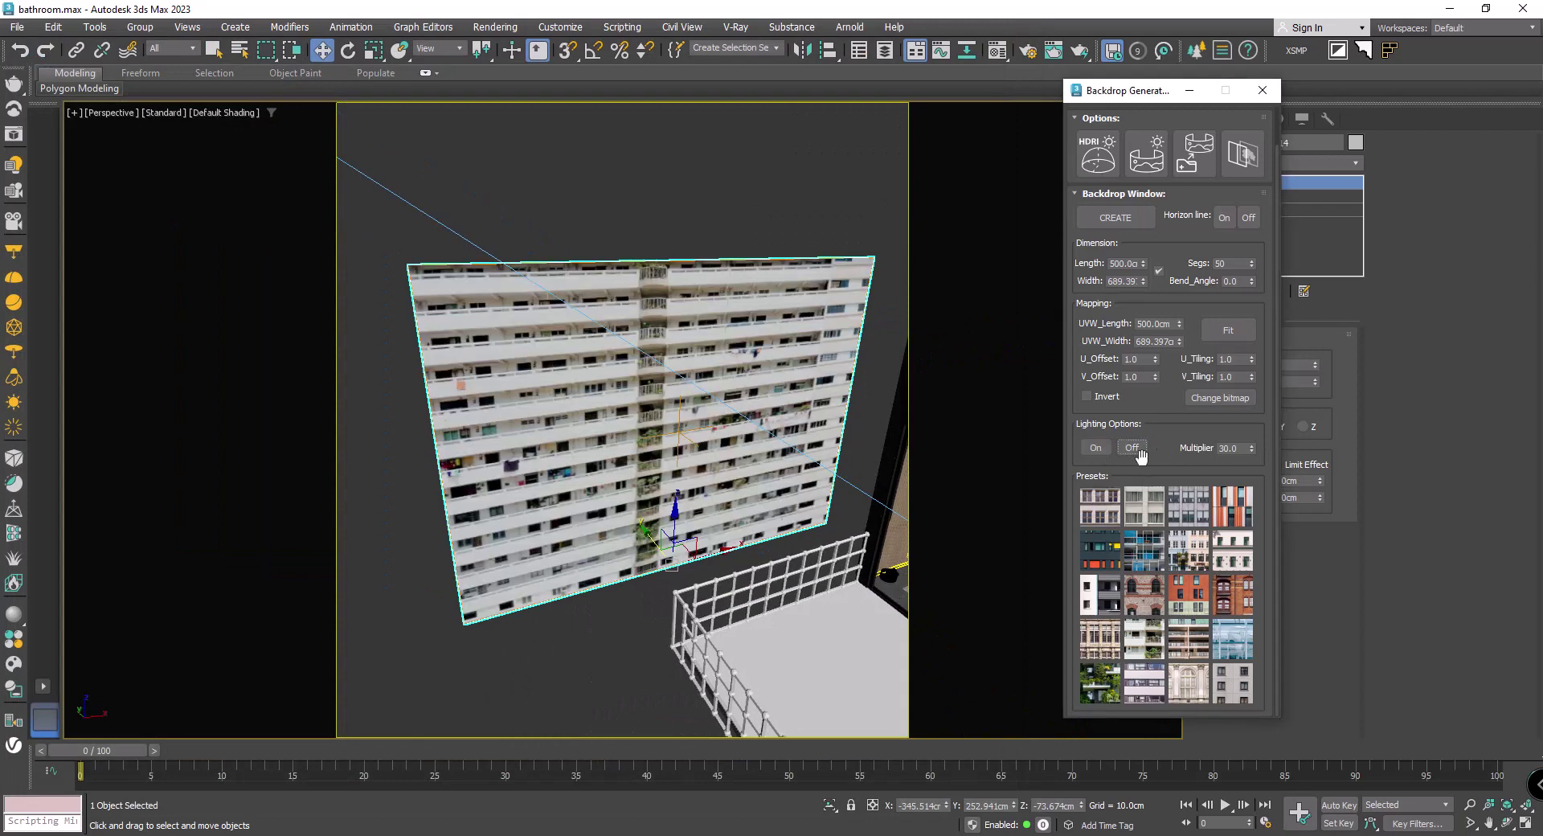
mouse_move(1144, 265)
mouse_down()
mouse_move(84, 648)
mouse_move(233, 343)
mouse_up()
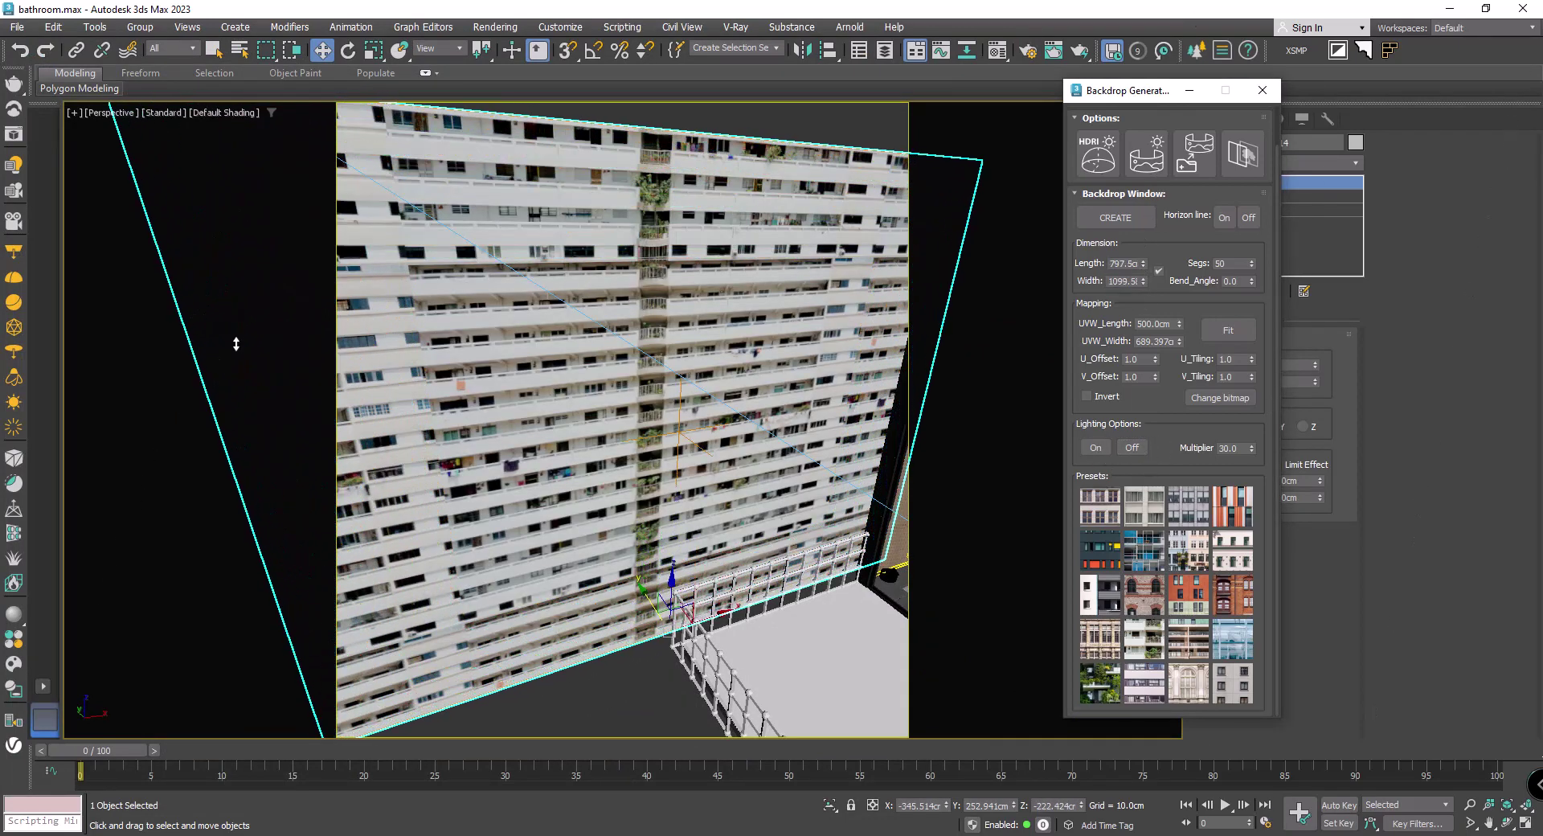
scroll(450, 494, down, 2)
drag(1144, 281, 1302, 211)
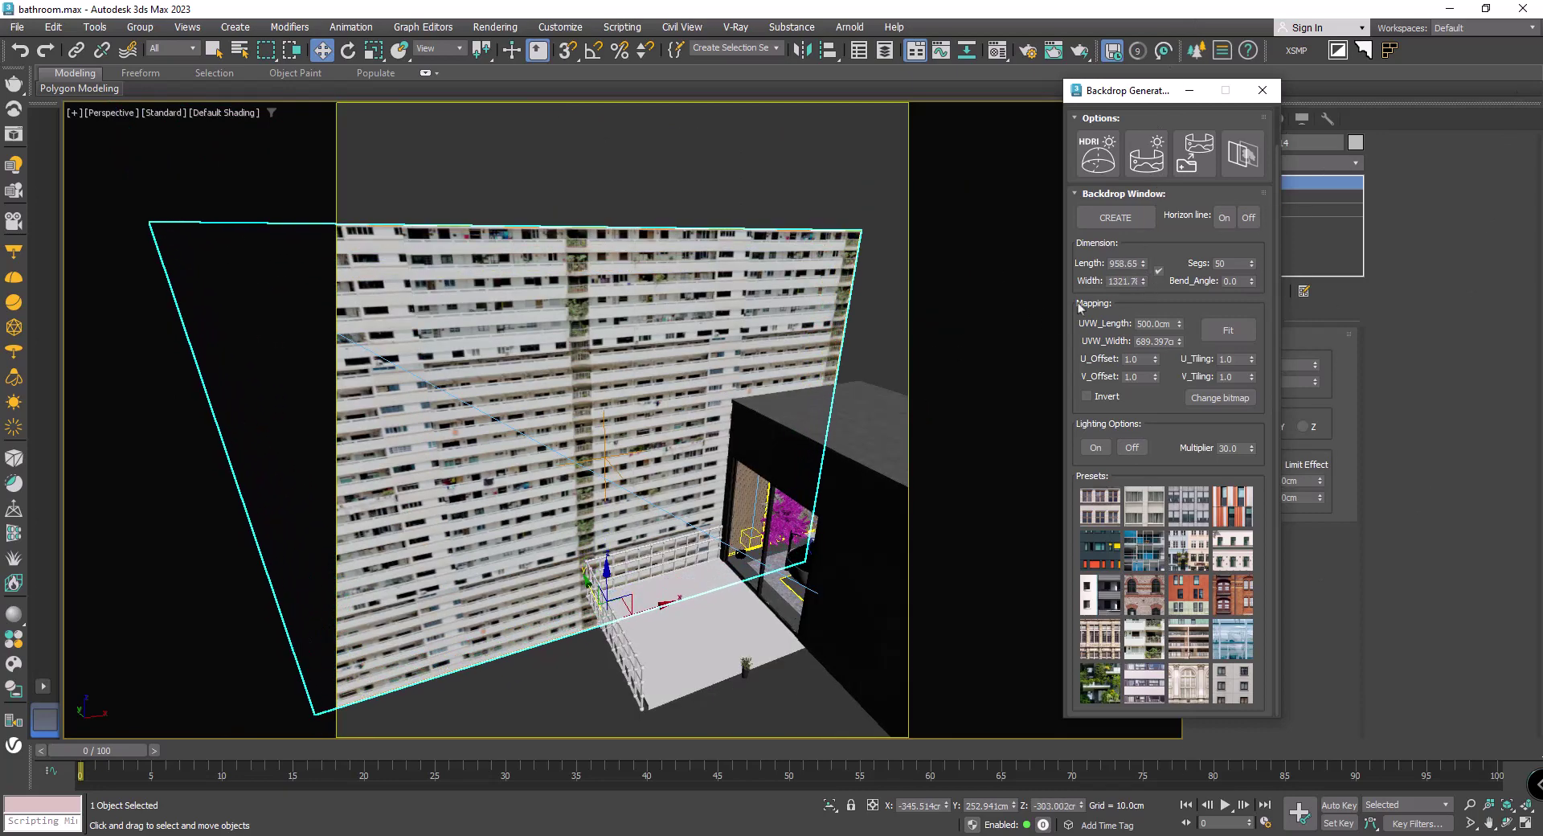
middle_drag(587, 377, 645, 327)
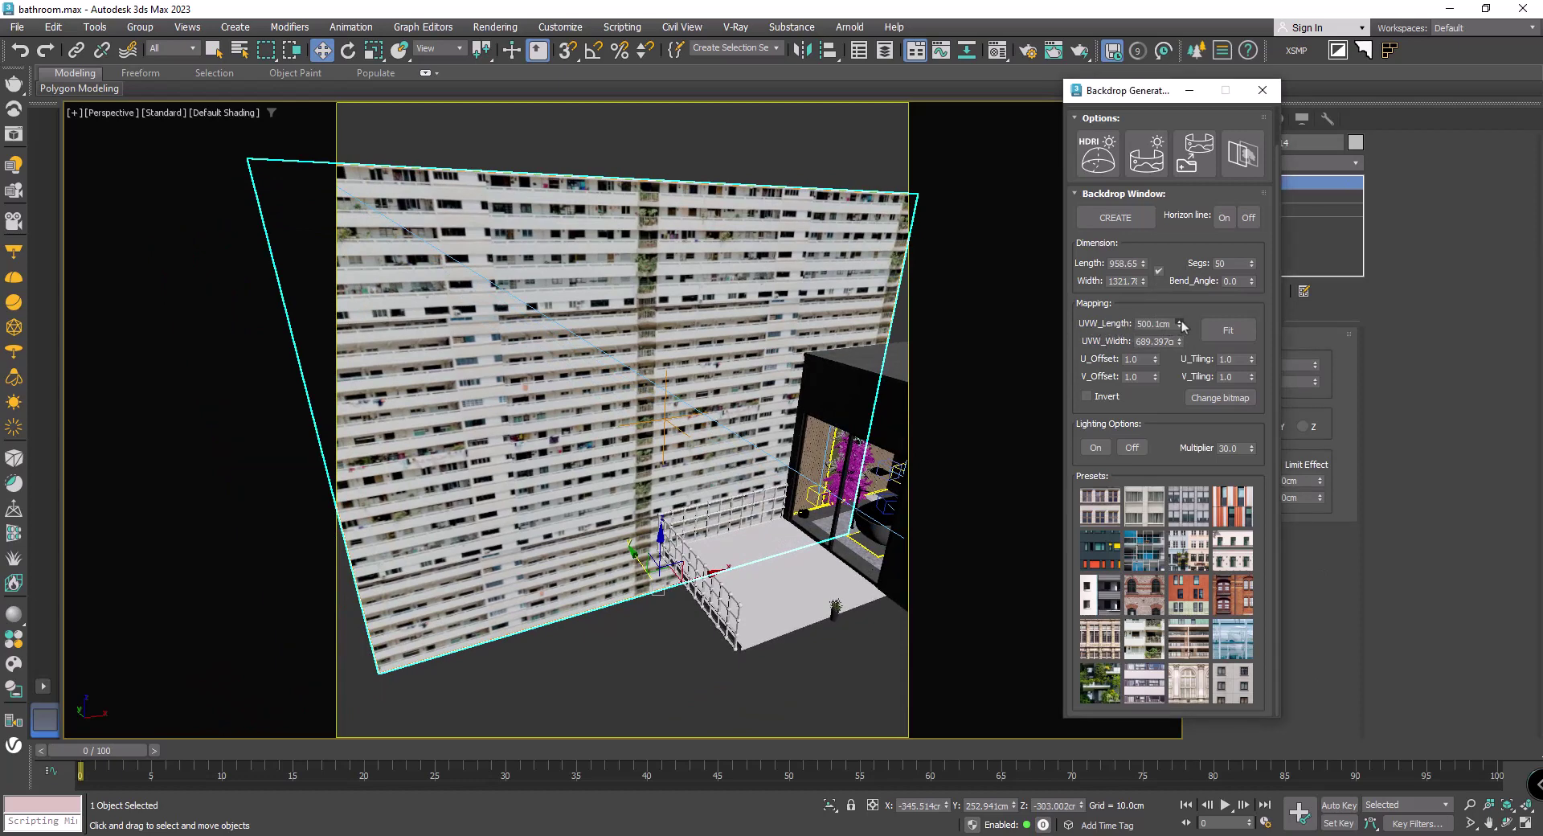
Set the facade texture UVW length to 822.9 and width to about 717.1.
drag(1169, 328, 1473, 251)
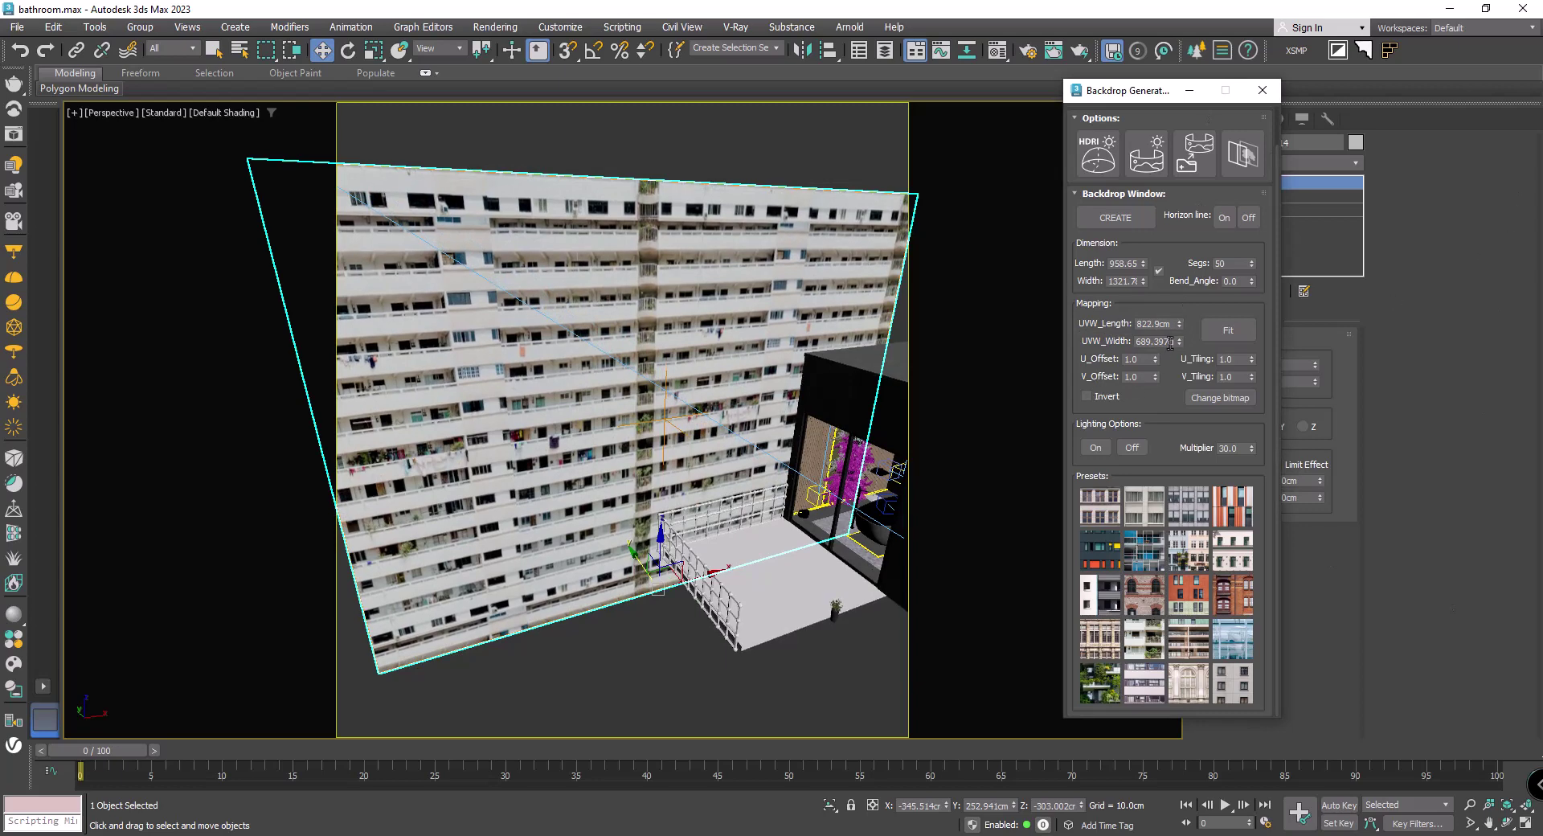
mouse_move(1179, 341)
mouse_down()
mouse_move(1527, 323)
mouse_move(1447, 128)
mouse_up()
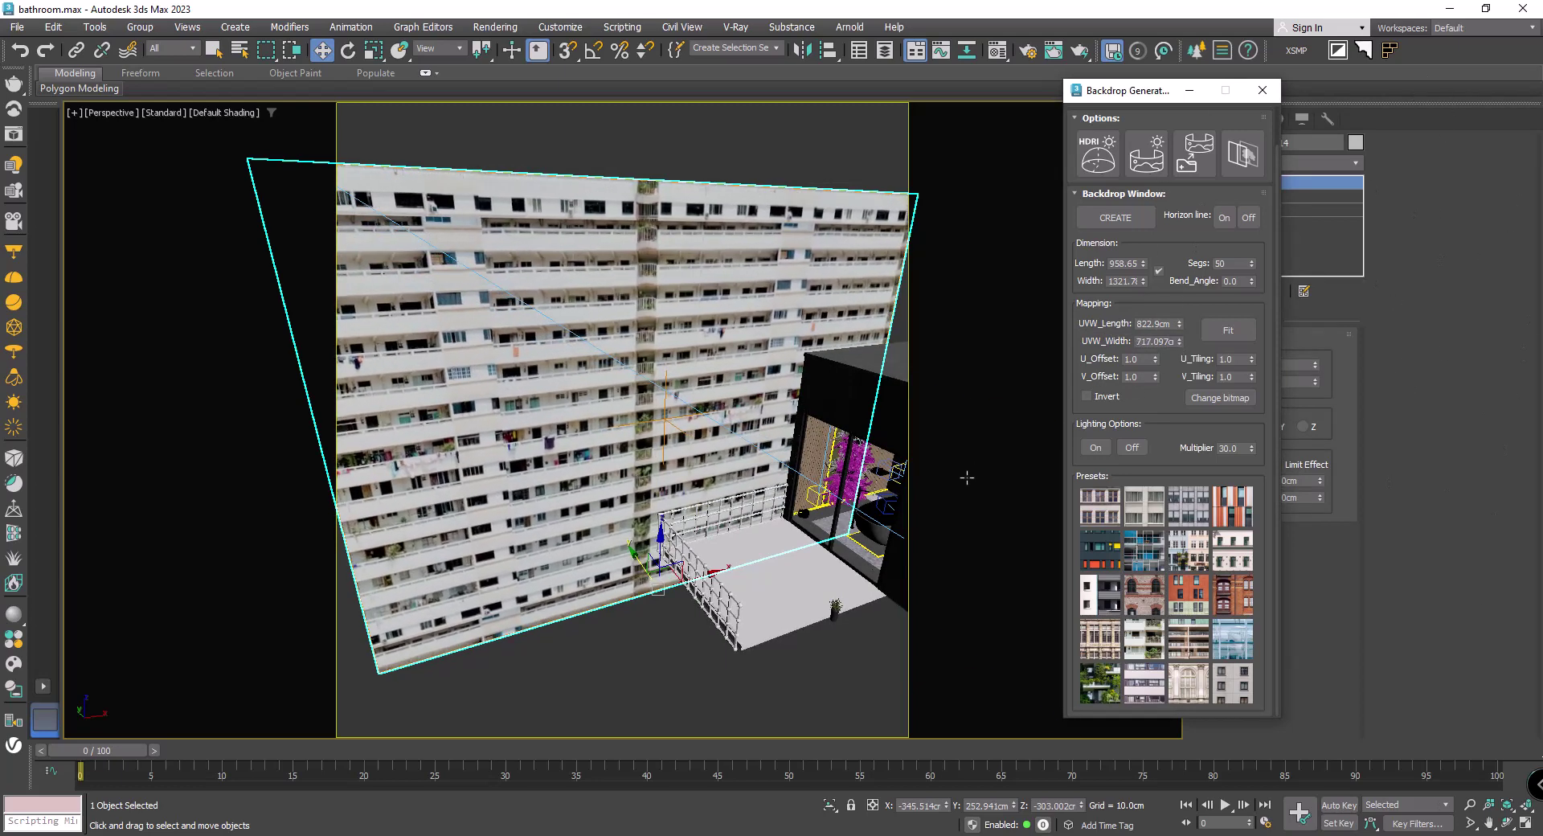
alt+middle_drag(956, 643, 933, 679)
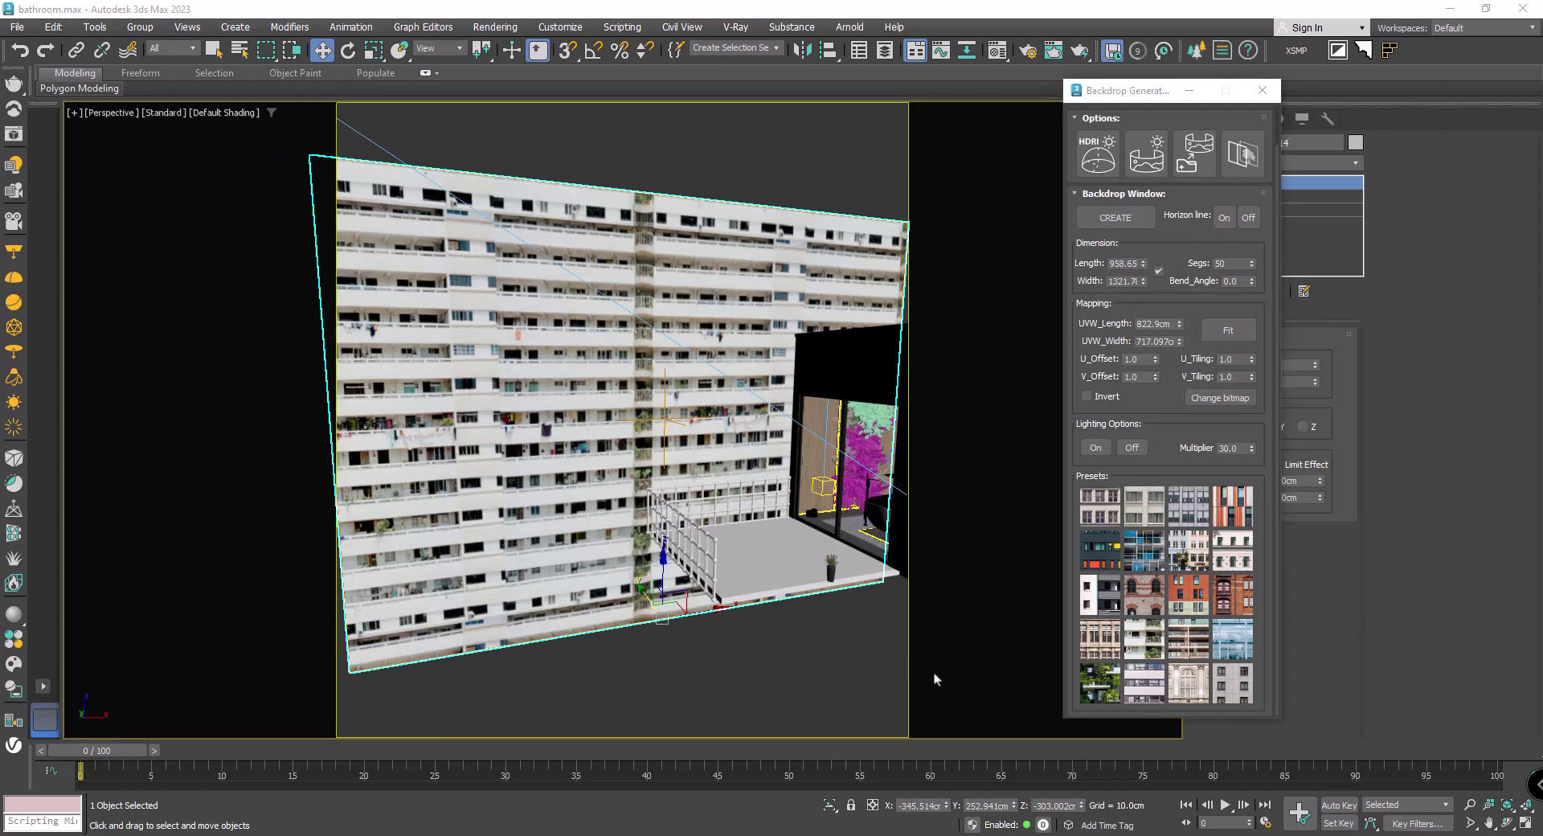